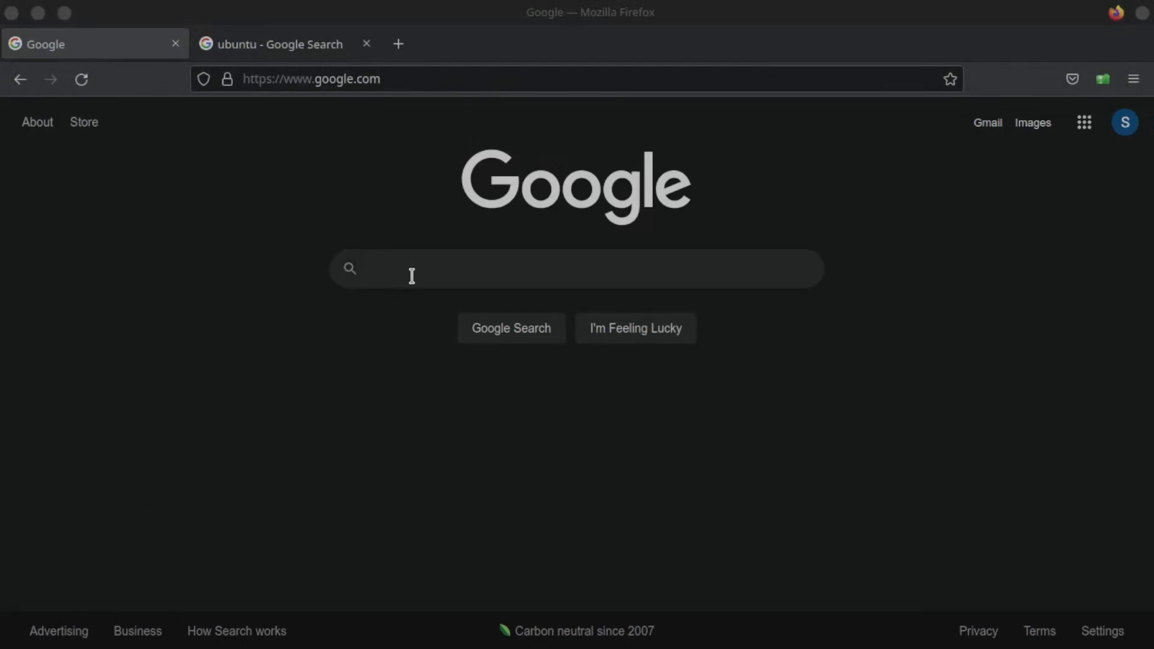
- From the ubuntu.com search results, download Ubuntu 22.04.1 LTS desktop, then close Firefox
left_click(306, 42)
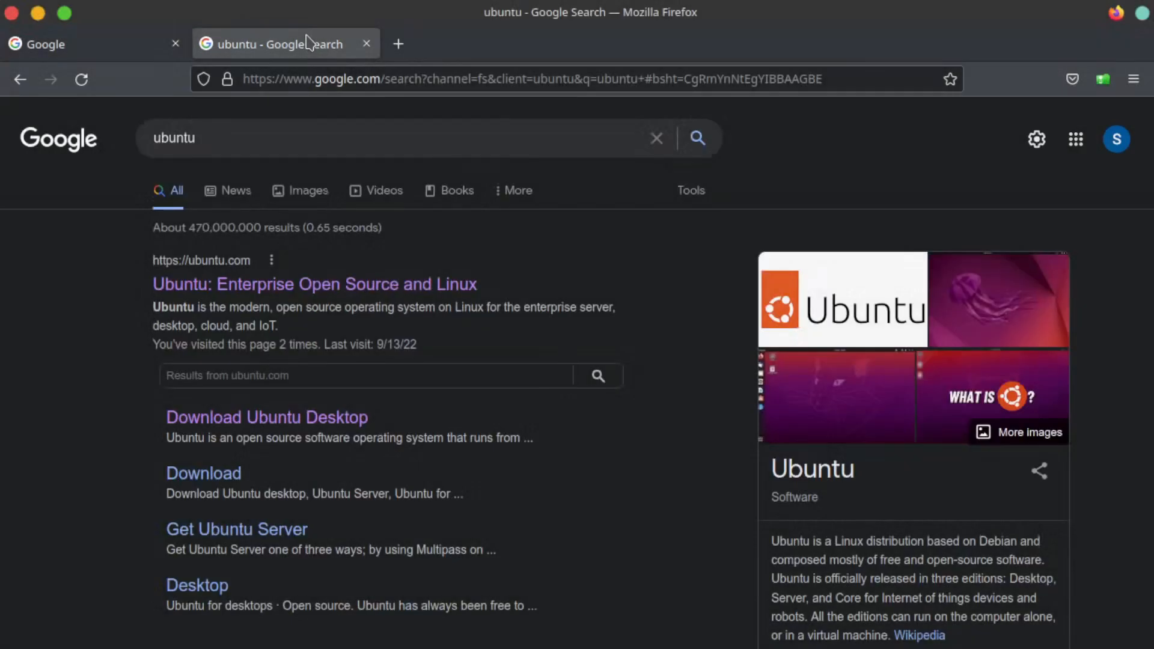
left_click(283, 427)
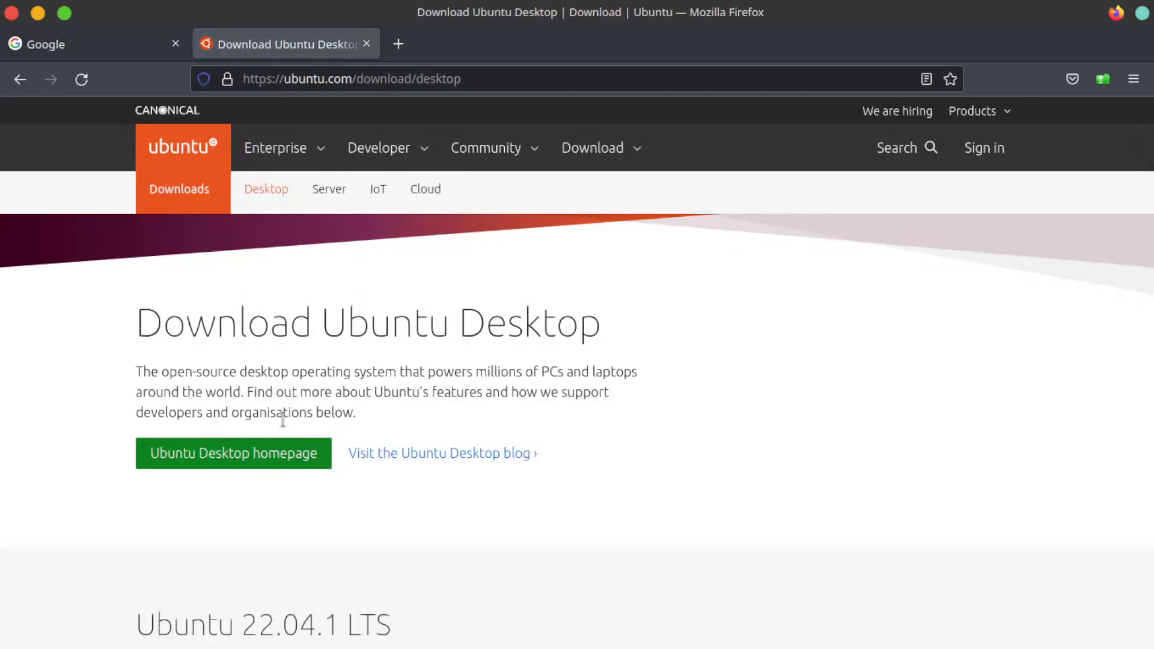
left_click(288, 460)
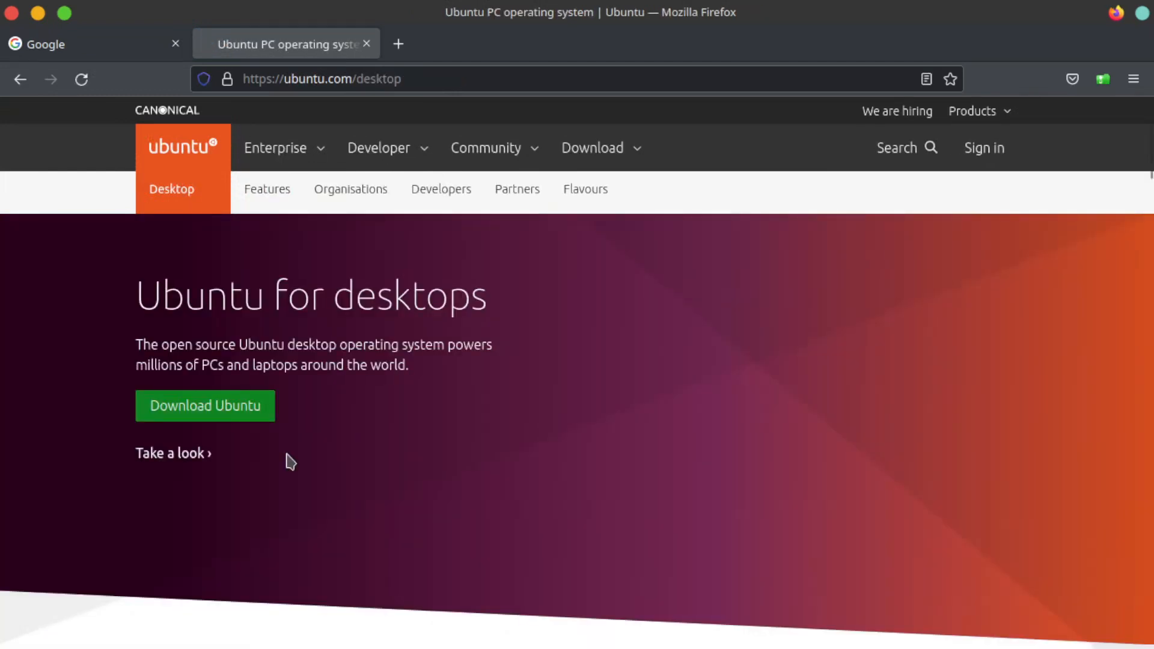
left_click(231, 411)
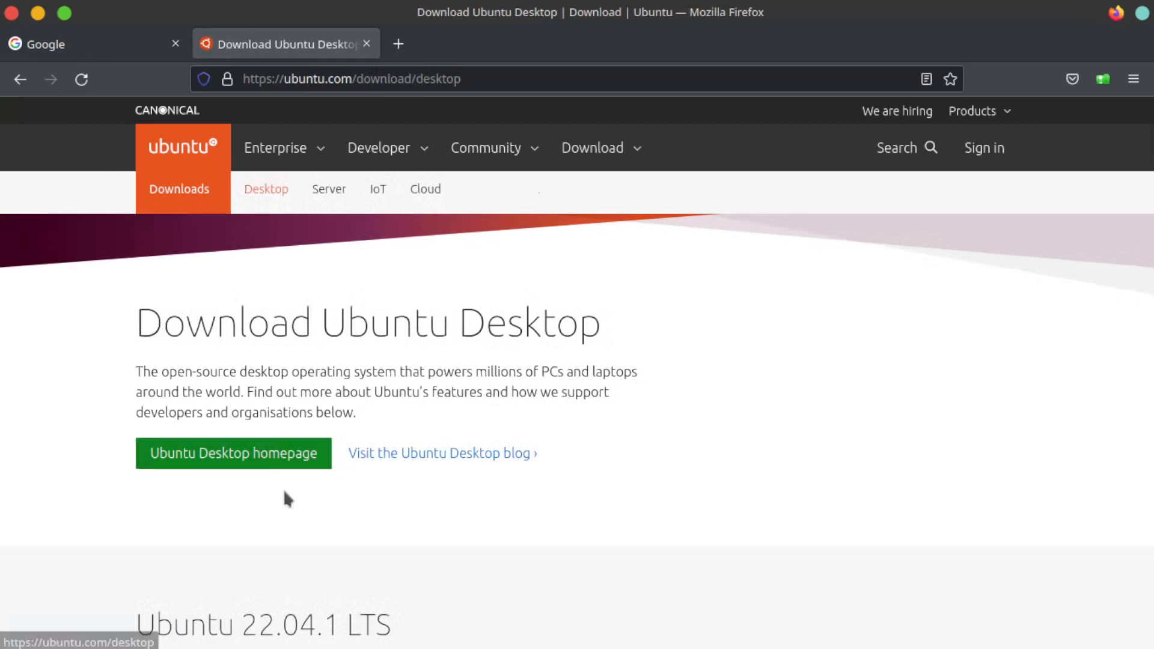
scroll(281, 489, "down", 4)
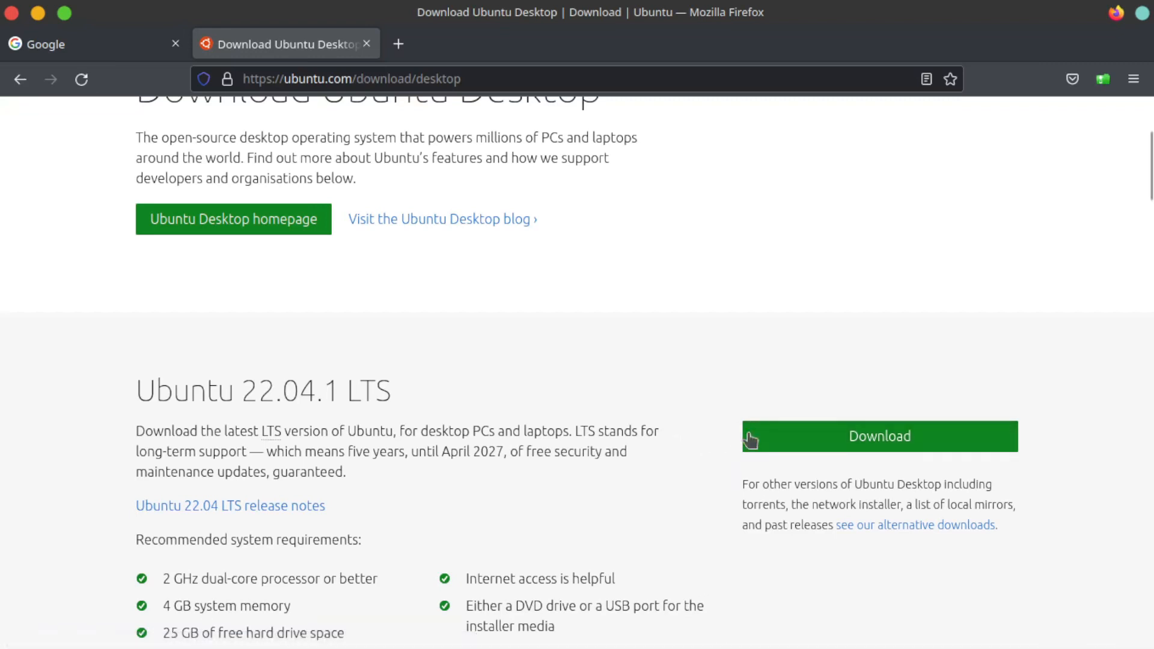
left_click(884, 439)
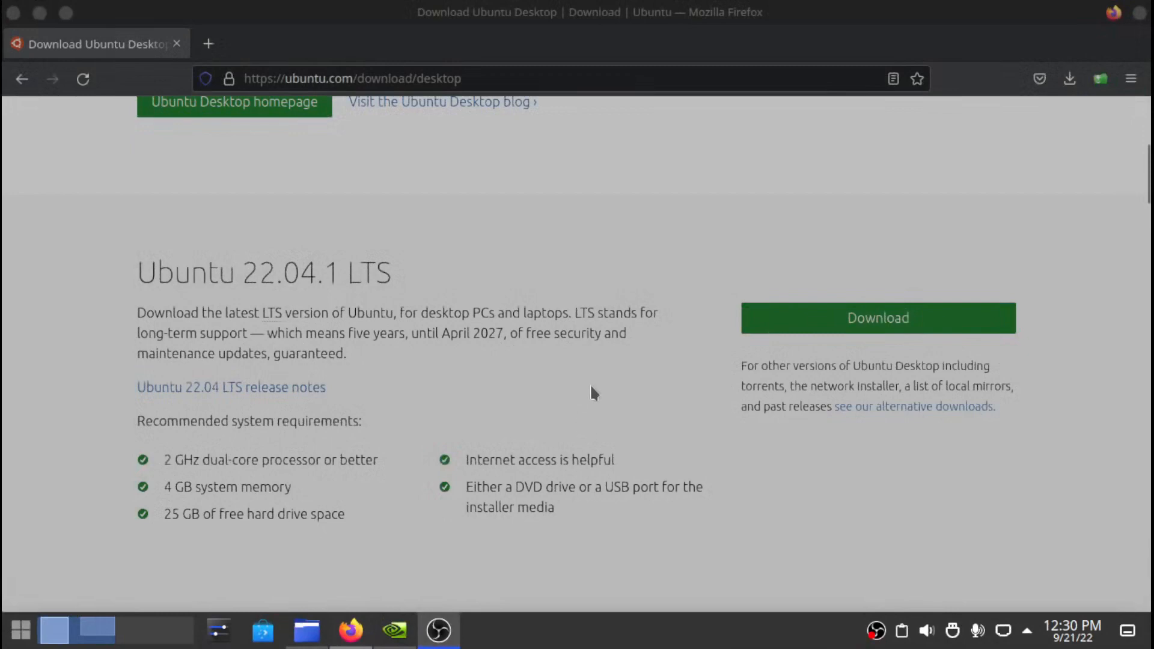
left_click(13, 16)
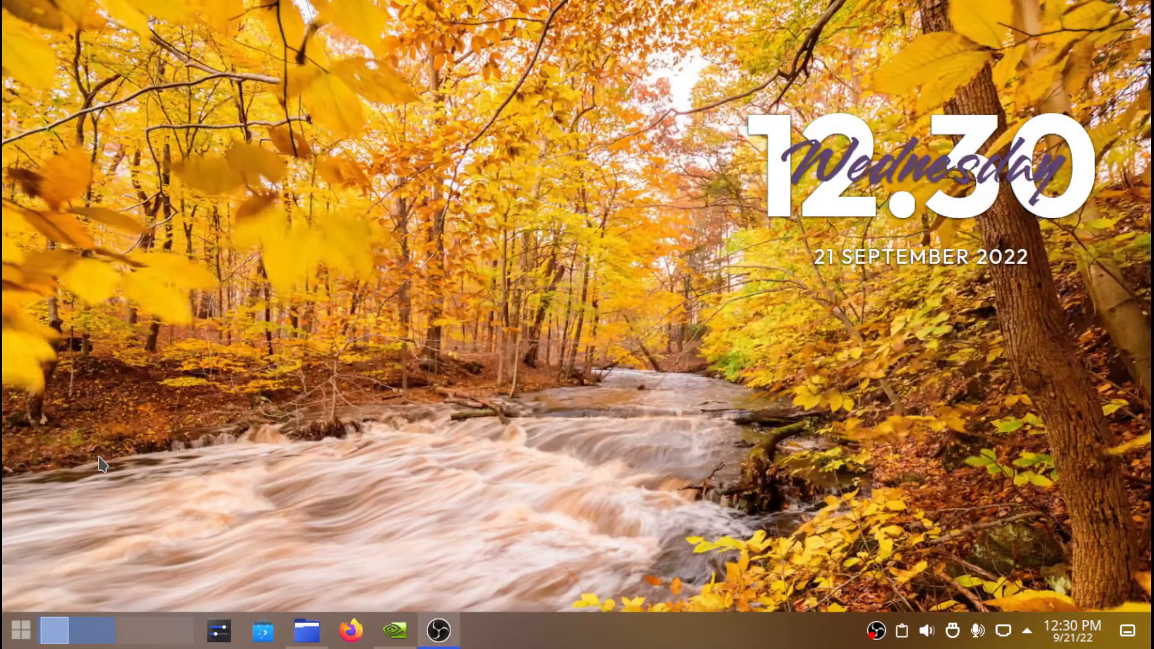
- Search the application launcher for 'virtual' and launch VirtualBox
left_click(21, 641)
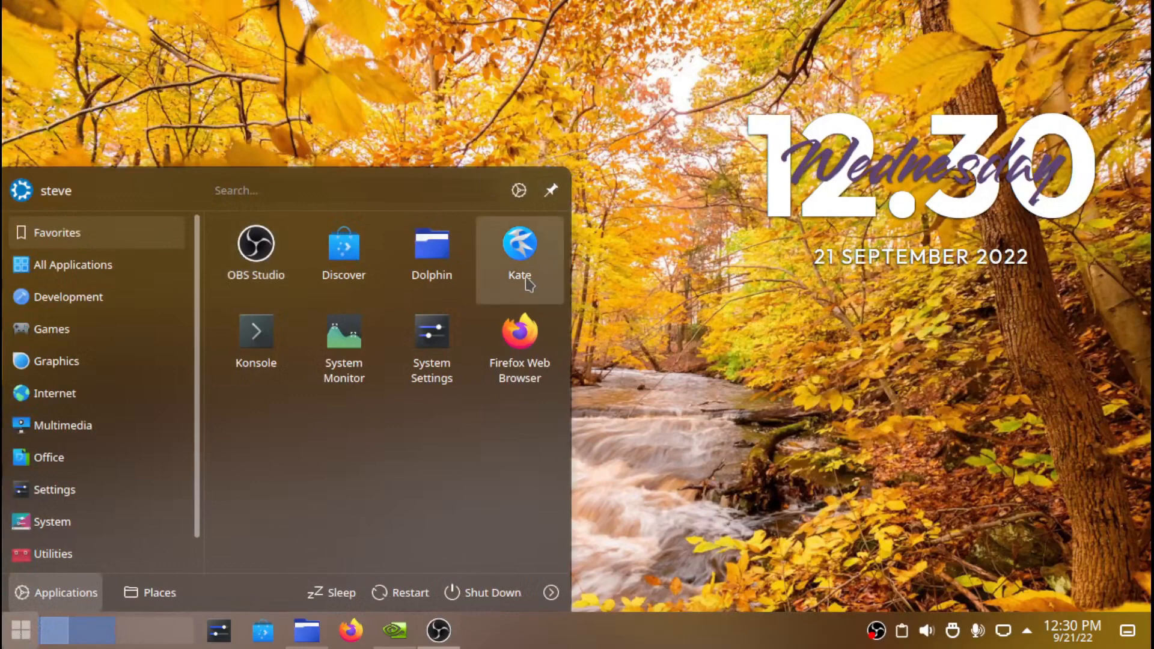
left_click(342, 190)
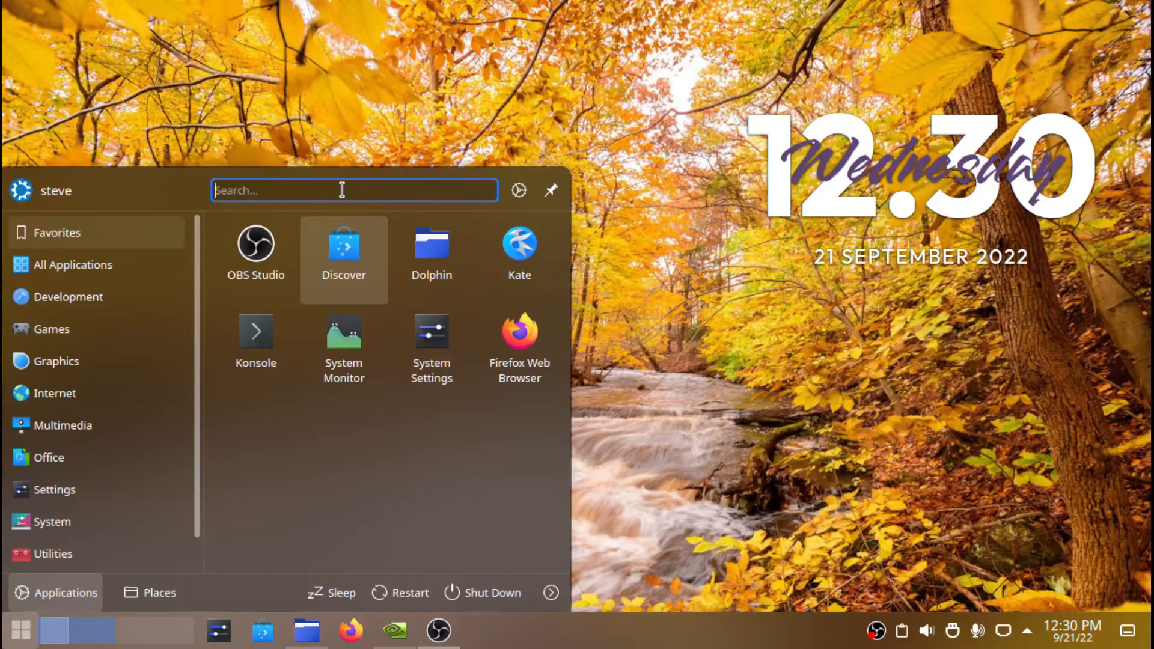
type("virtual")
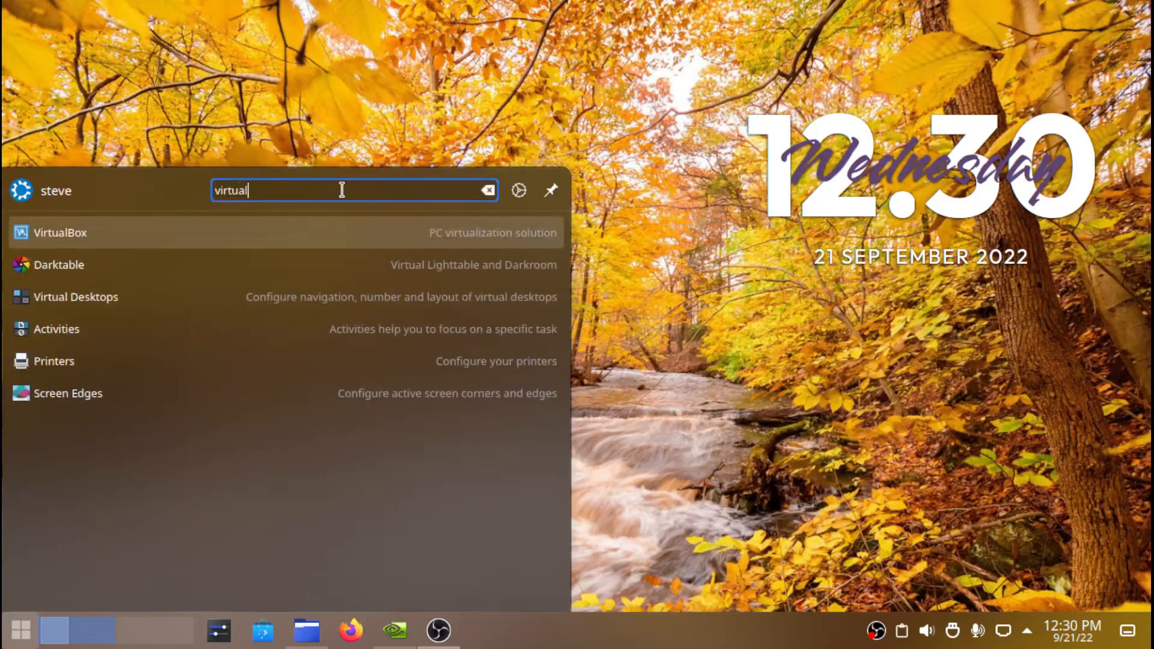
key("Return")
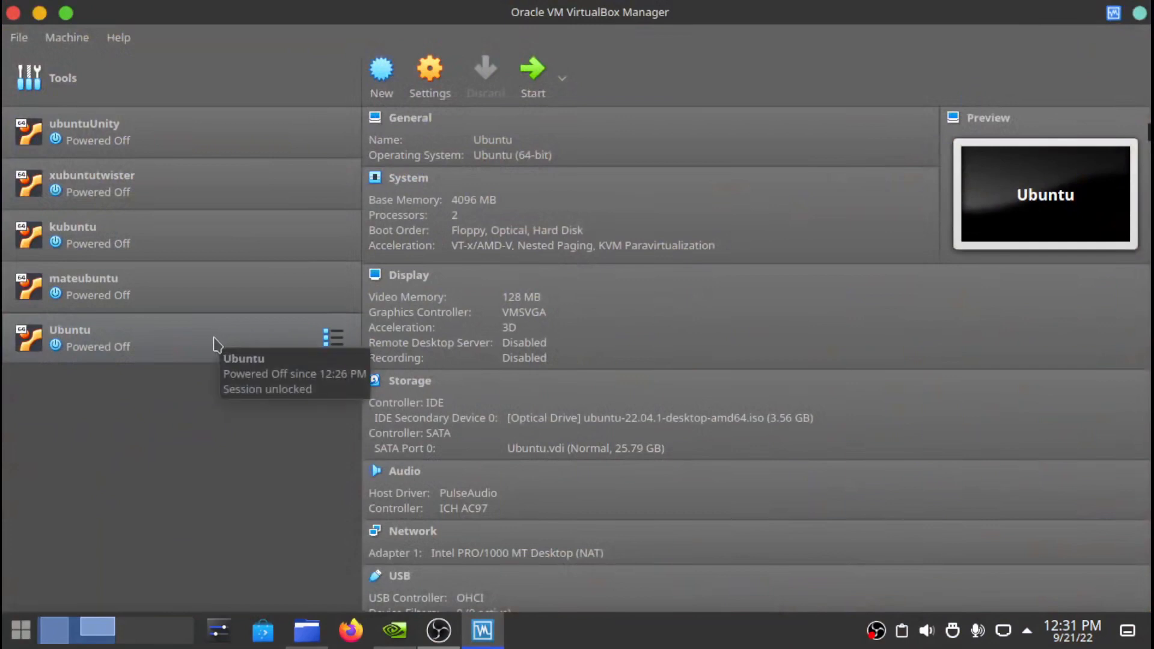
- Remove the old Ubuntu VM, deleting all its files
right_click(168, 343)
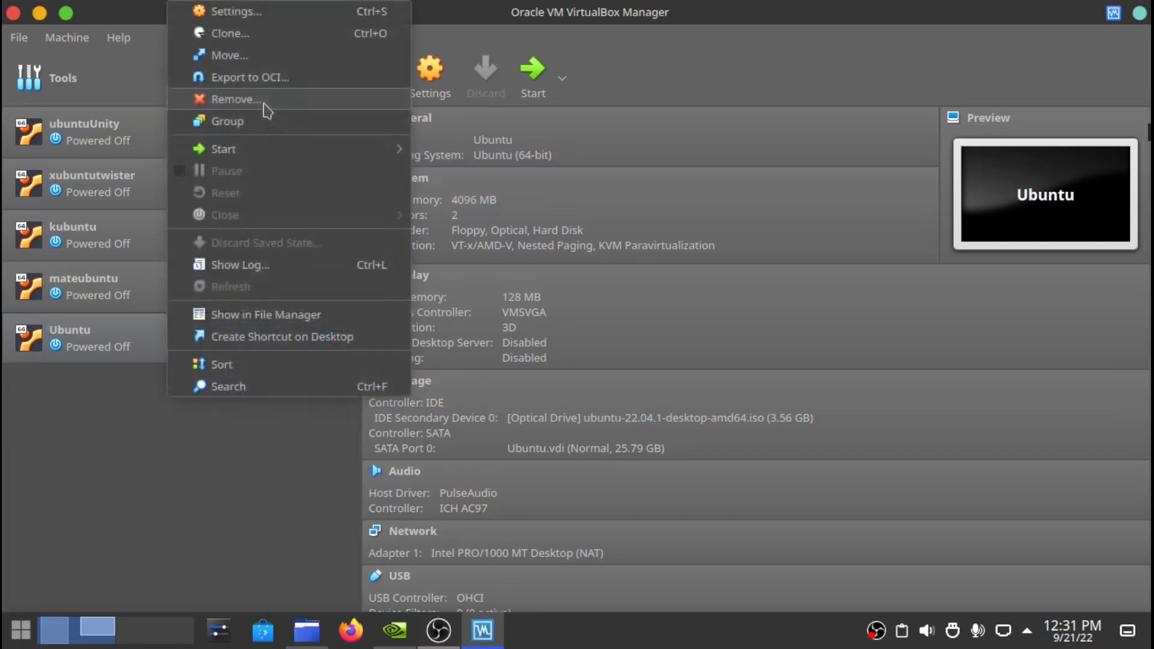
left_click(264, 102)
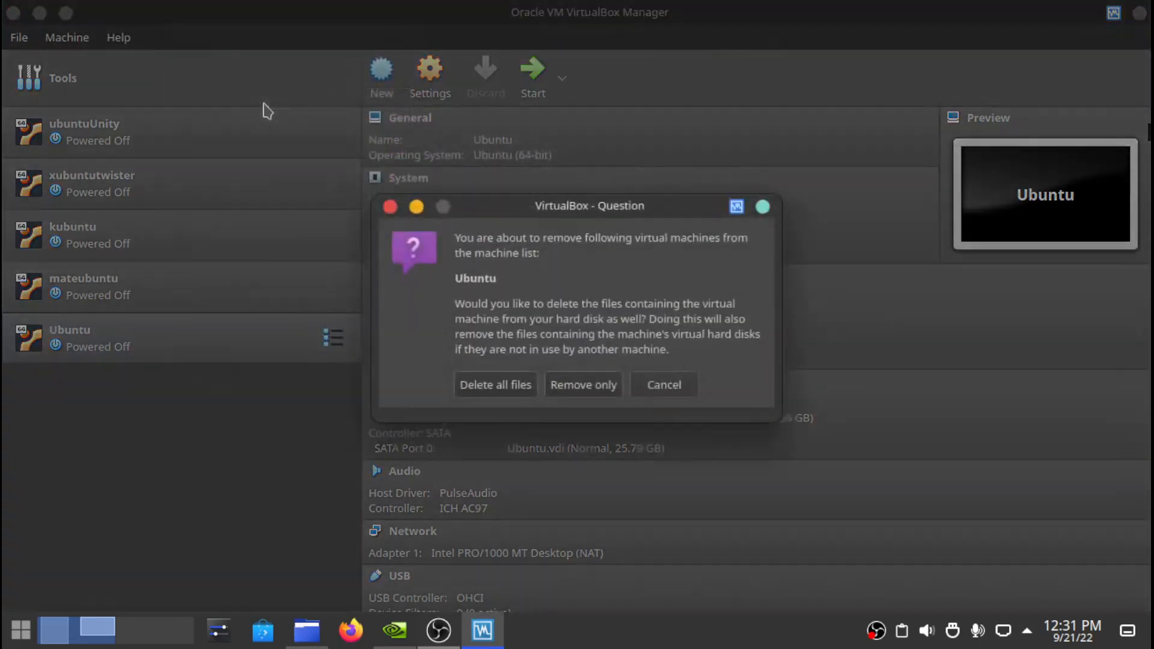
left_click(521, 387)
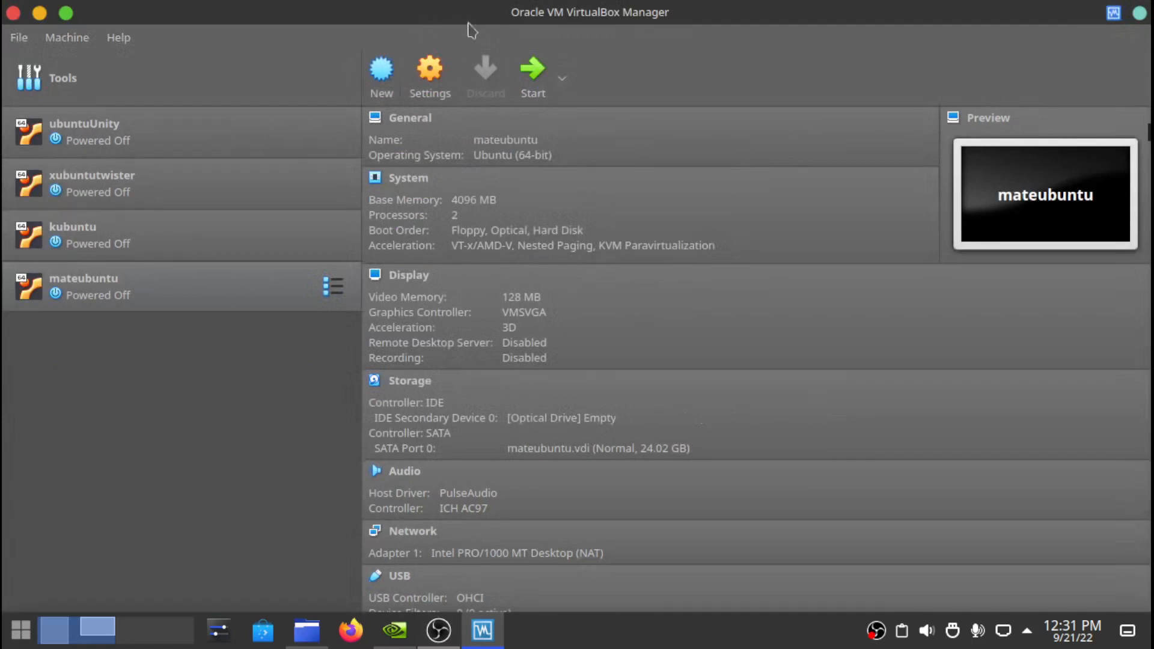
- Create a new VM named ubuntu with type Linux and version Ubuntu (64-bit)
left_click(383, 71)
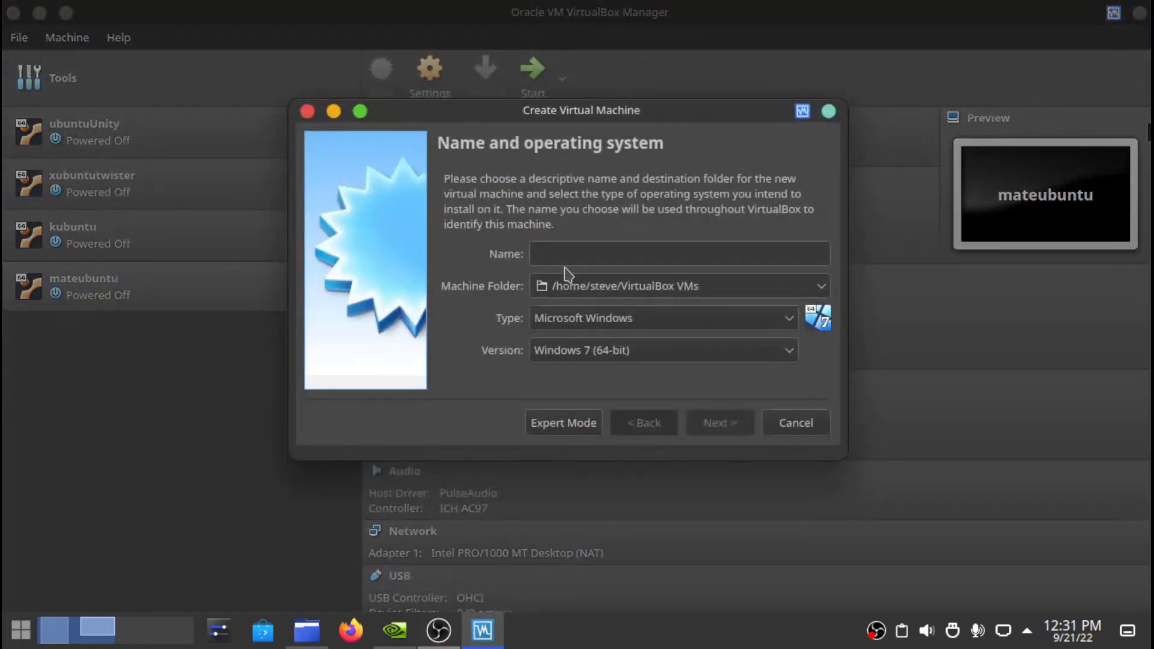
type("ubuntu")
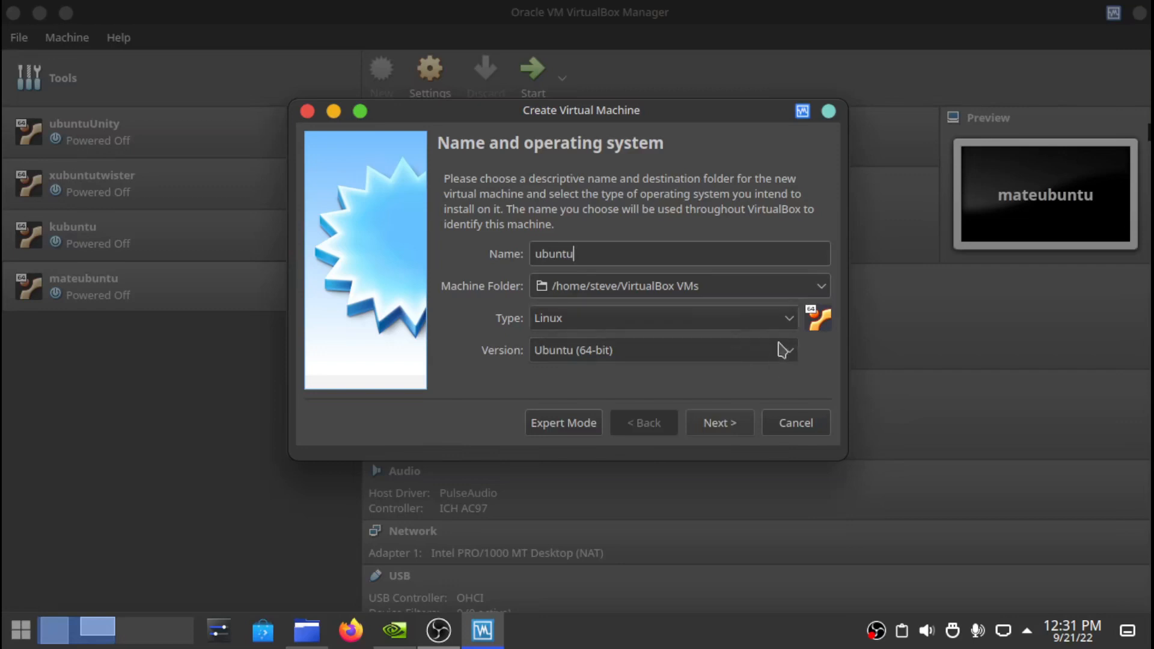
left_click(784, 318)
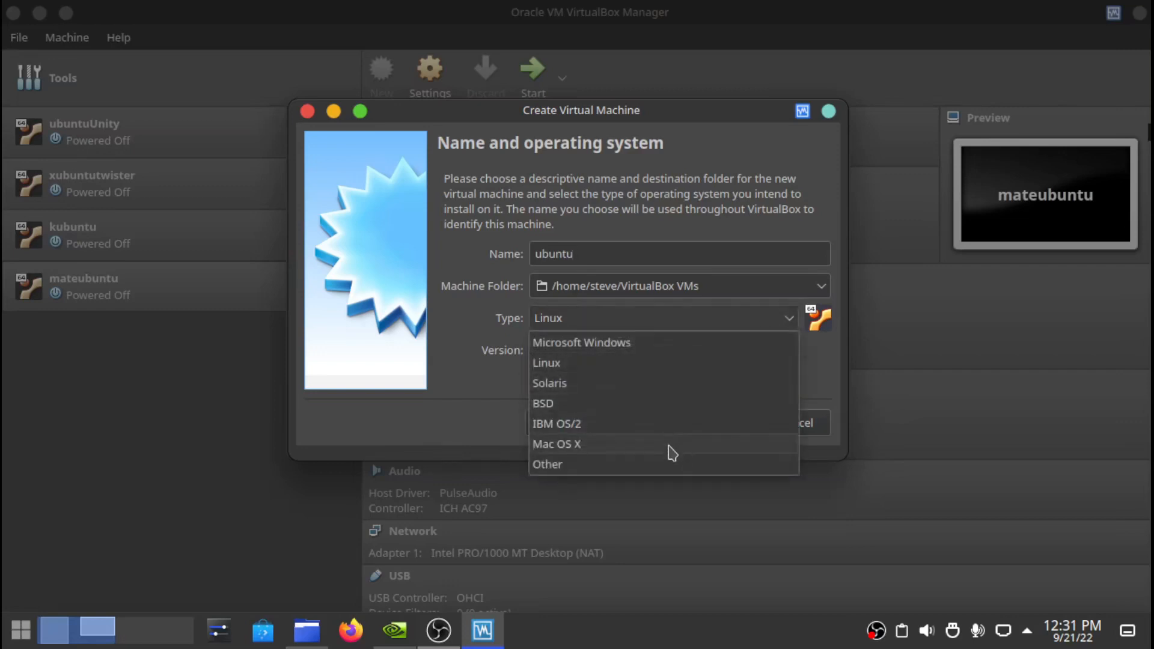
left_click(491, 311)
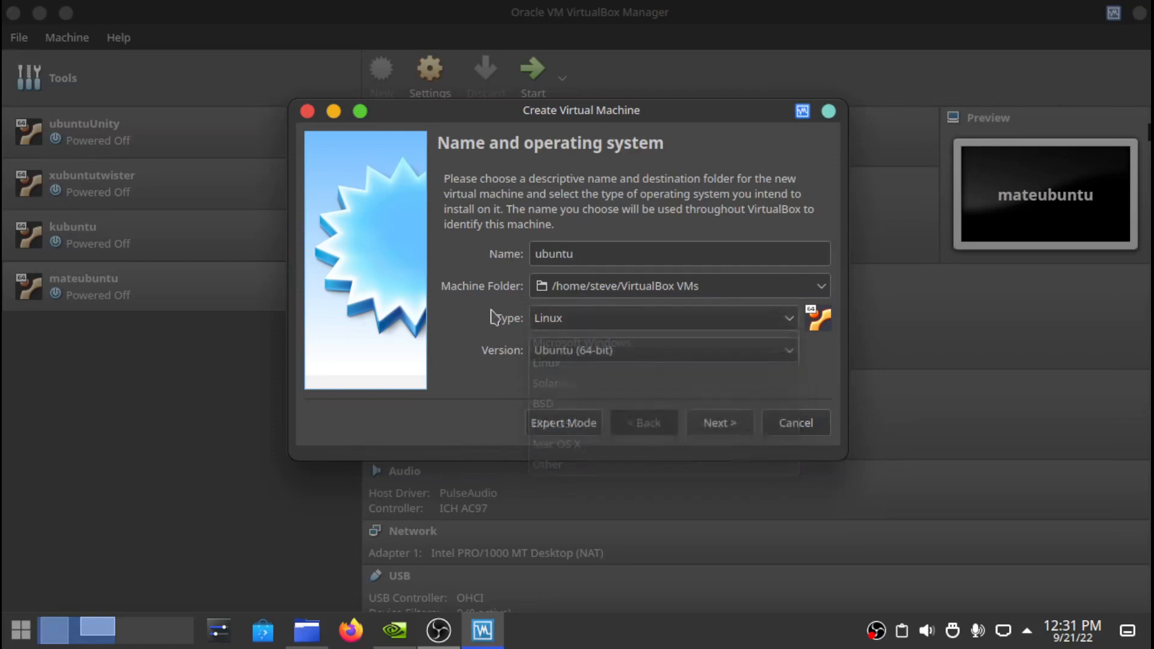
left_click(785, 354)
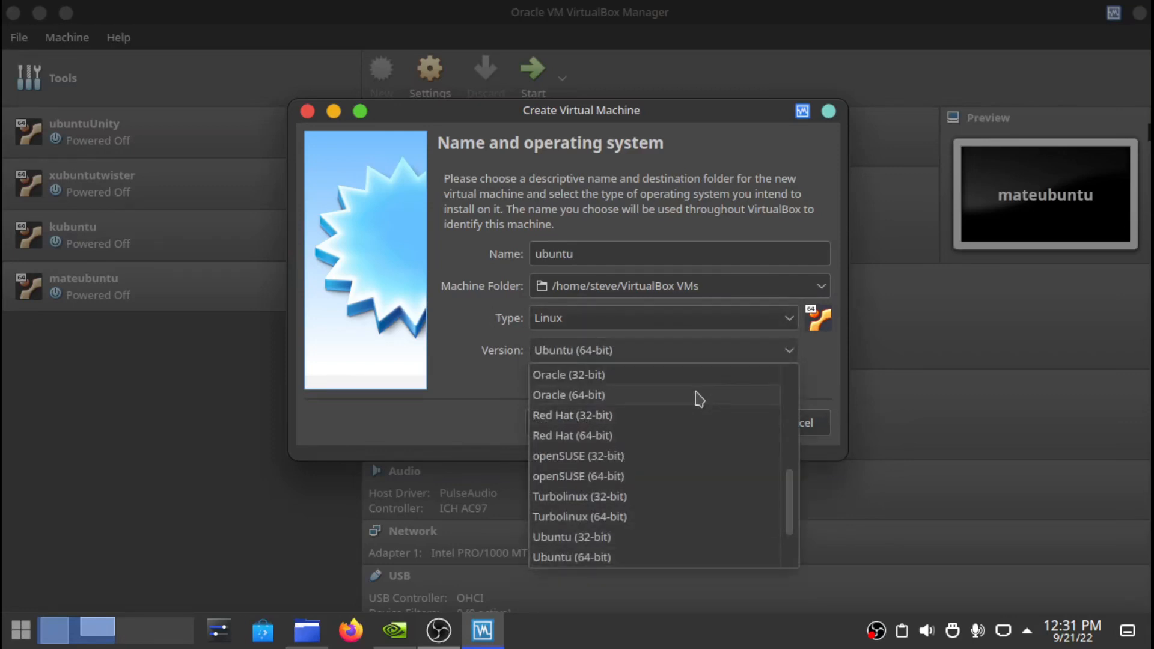
scroll(700, 398, "up", 5)
scroll(700, 398, "down", 6)
scroll(699, 399, "down", 1)
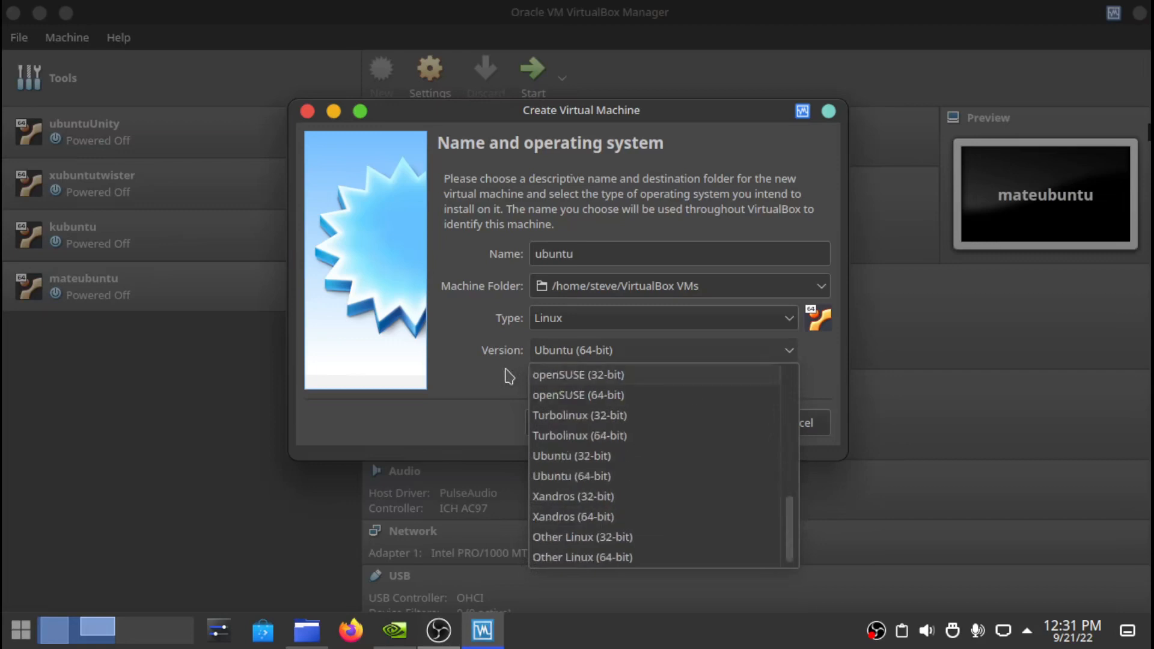
left_click(515, 379)
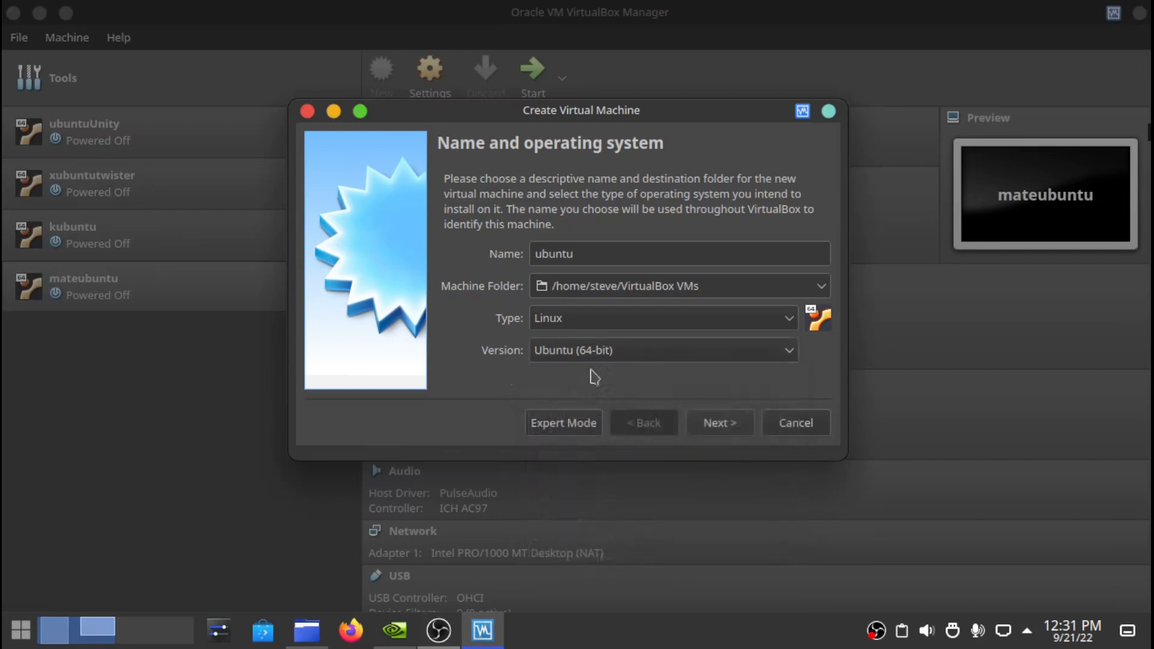
left_click(738, 423)
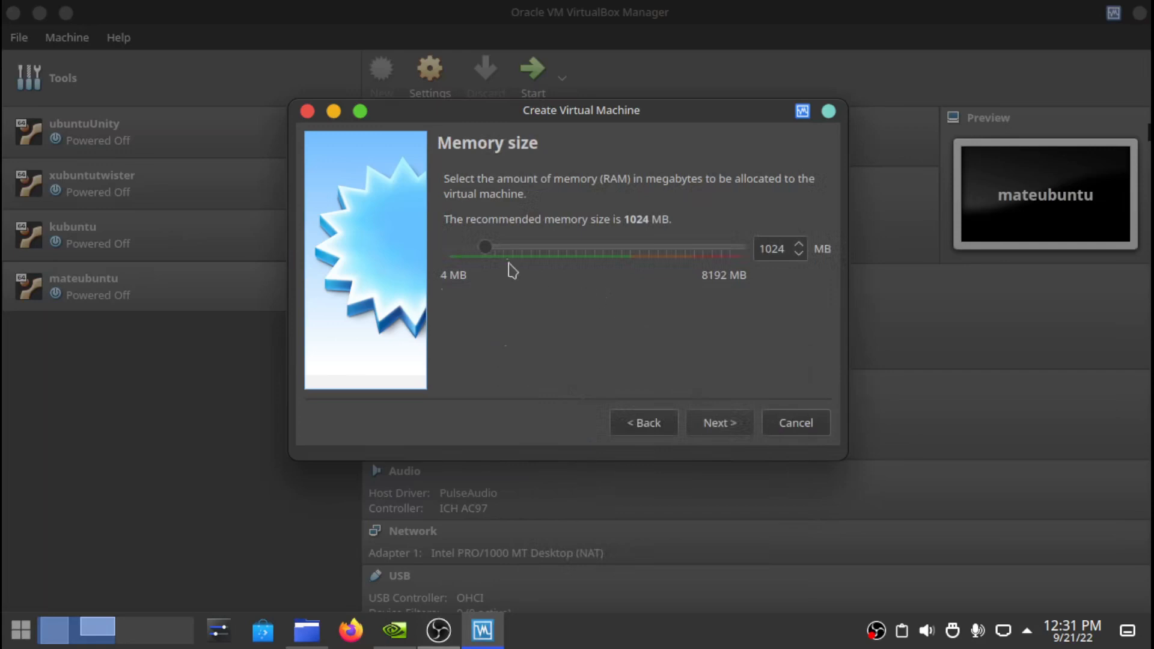
- Set memory to 4096 MB and choose to create a virtual hard disk now
left_click_drag(490, 253, 594, 253)
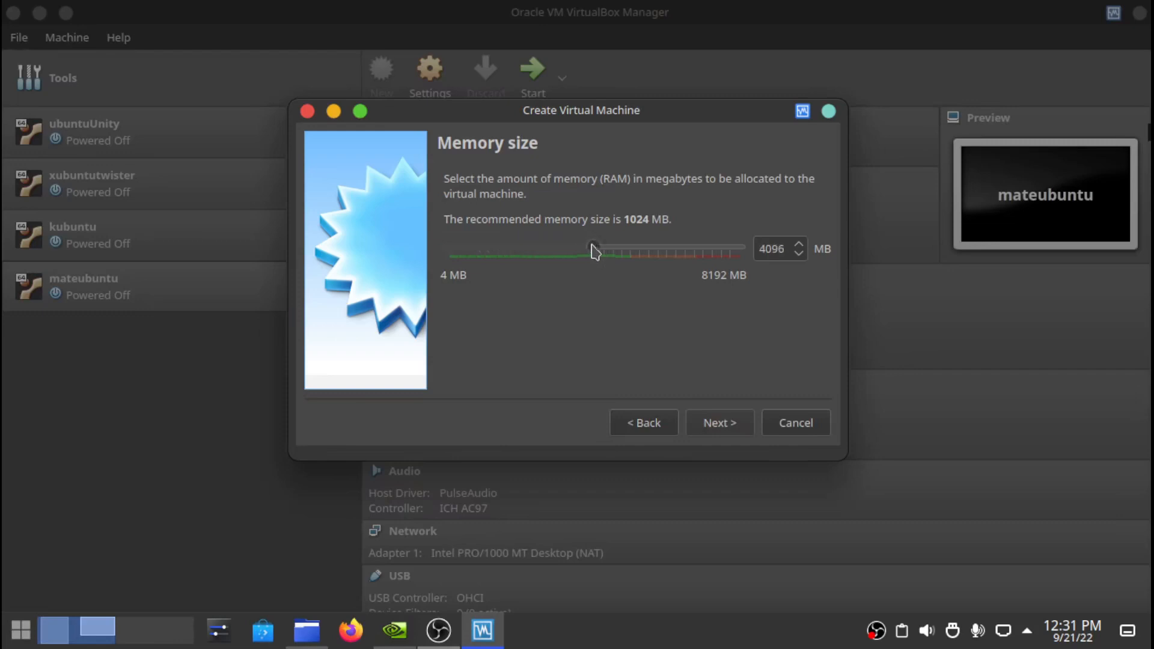
left_click(723, 428)
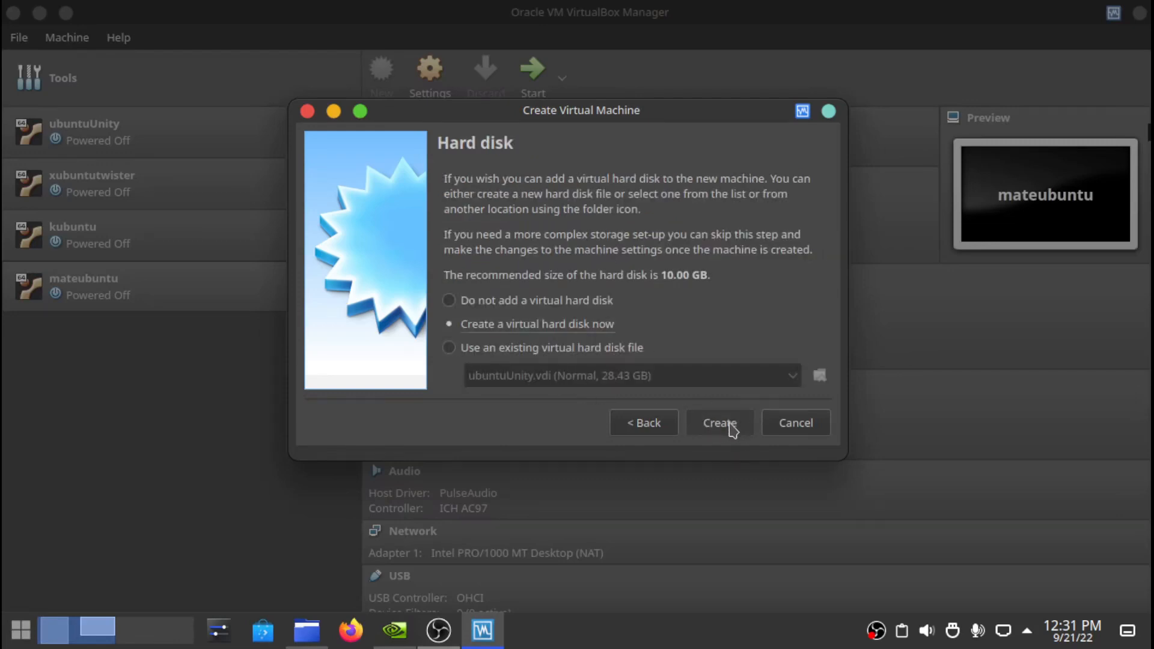
left_click(731, 426)
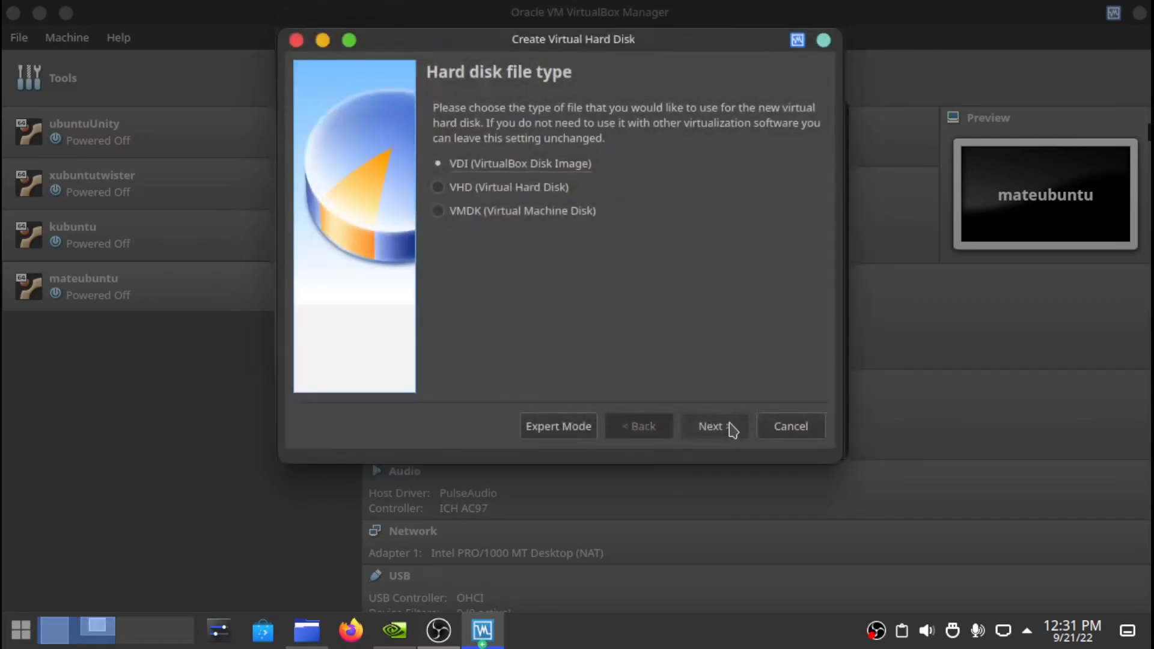
- Create a dynamically allocated VDI disk of 25.90 GB for the ubuntu VM
left_click(733, 431)
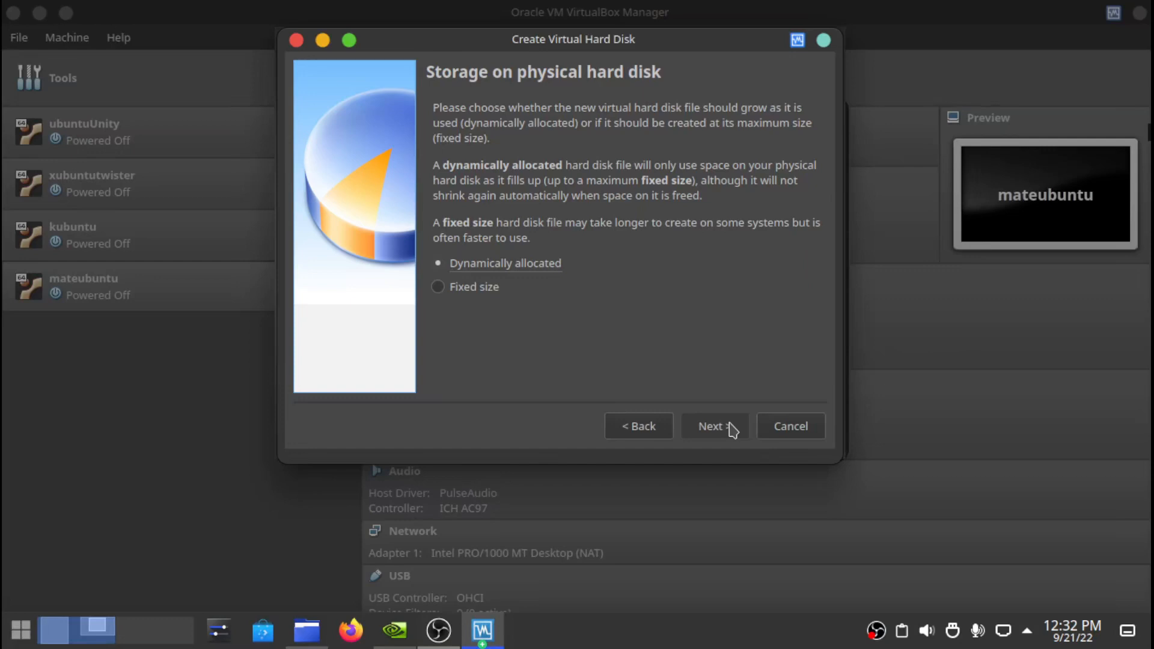
left_click(733, 430)
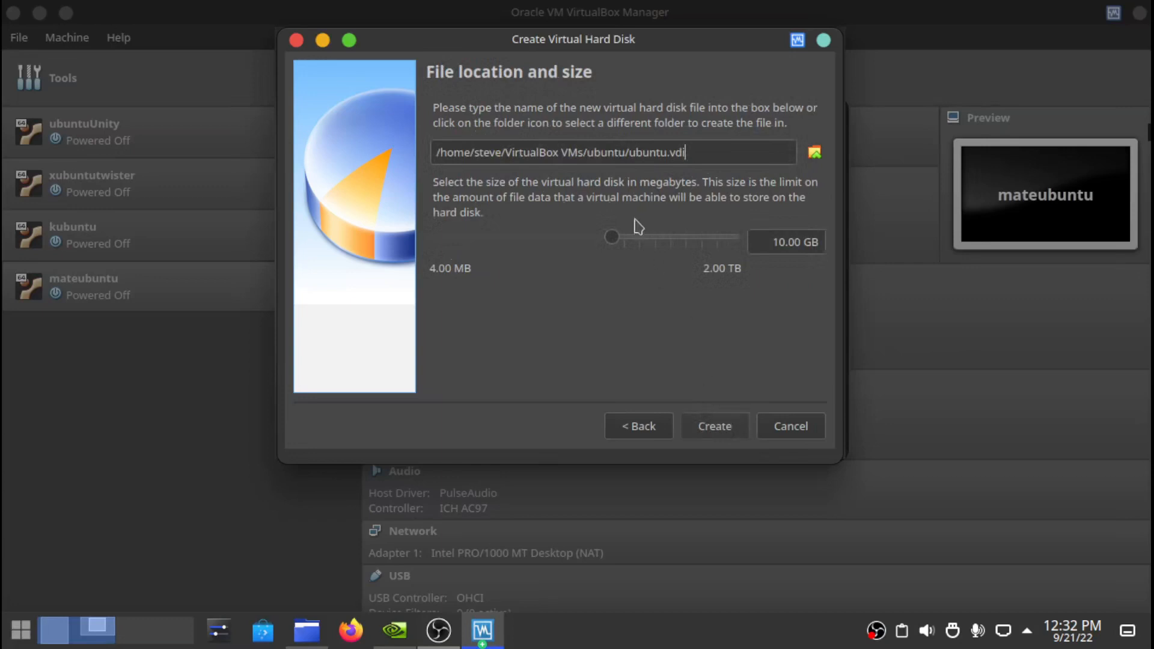
left_click_drag(629, 241, 634, 239)
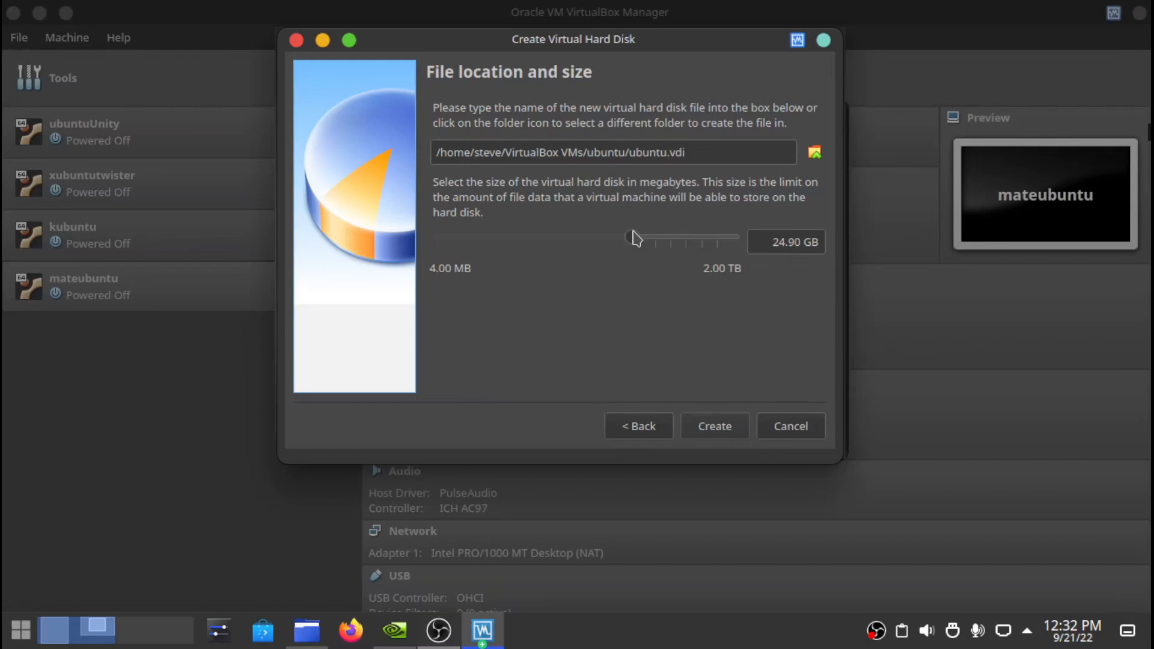
left_click(784, 243)
key("BackSpace")
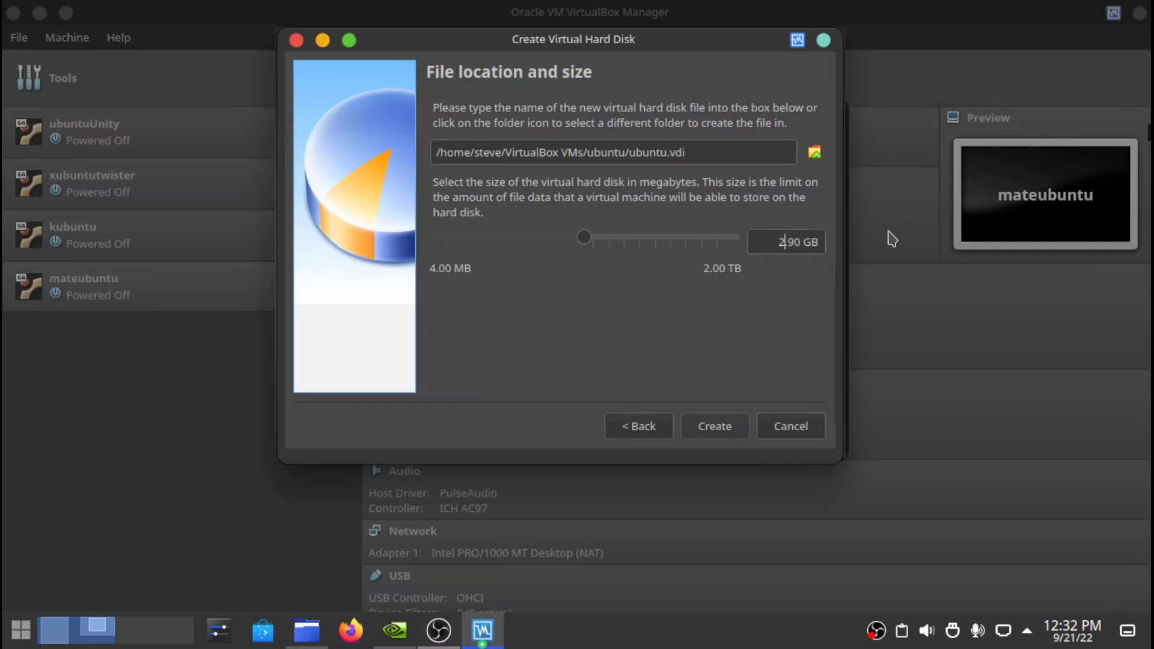
type("5")
left_click(715, 427)
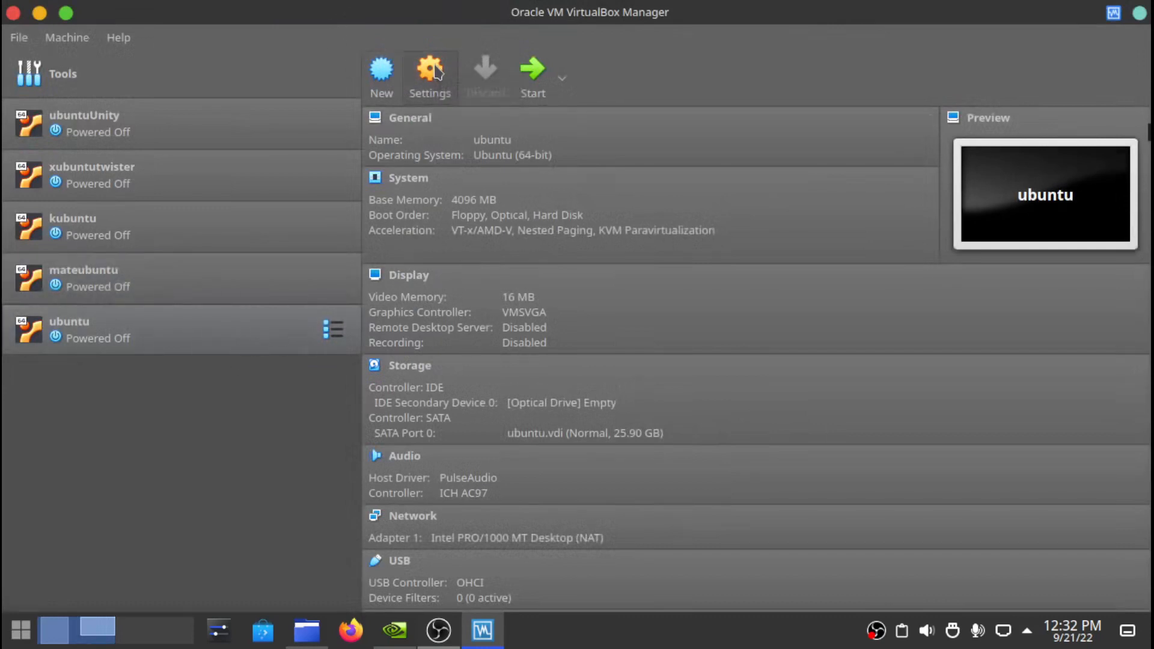
- In the ubuntu VM's settings, give the system 2 processors
left_click(436, 70)
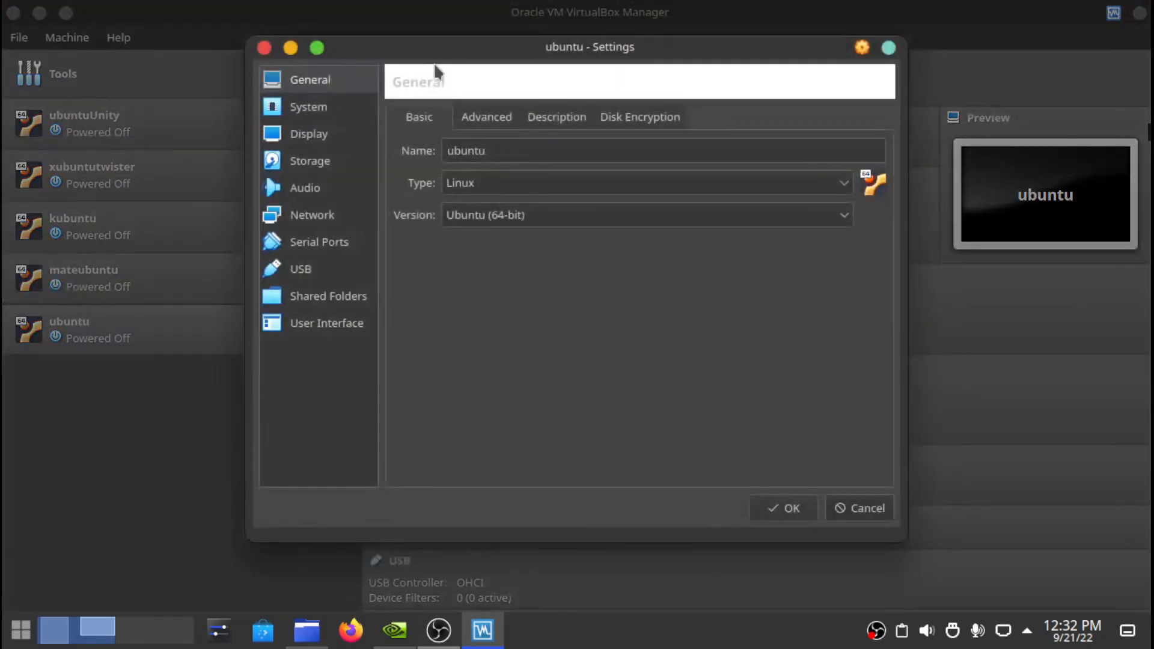
left_click(331, 112)
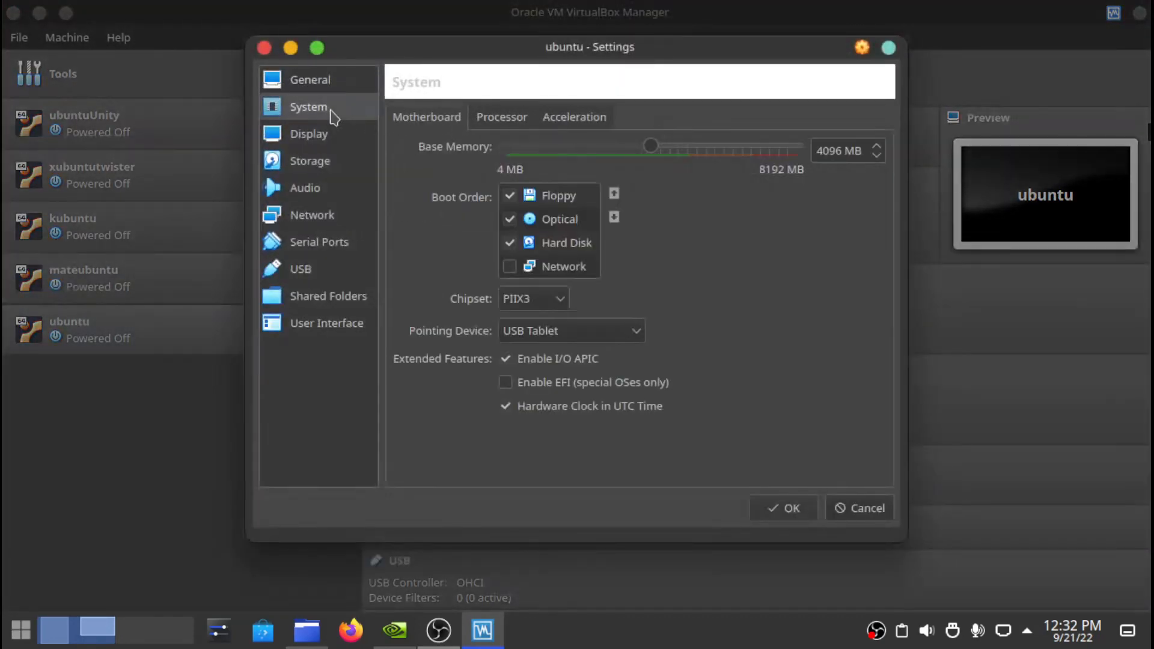
left_click(513, 120)
left_click_drag(507, 149, 548, 149)
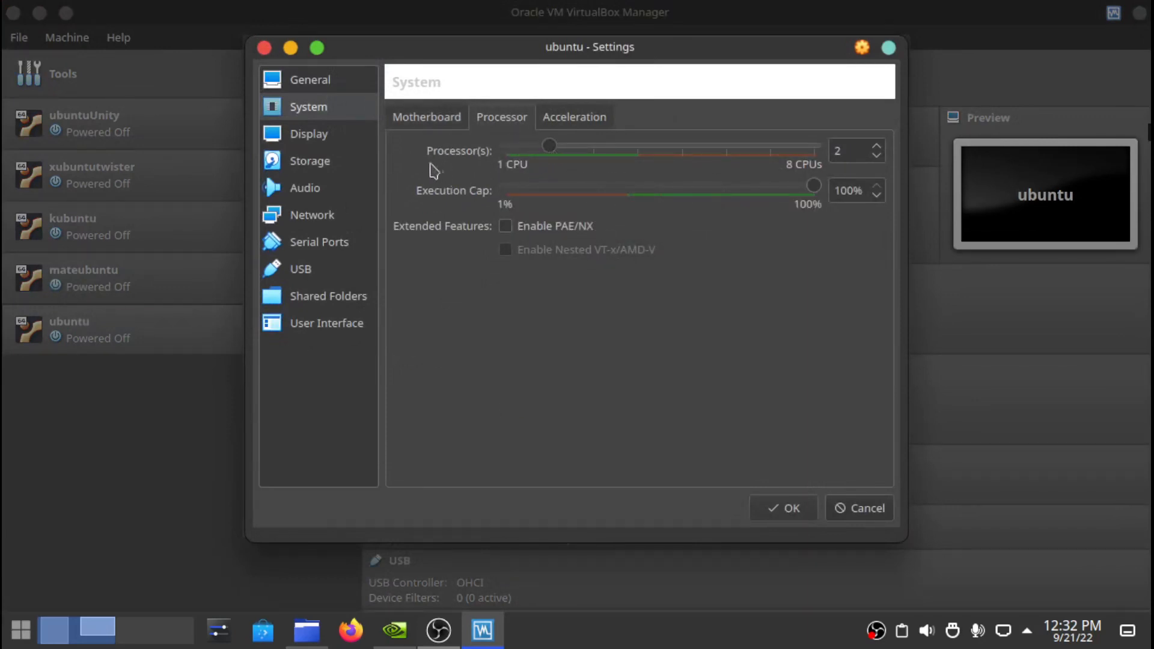
- Set video memory to 128 MB and enable 3D acceleration
left_click(325, 133)
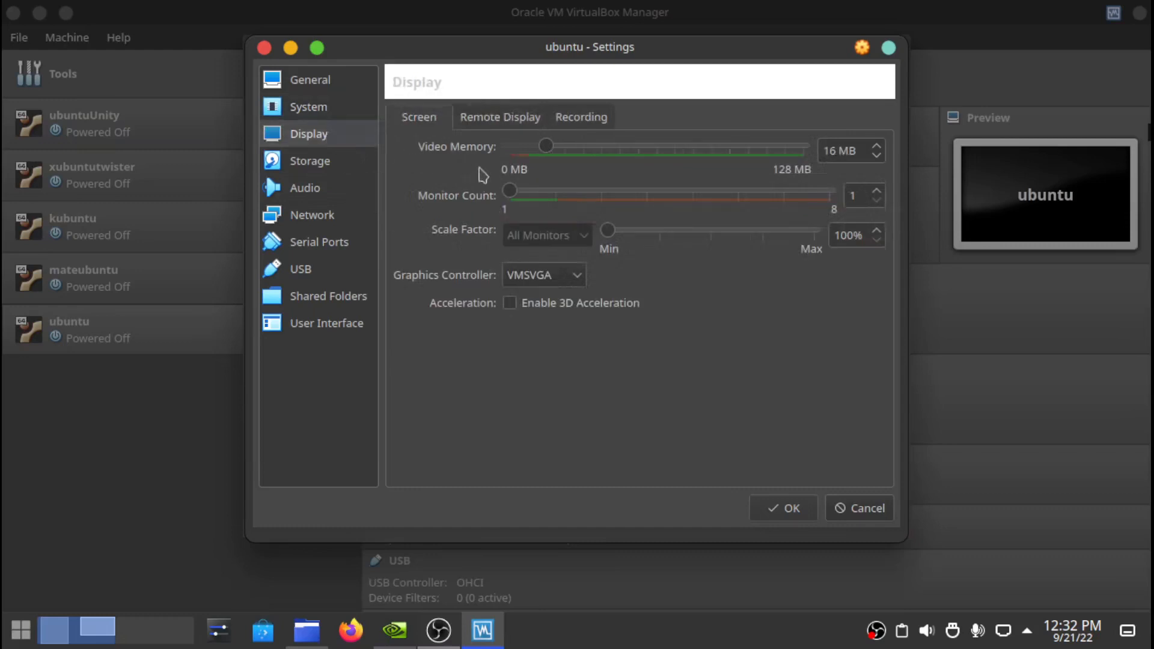
left_click_drag(547, 147, 855, 156)
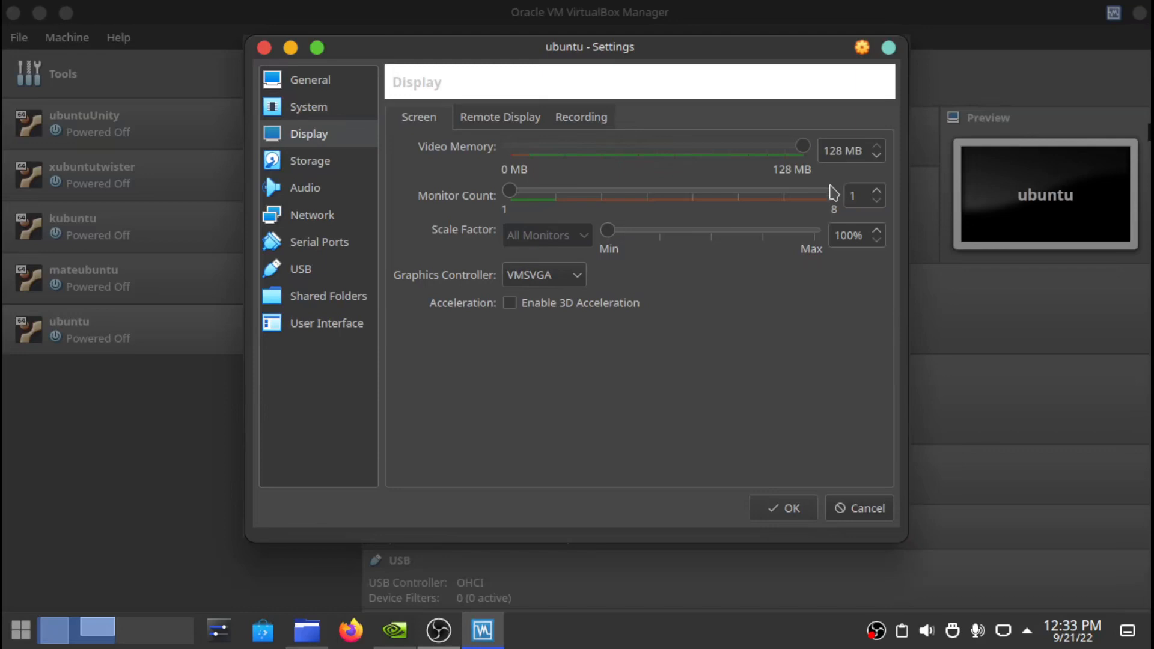
left_click(511, 310)
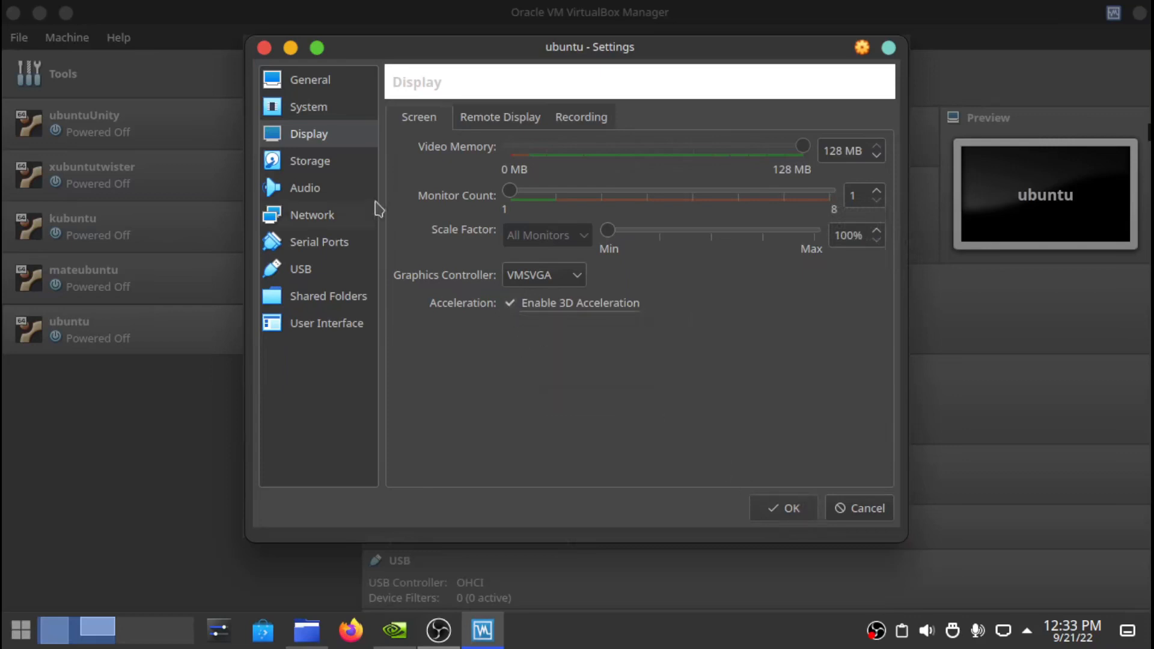
left_click(324, 164)
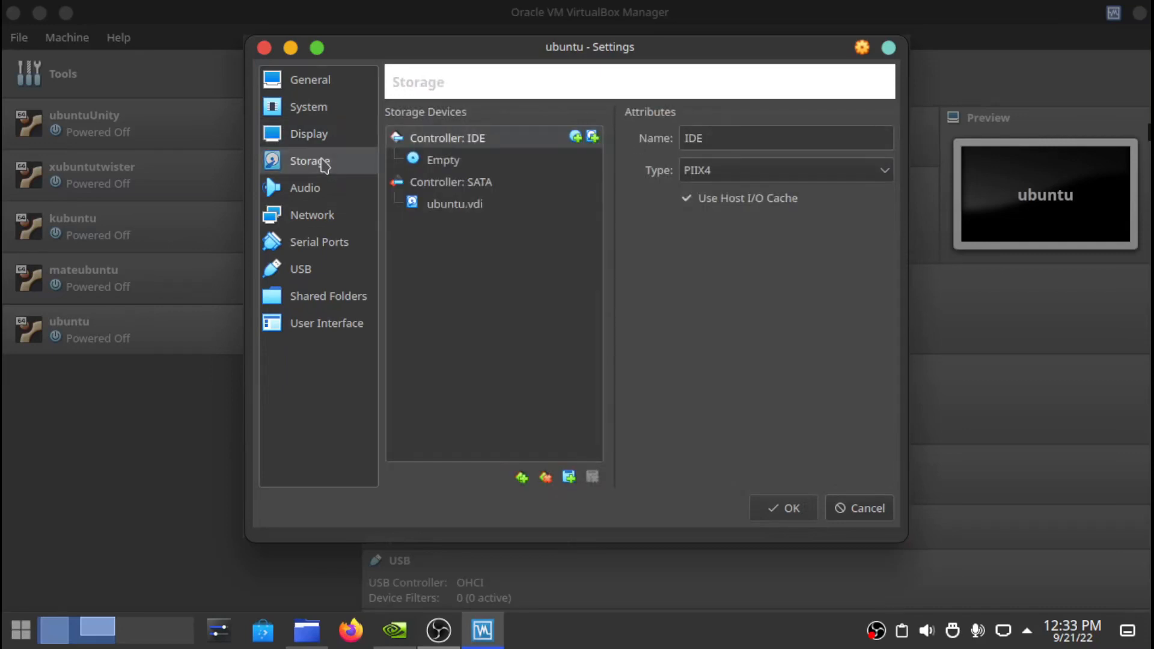
- Attach ubuntu-22.04.1-desktop-amd64.iso to the empty optical drive and tick Live CD/DVD
left_click(438, 163)
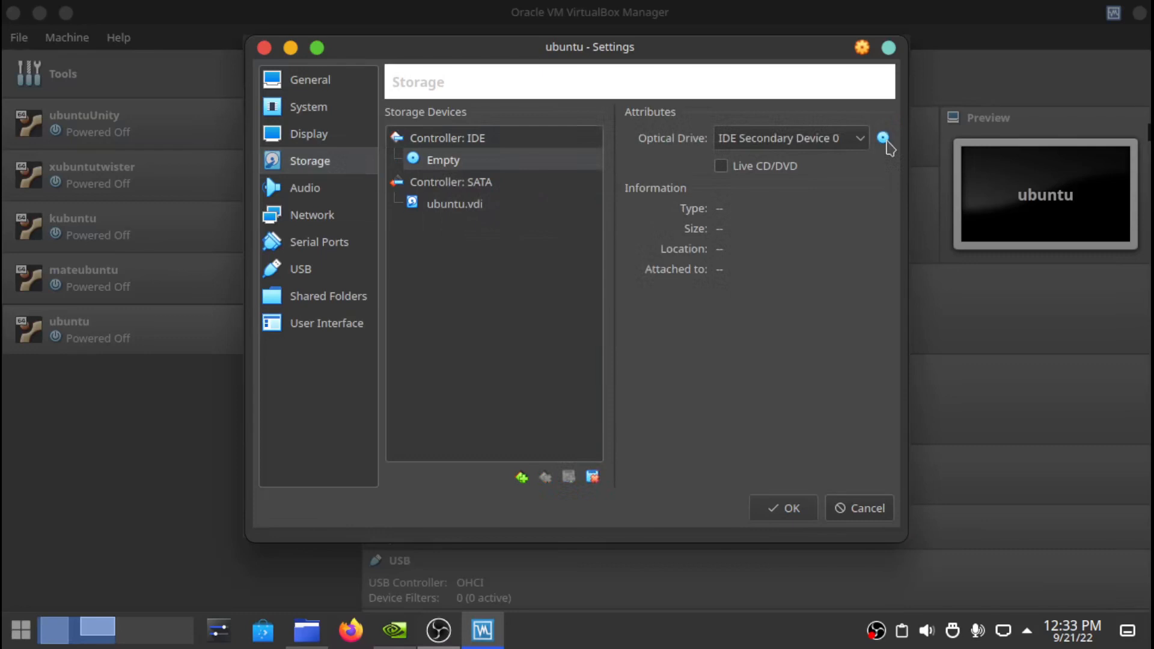
left_click(884, 140)
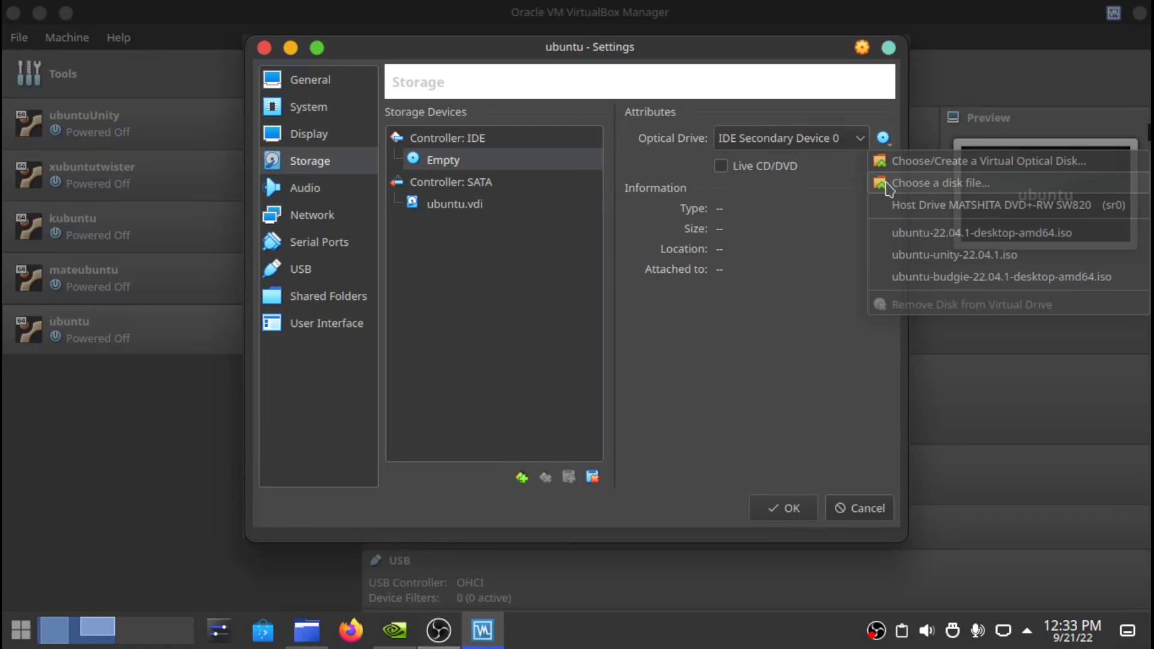
left_click(887, 185)
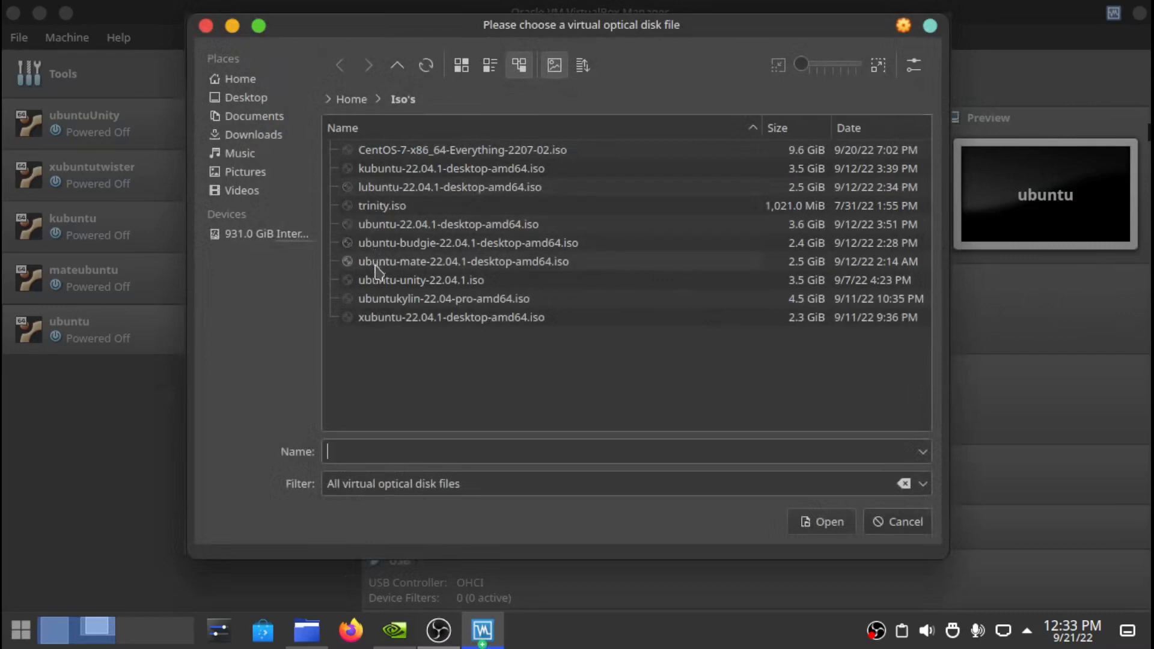
left_click(387, 225)
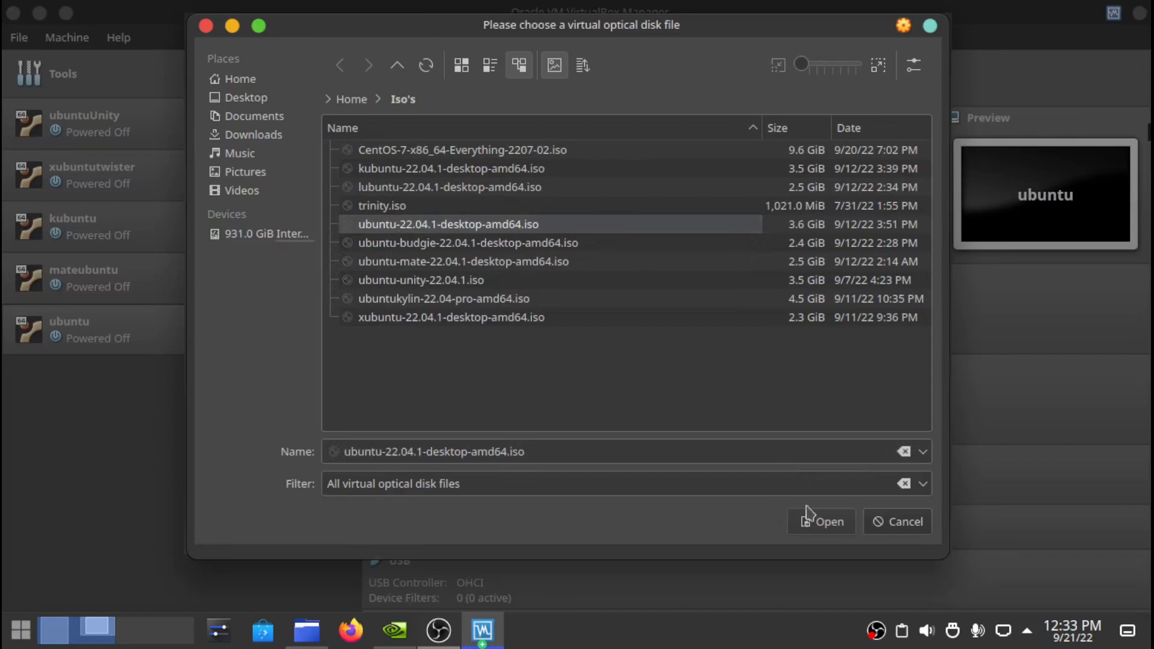
left_click(812, 523)
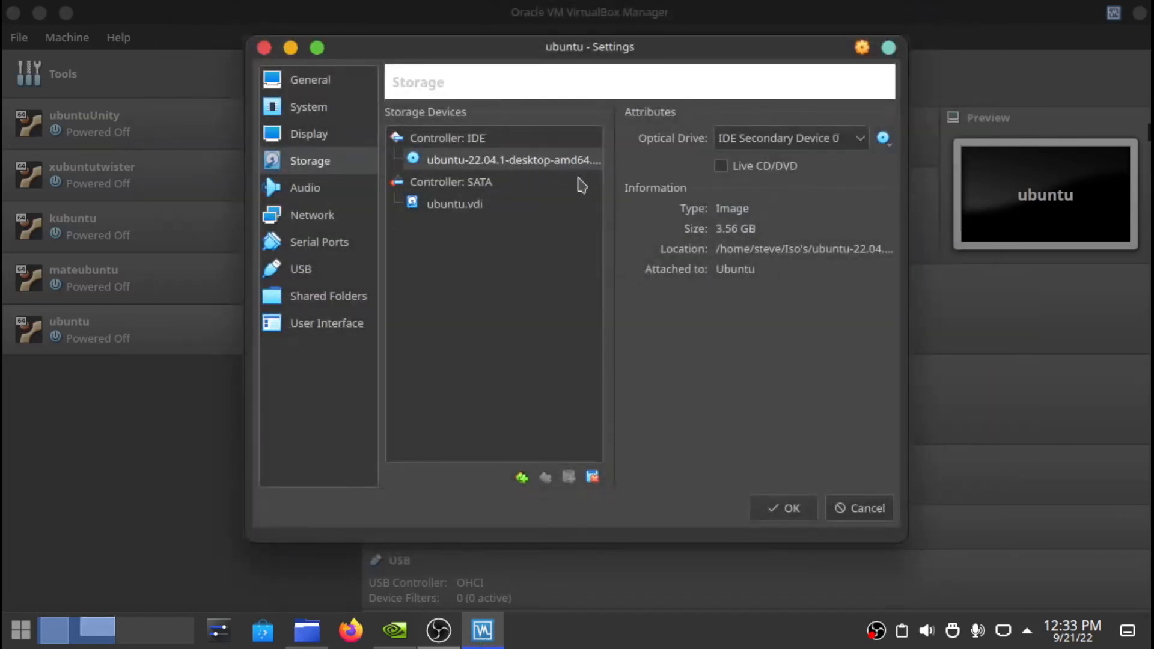
left_click(722, 168)
- Save the processor, display and ISO changes to the ubuntu VM with OK
left_click(784, 509)
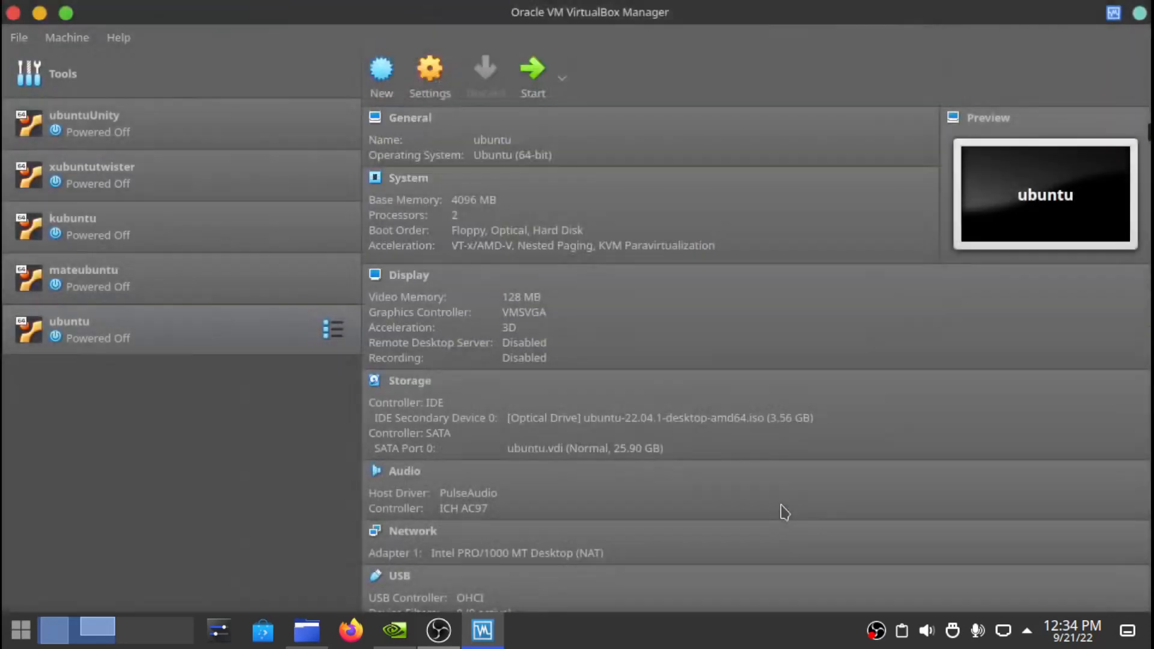
- Start the ubuntu VM and switch it to full-screen mode
left_click(533, 79)
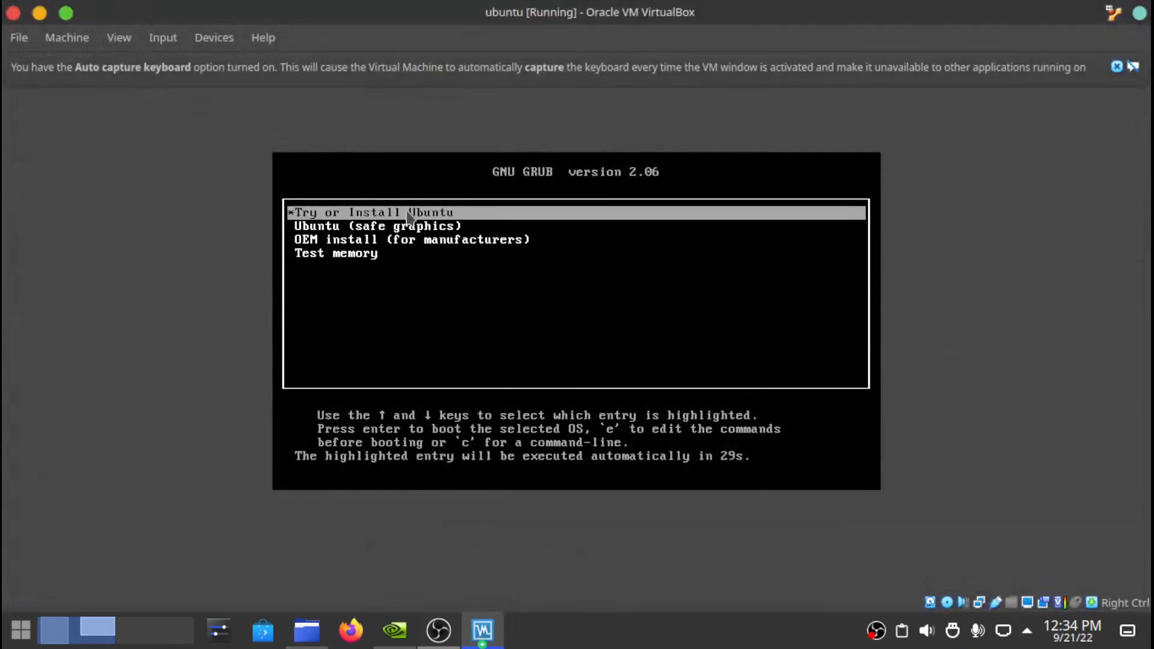
key("Down")
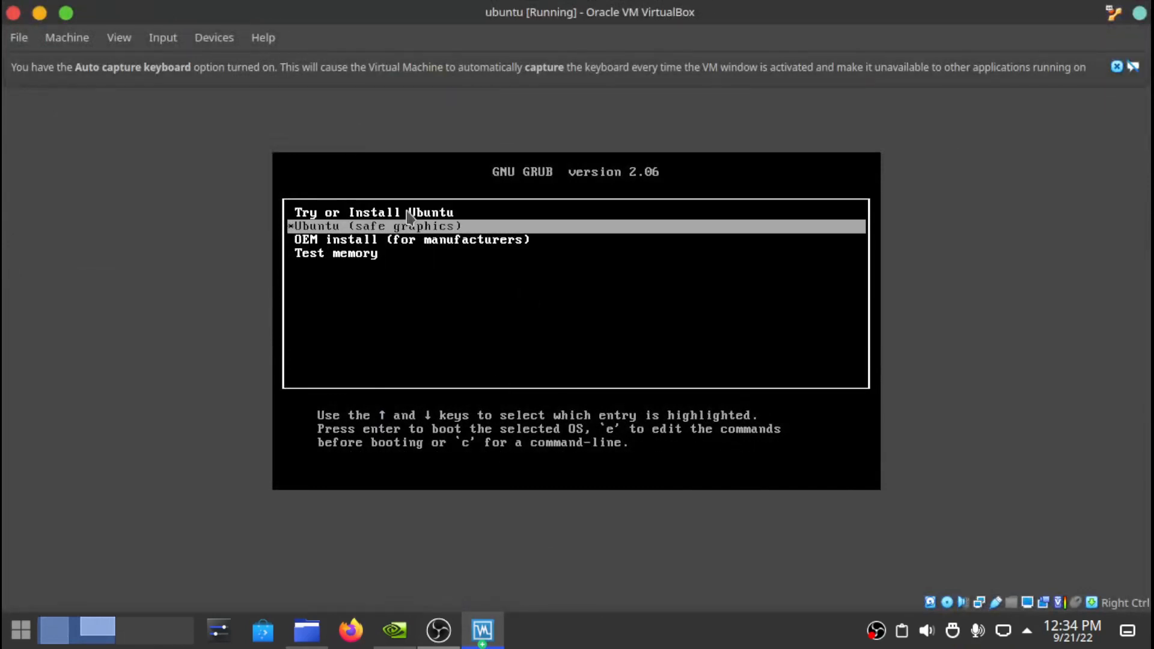
left_click(130, 45)
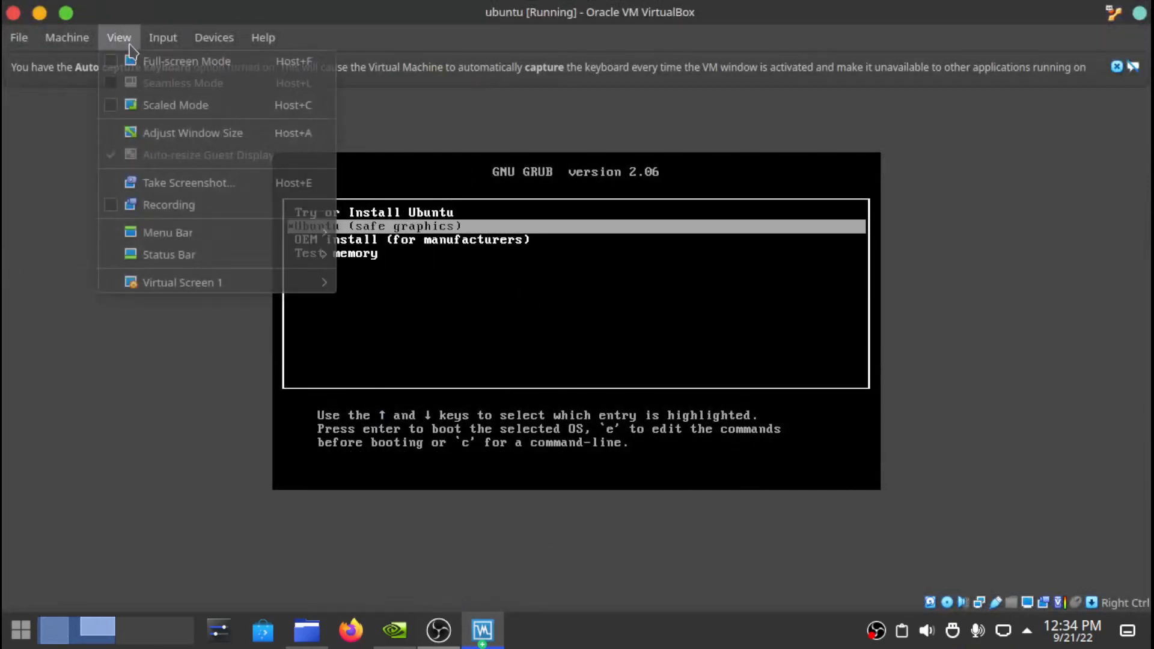
left_click(123, 62)
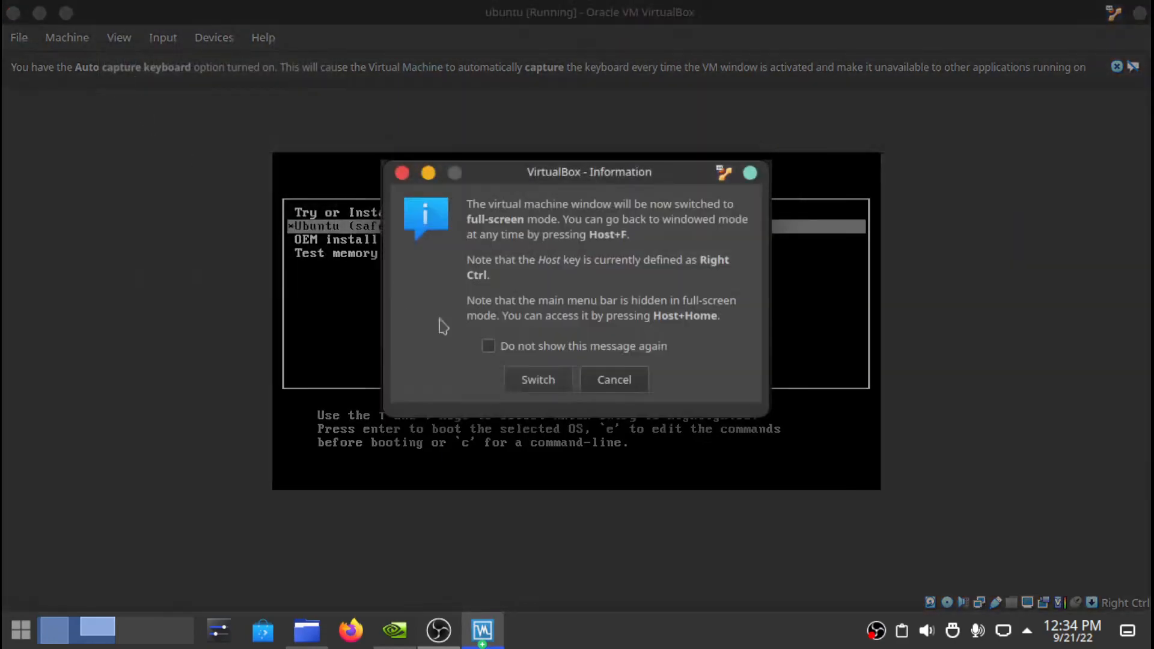
left_click(535, 380)
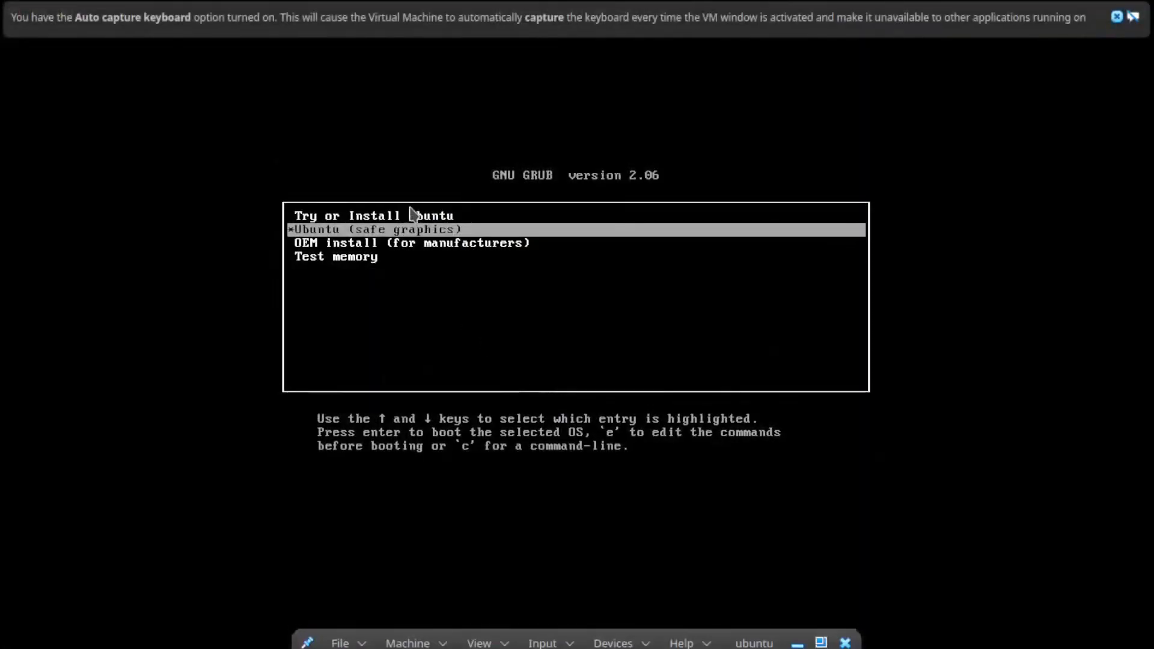
left_click(1117, 17)
- Boot the Try or Install Ubuntu entry and dismiss the guest integration notice
key("Up")
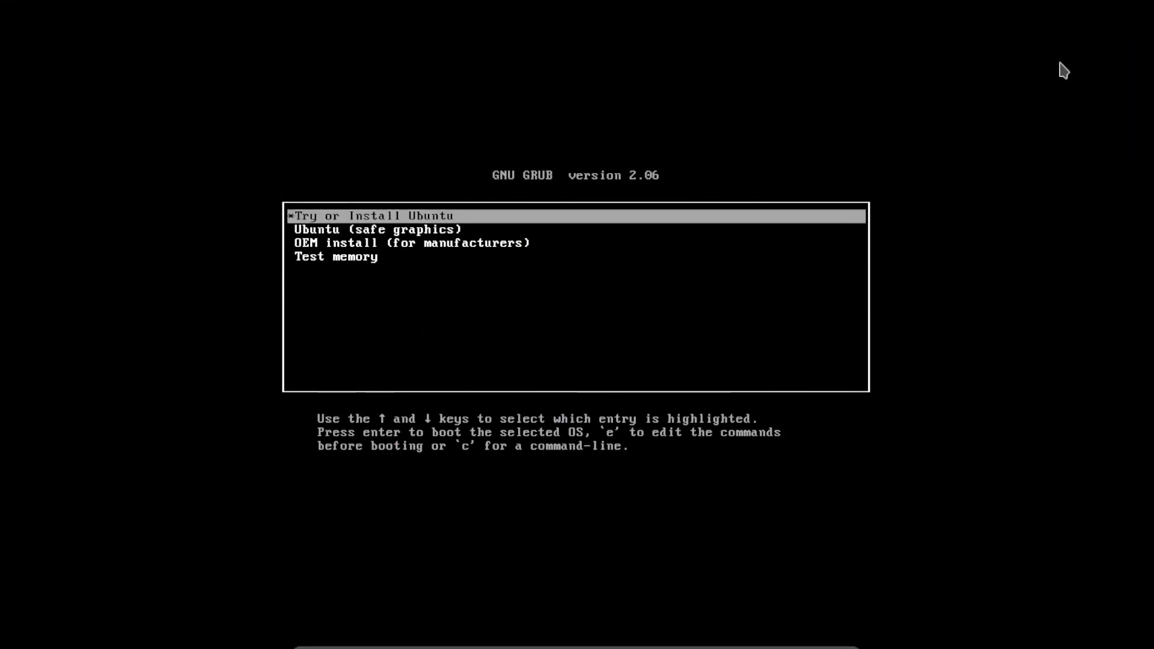
key("Return")
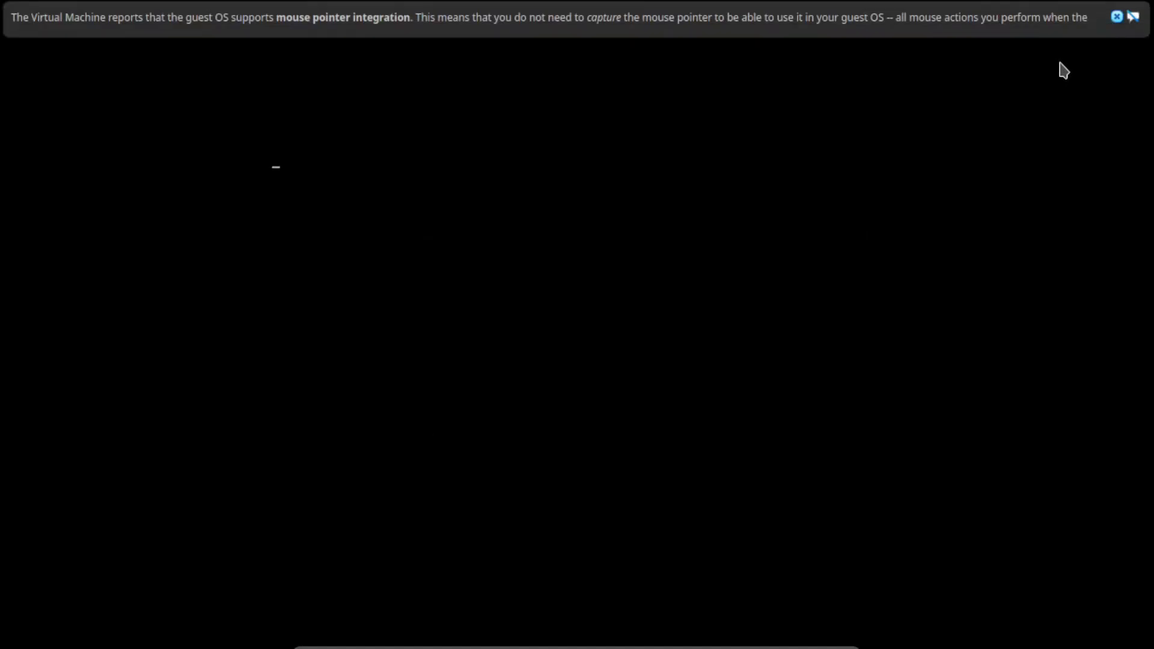
left_click(1117, 14)
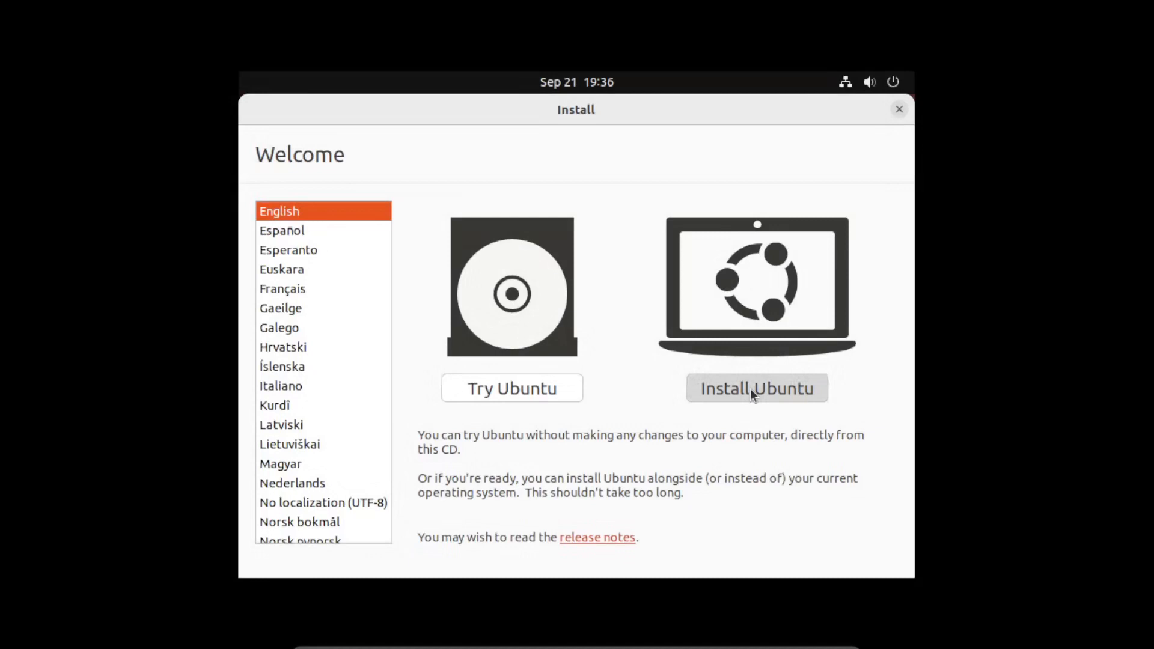
- Choose Install Ubuntu in English and keep the English (US) keyboard layout
left_click(751, 388)
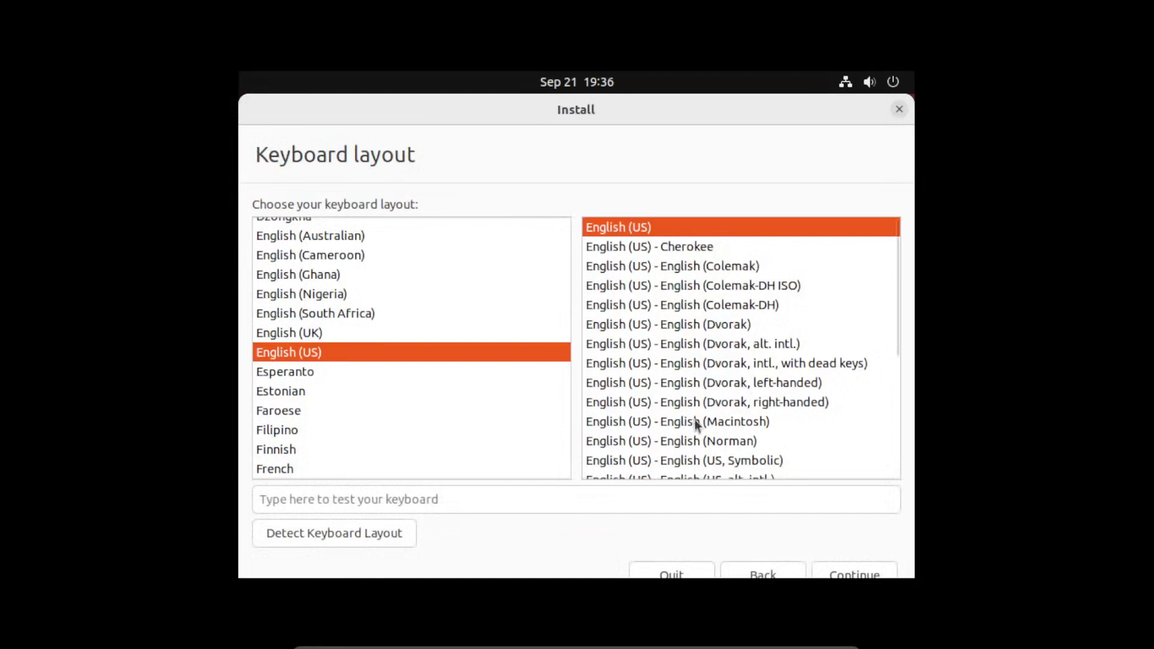
left_click(867, 571)
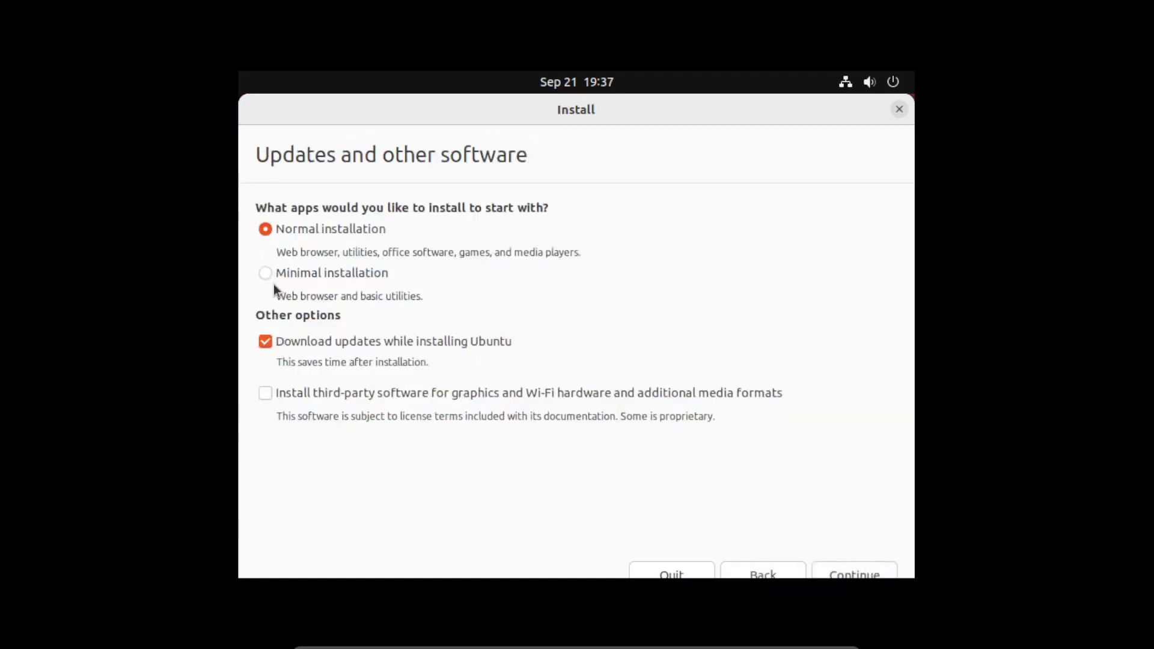
- Choose Minimal installation, include third-party graphics and Wi-Fi software, and continue
left_click(263, 274)
left_click(265, 394)
left_click(867, 573)
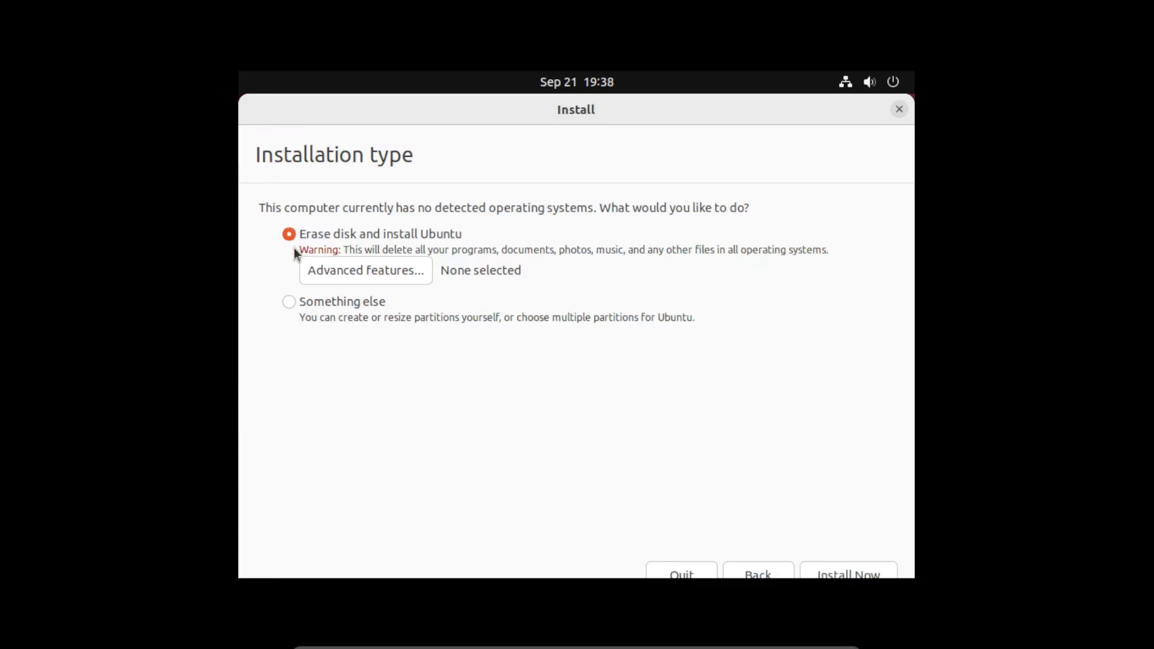
- In Advanced Features, try ZFS, then return to None and confirm with OK
left_click(387, 280)
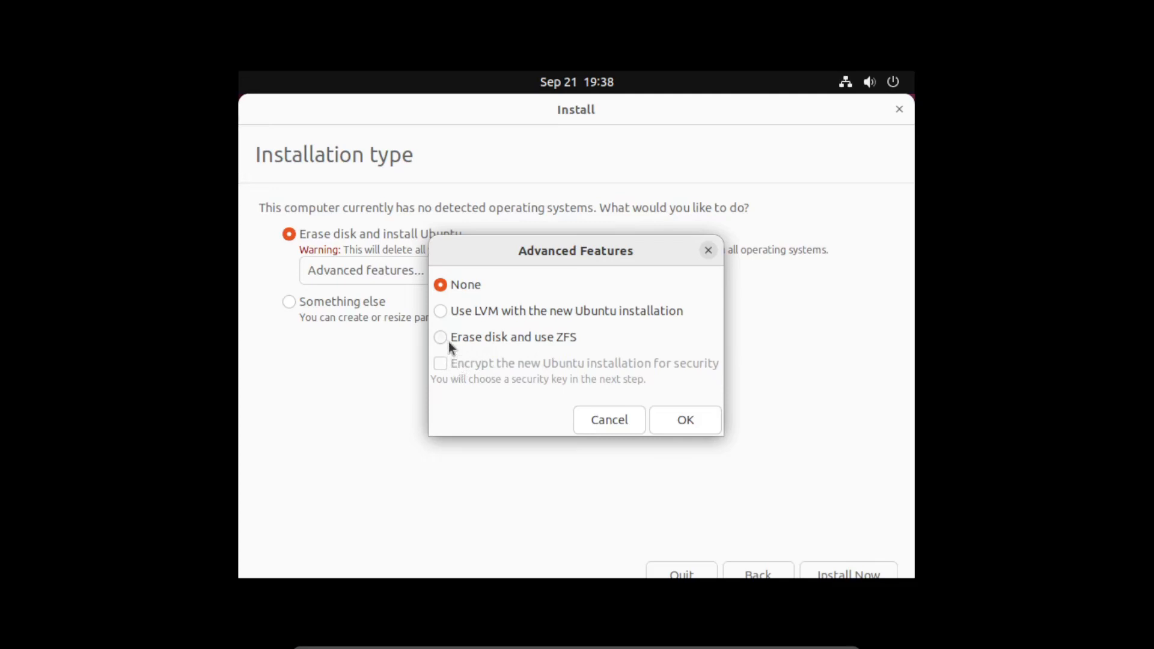
left_click(441, 311)
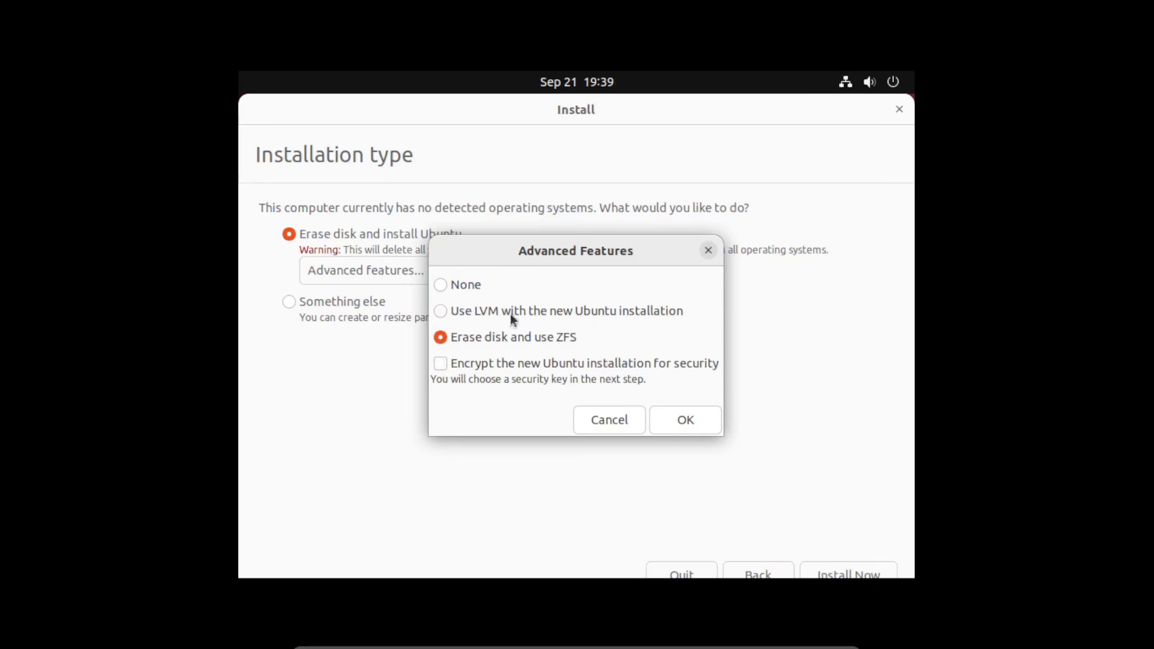
left_click(441, 285)
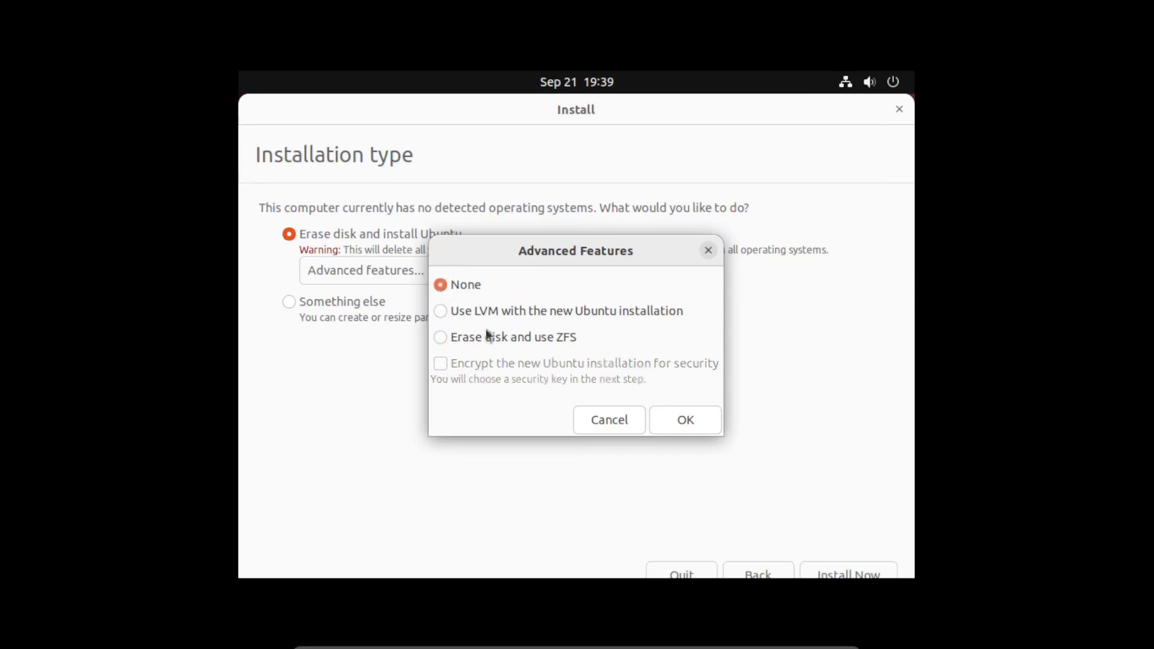
left_click(689, 427)
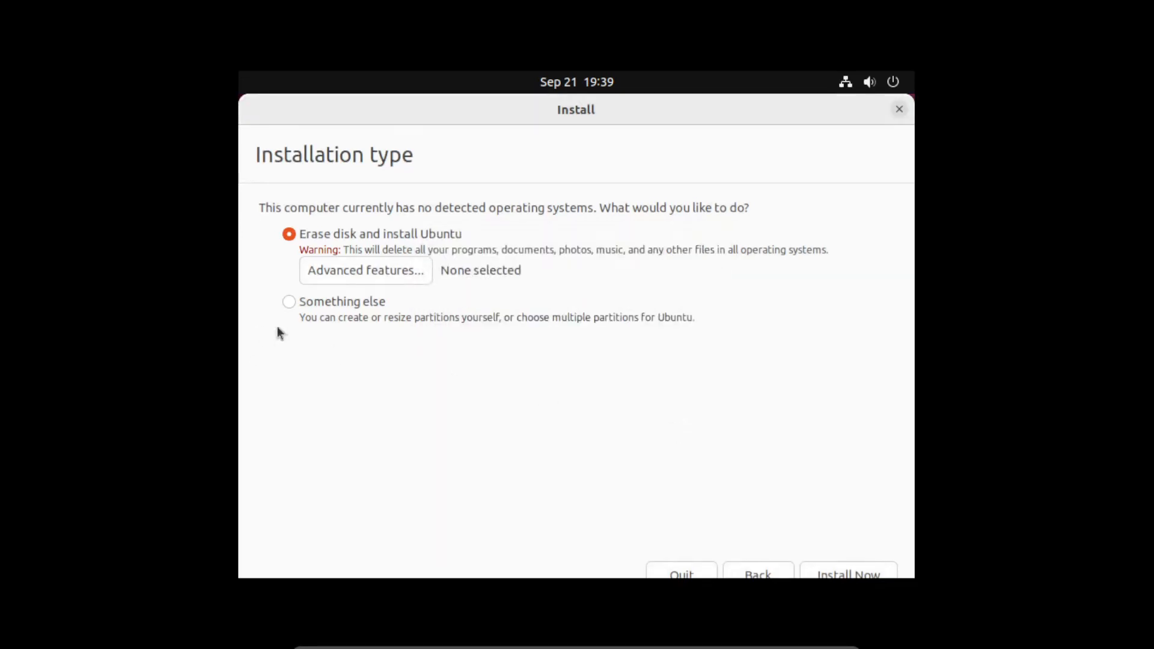
left_click(288, 301)
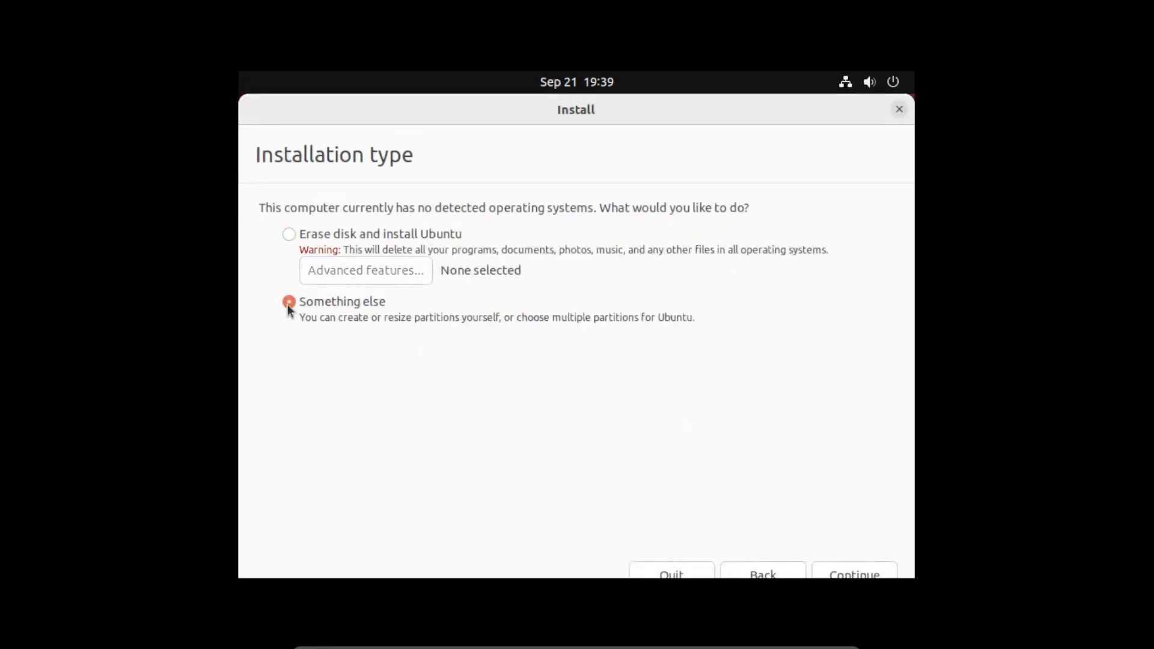
left_click(851, 571)
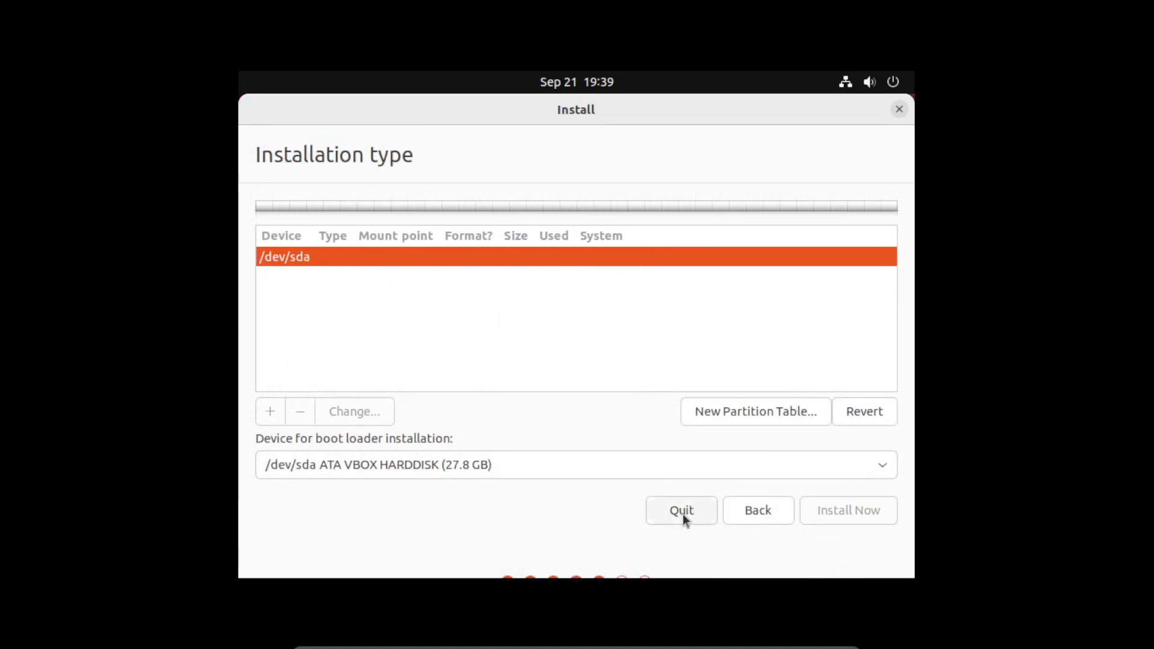
left_click(771, 514)
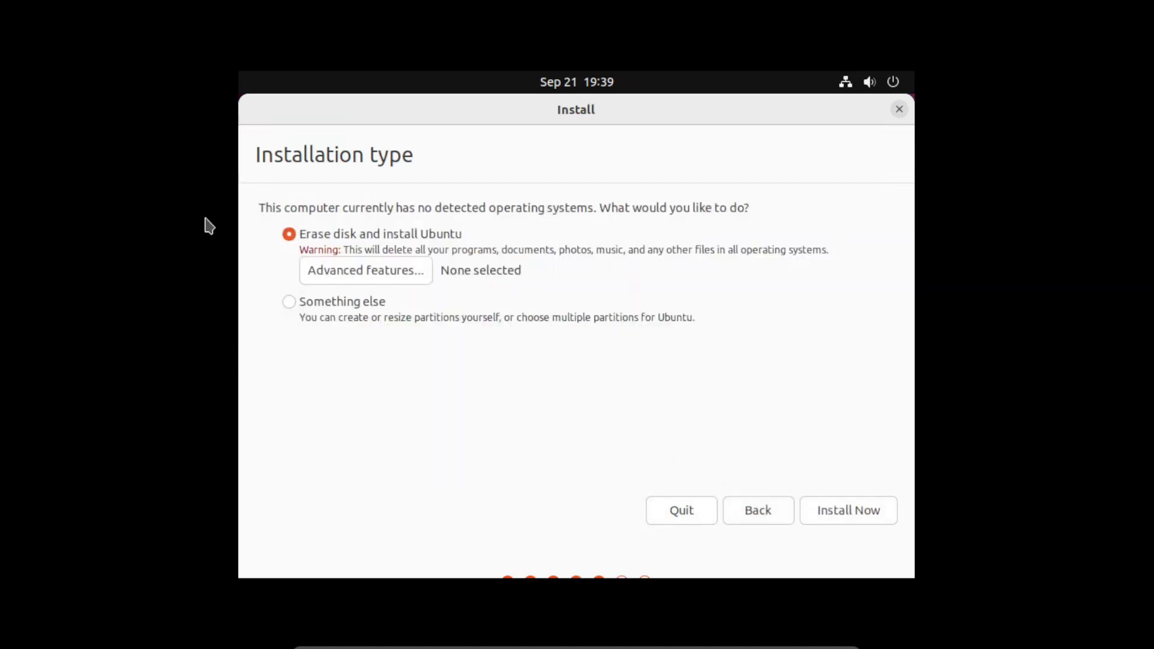
- Begin the install and accept writing the partition changes to disk
left_click(845, 512)
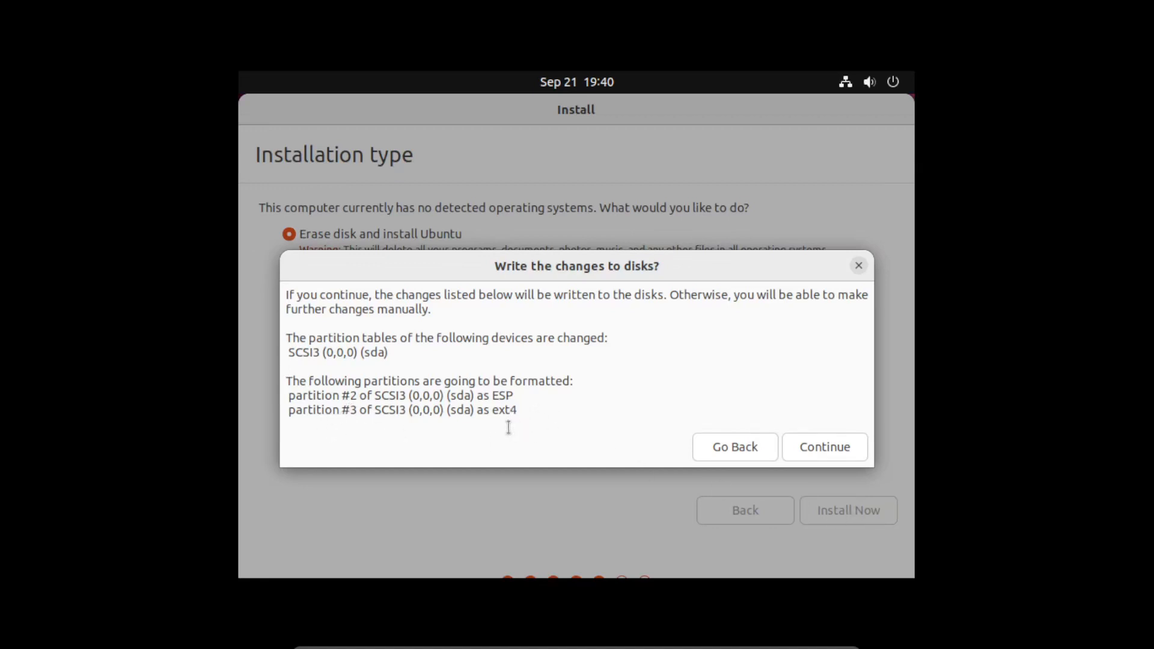
left_click(836, 450)
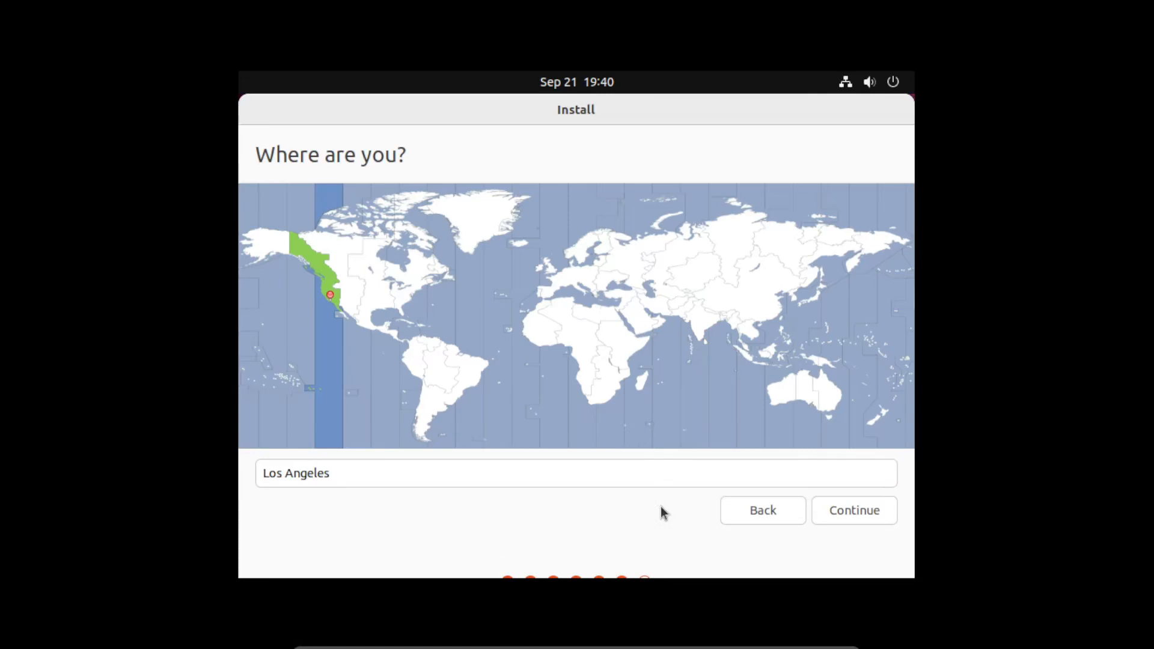
- Keep Los Angeles as the location and continue to the account page
left_click(864, 510)
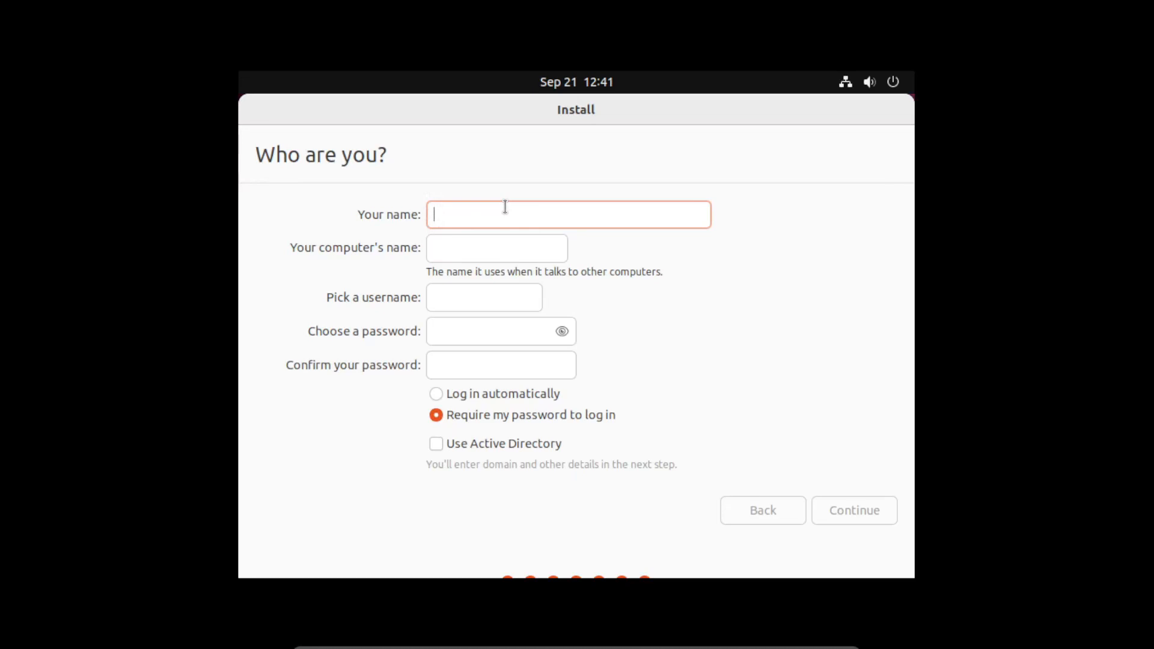
- Create the 'ubuntu' account with a confirmed password and continue the installation
type("ubuntu")
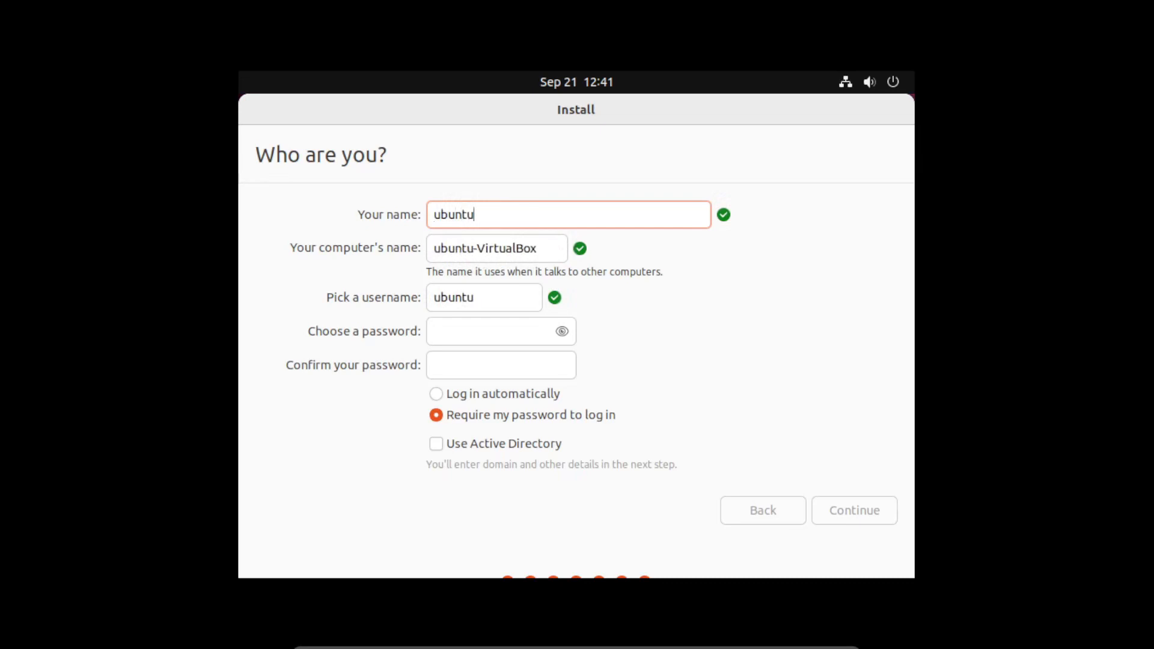
key("Tab")
key("Tab")
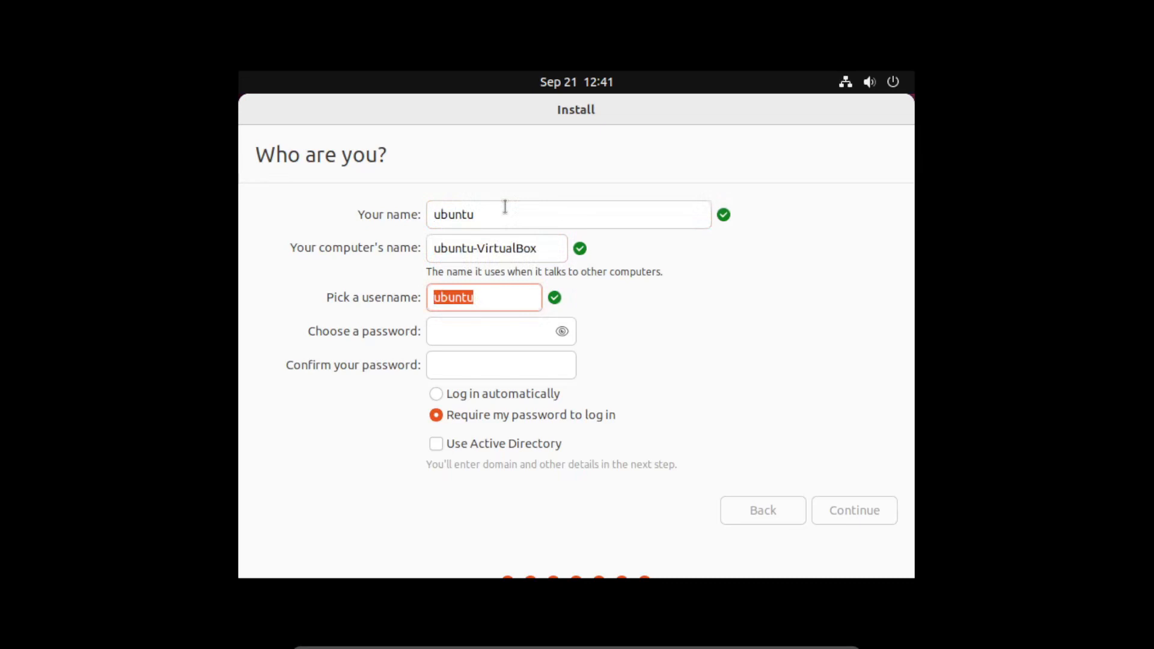
key("Tab")
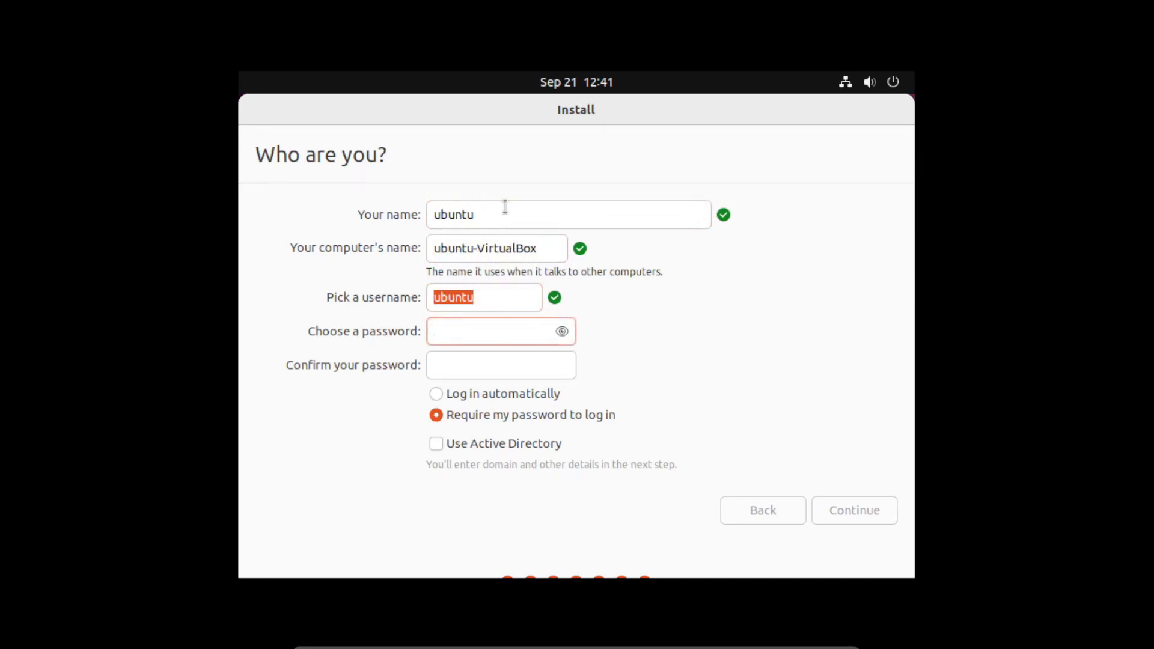
type("123")
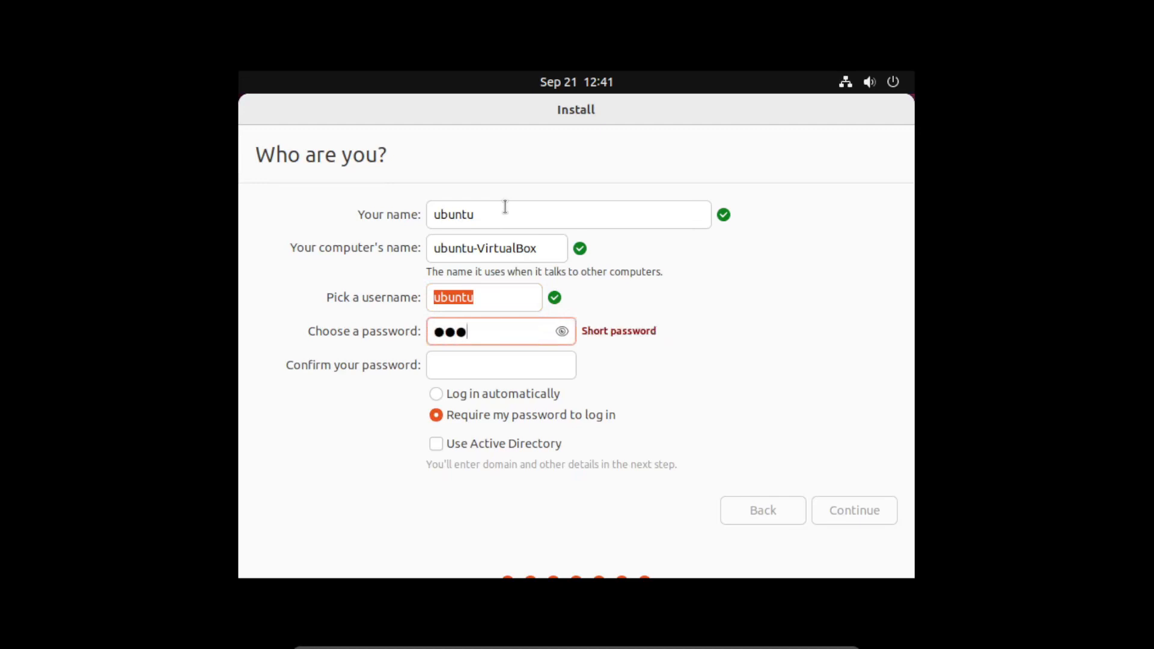
key("Tab")
type("123")
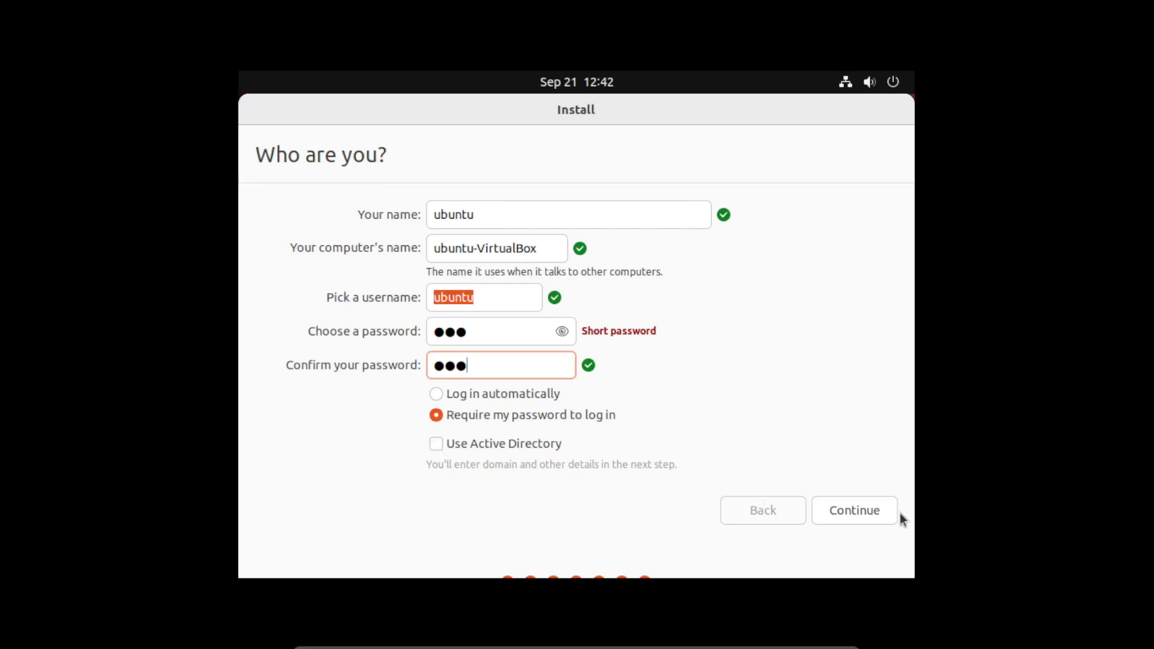
left_click(869, 510)
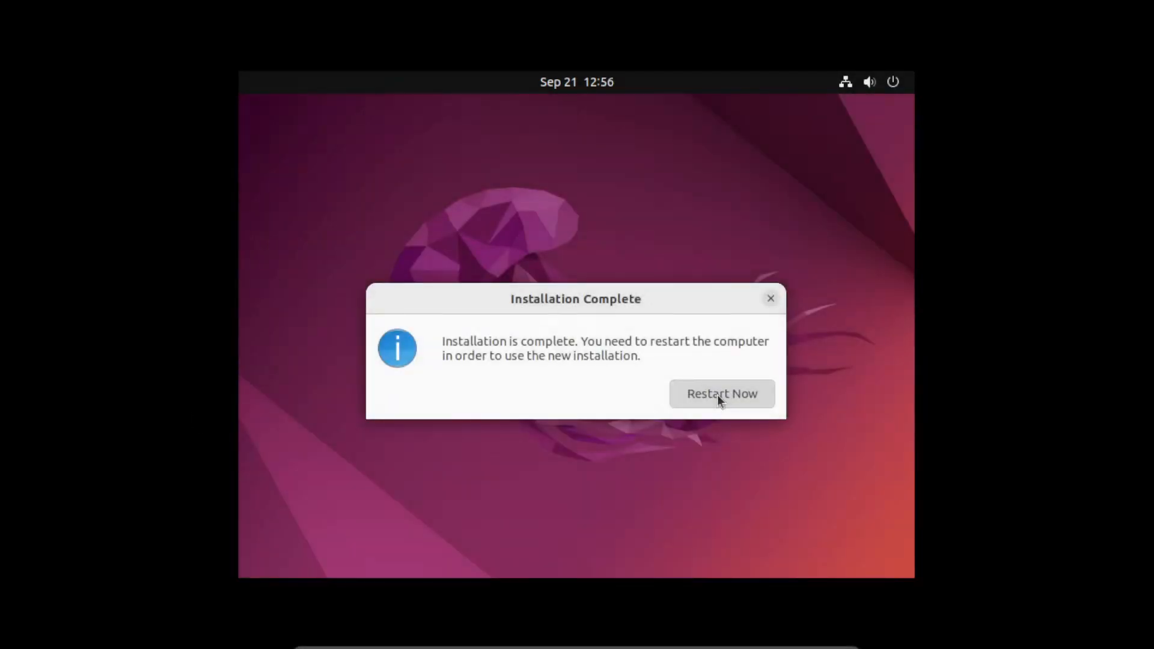
- Restart the VM into the newly installed Ubuntu once installation completes
left_click(718, 396)
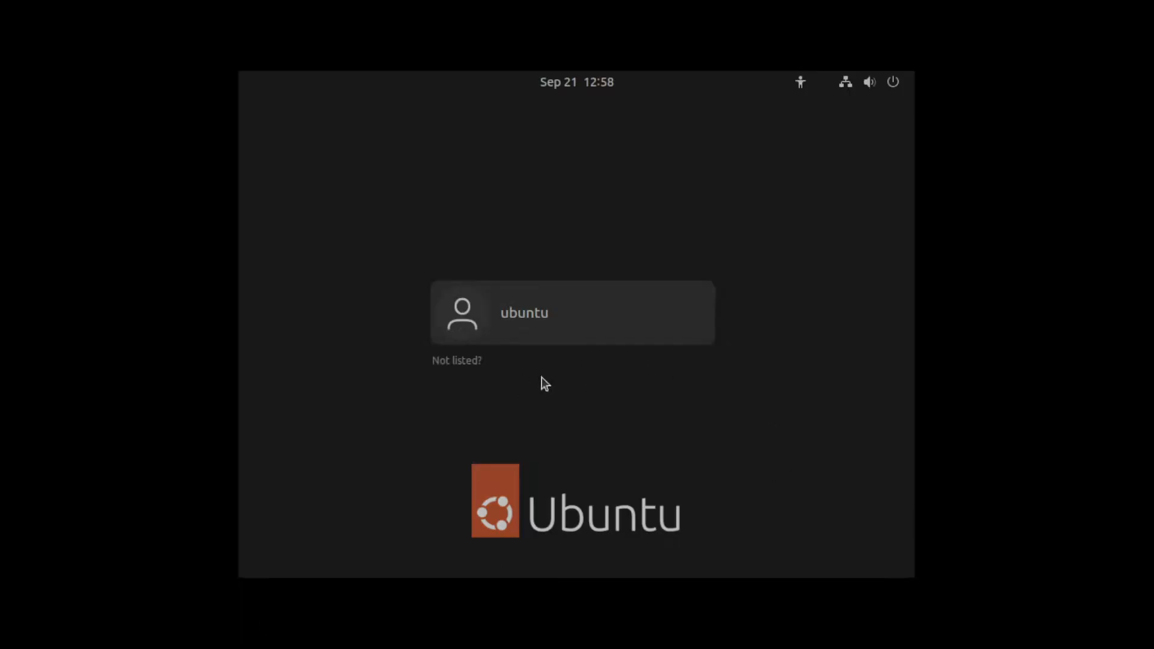
- Select the ubuntu user, enter its password and pick the Ubuntu on Xorg session
left_click(548, 314)
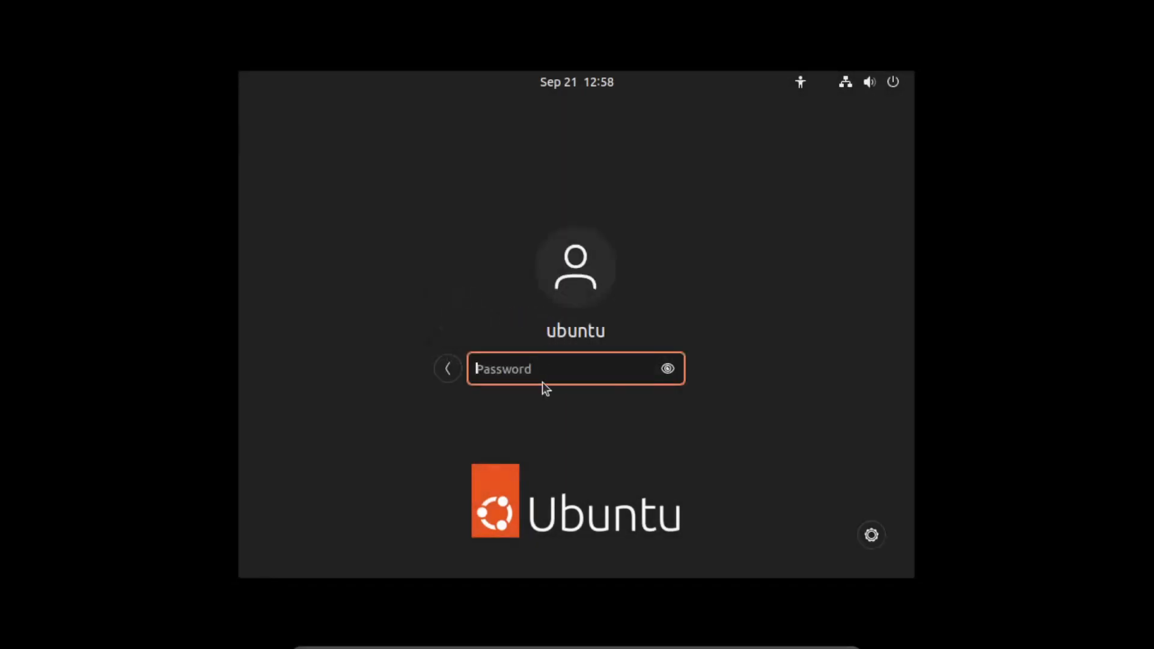
type("•••")
left_click(876, 536)
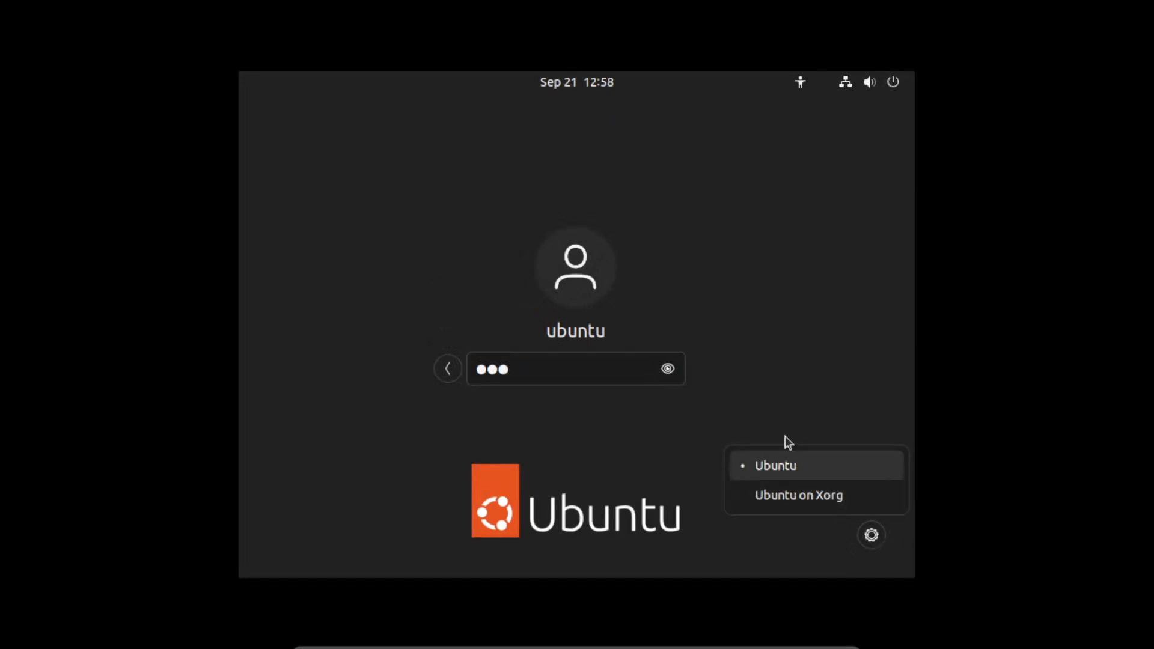
left_click(791, 499)
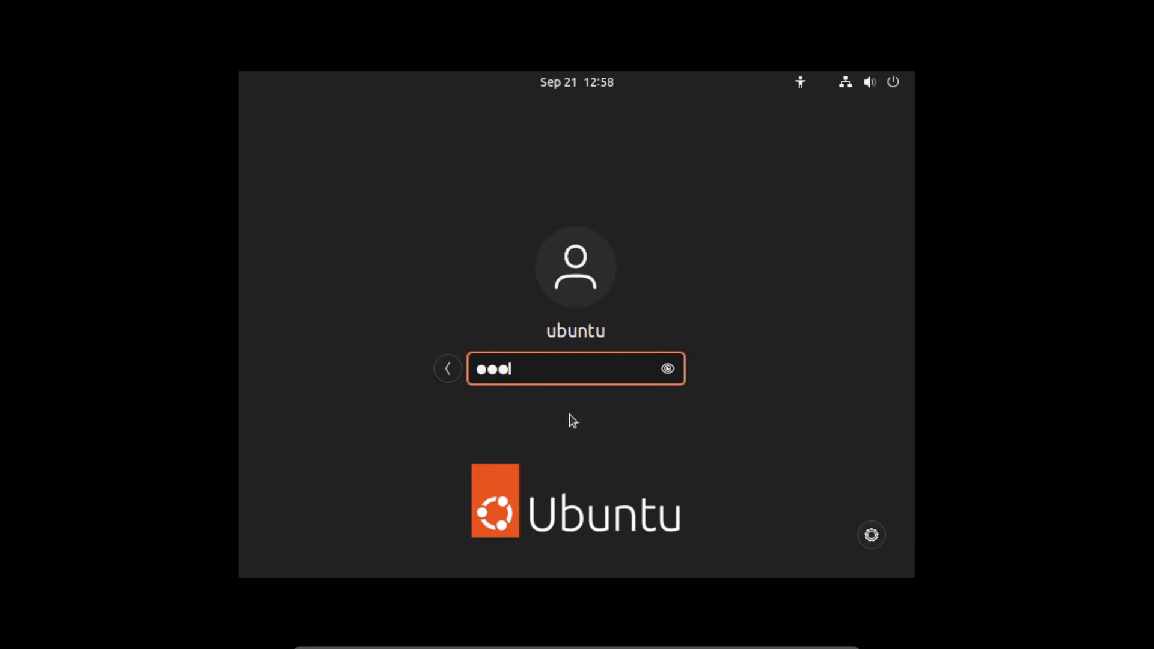
- Log in, then search 'disp' from the overview to open Settings > Displays
key("Return")
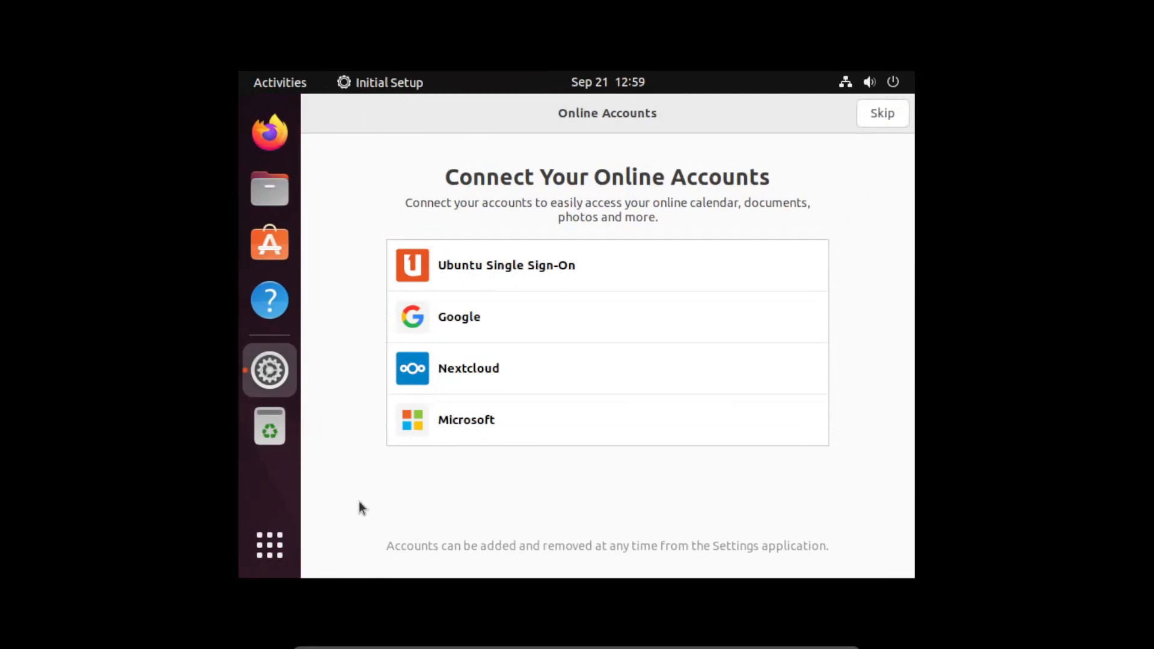
key("super")
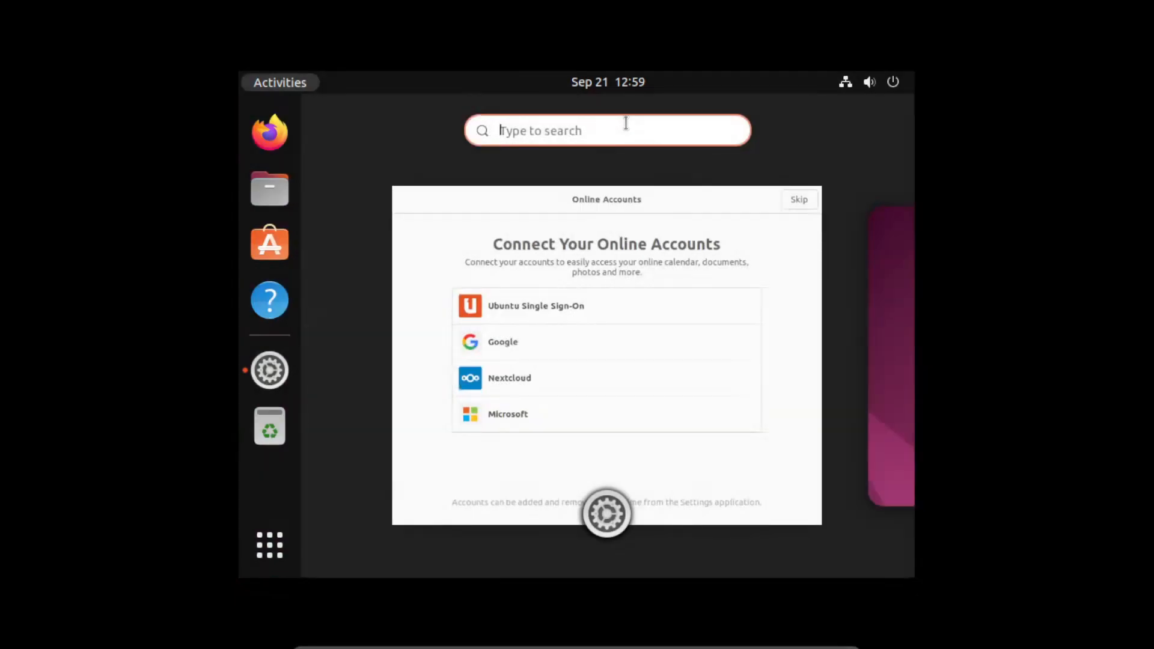
type("dis")
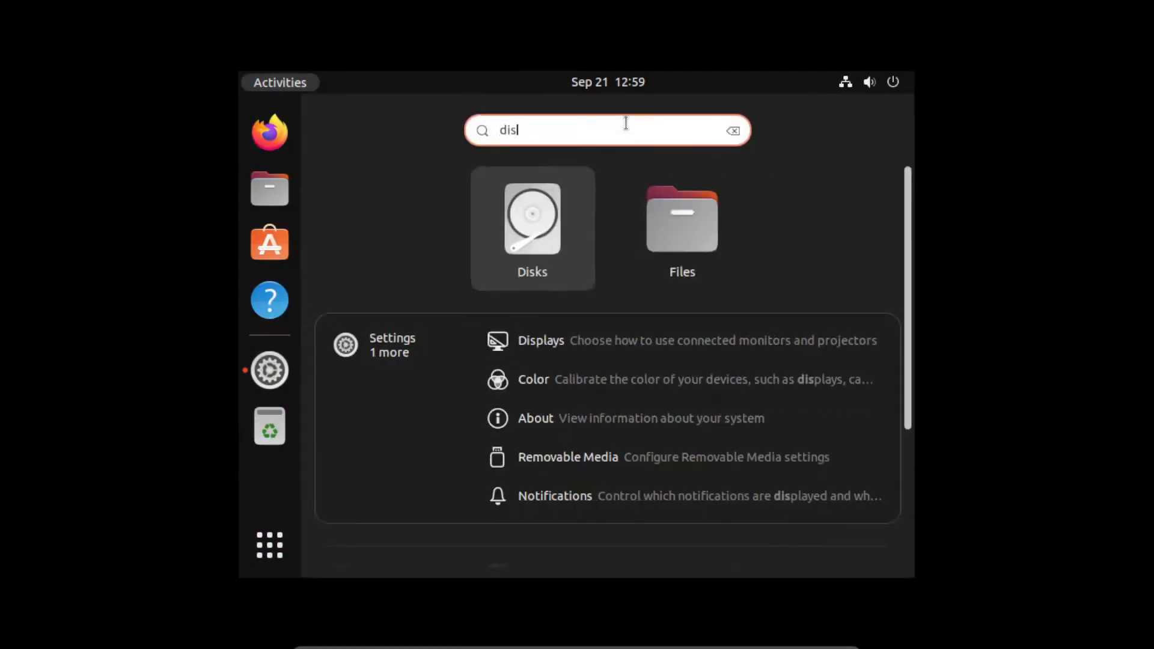
type("p")
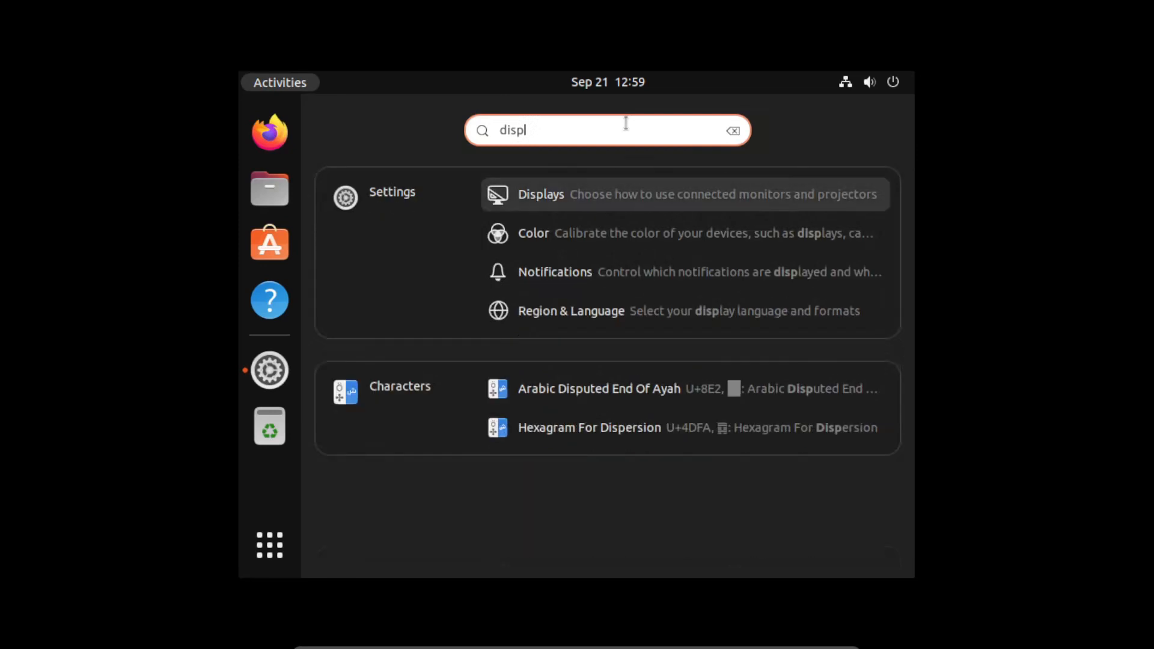
key("Return")
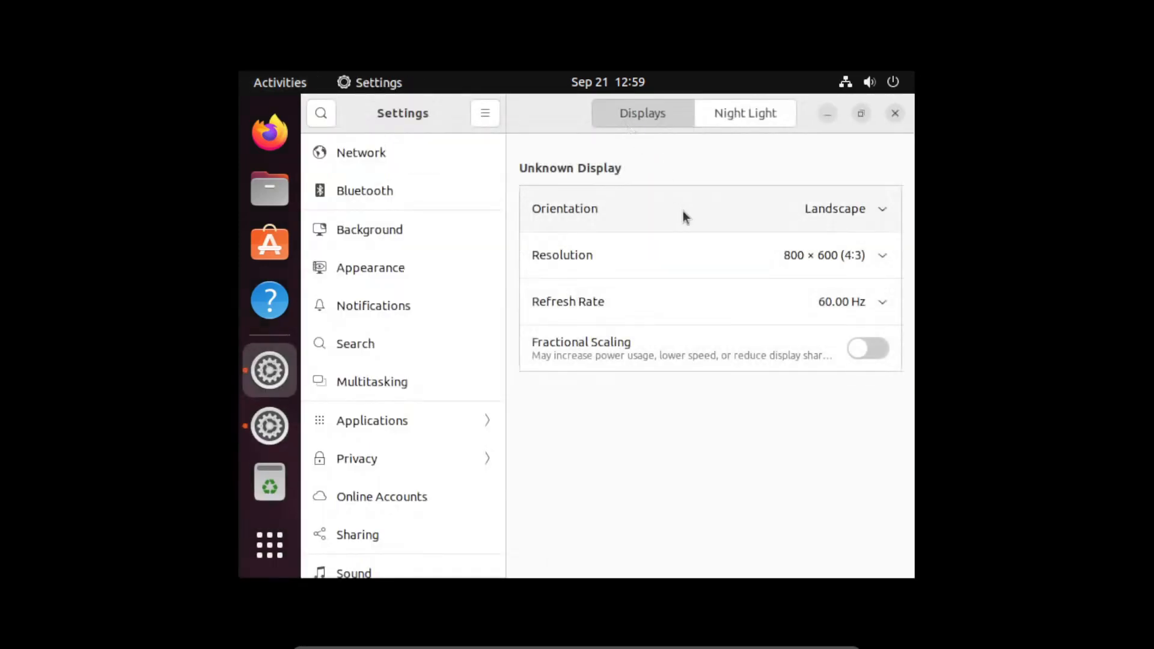
- Set the guest resolution to 1360 × 768 (16:9), apply it and keep the changes
left_click(883, 260)
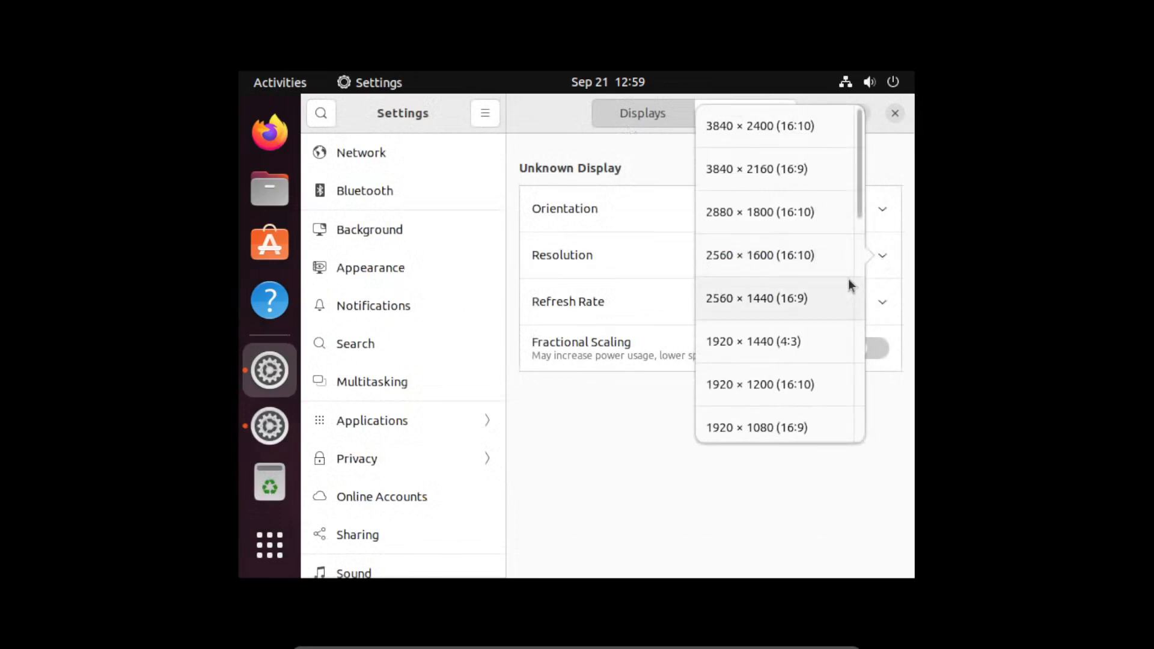
scroll(768, 351, "down", 3)
scroll(768, 355, "down", 6)
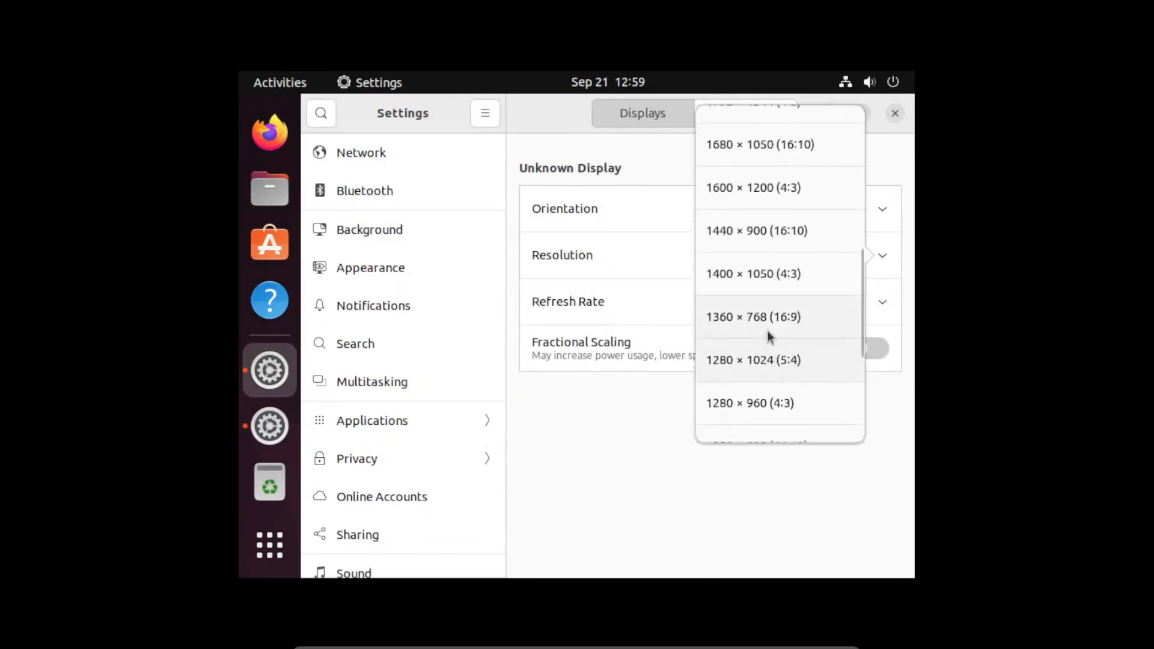
left_click(766, 323)
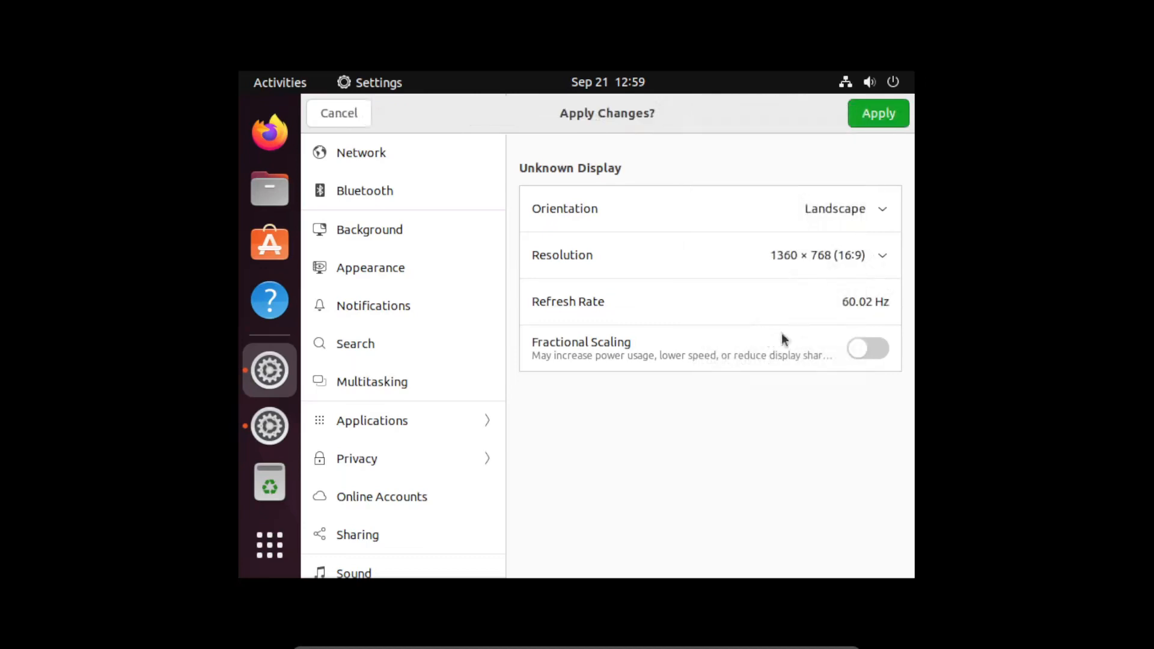
left_click(876, 116)
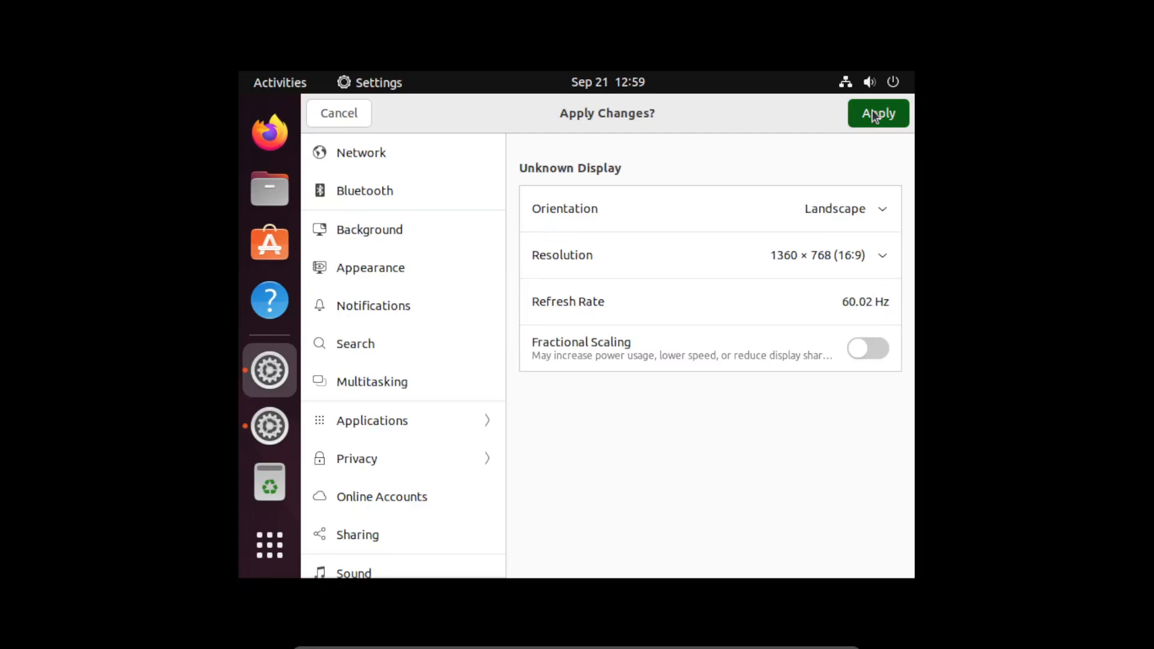
left_click(874, 115)
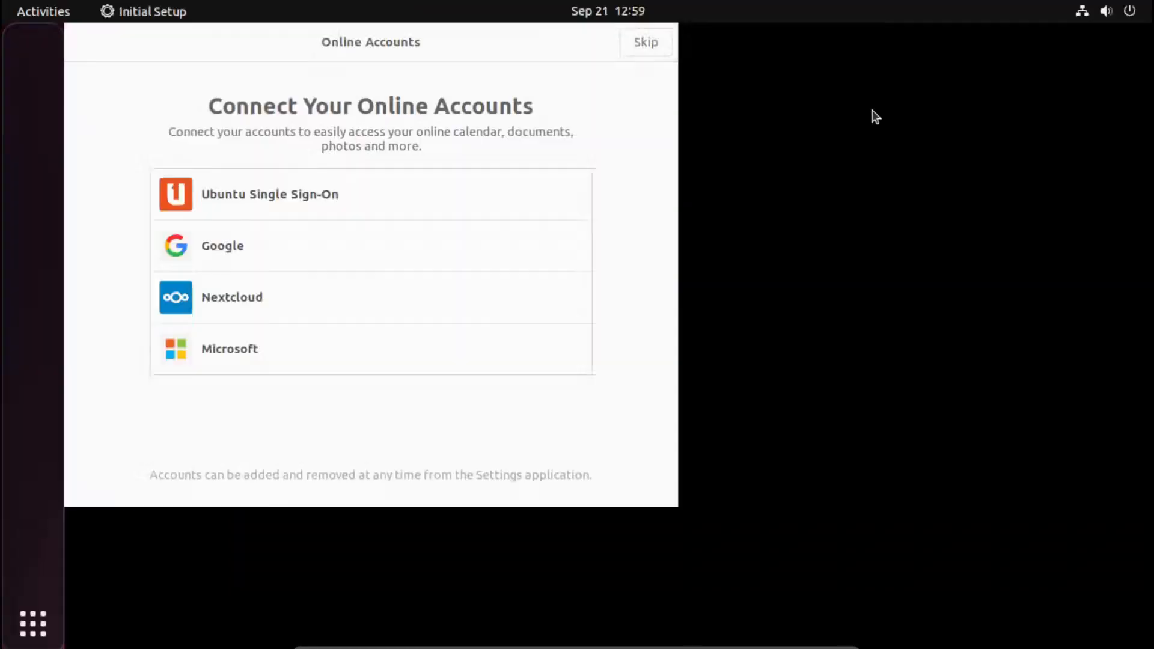
left_click(648, 379)
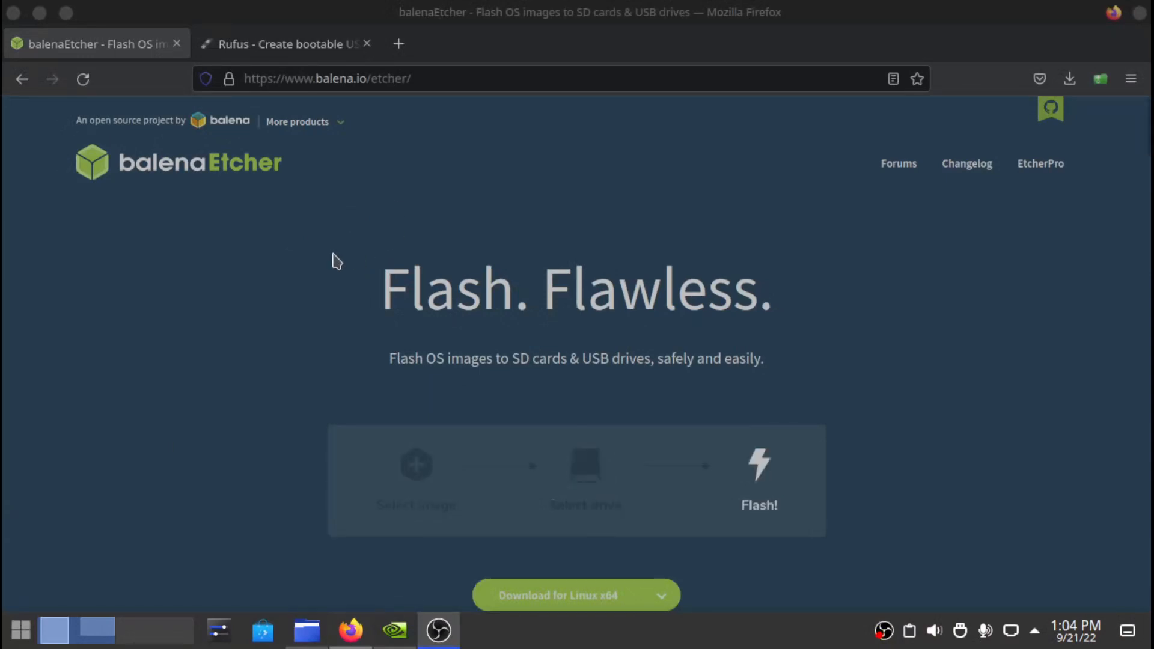
- Review Etcher's download version list on the balenaEtcher page, then close it
scroll(336, 260, "down", 2)
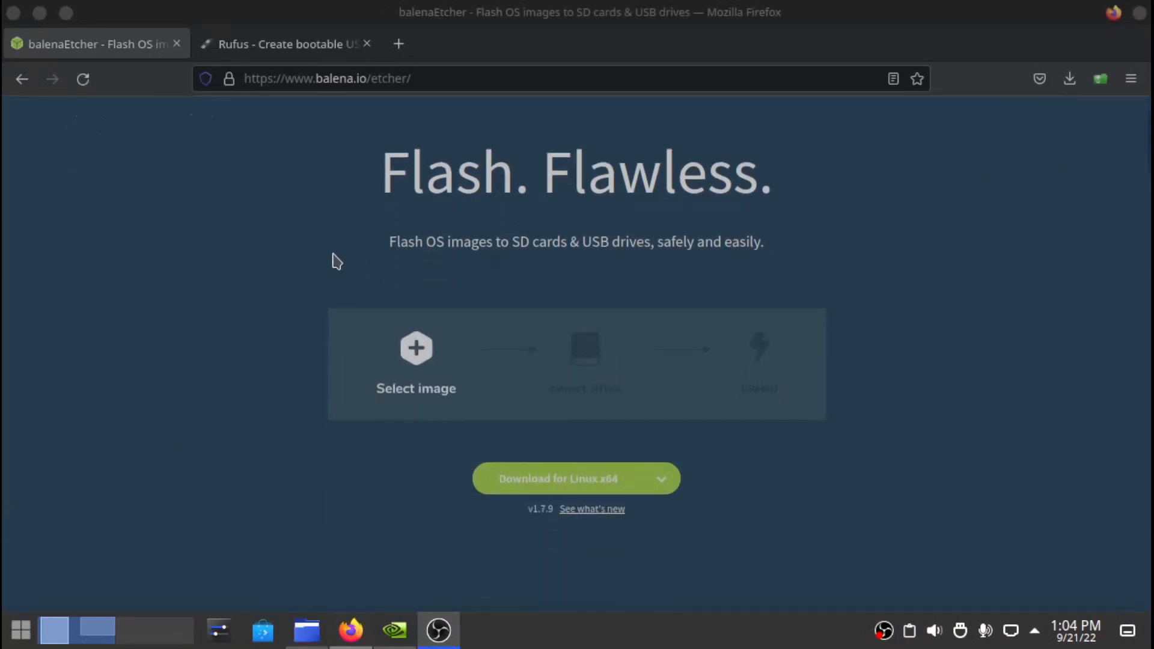
left_click(658, 480)
scroll(866, 499, "down", 2)
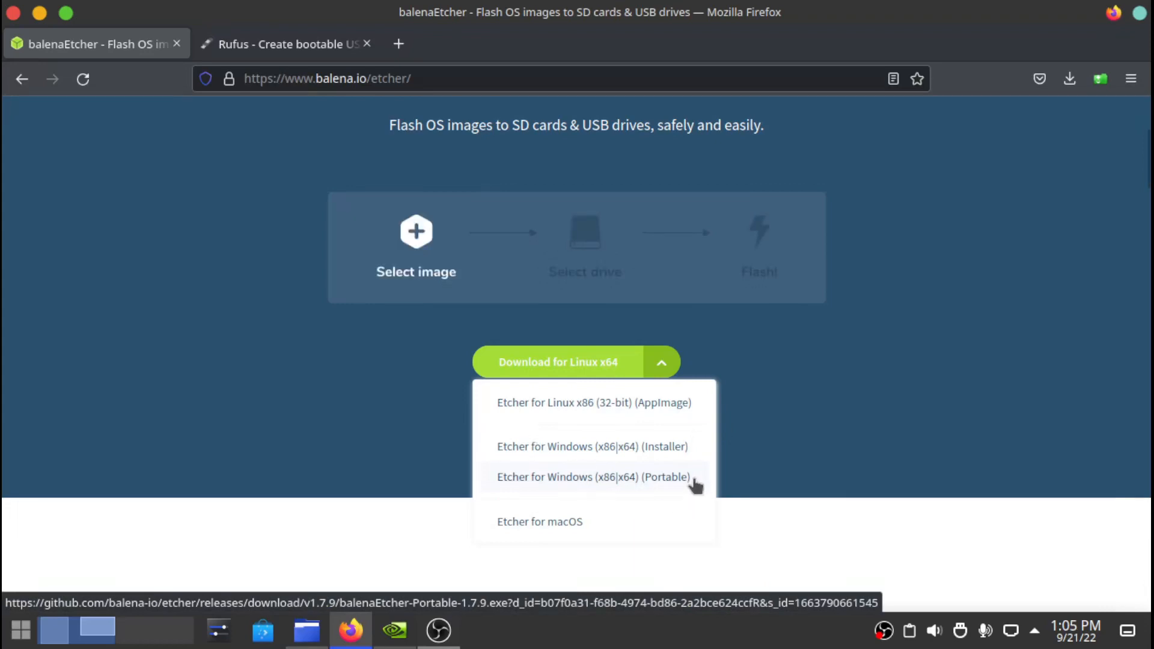
left_click(799, 404)
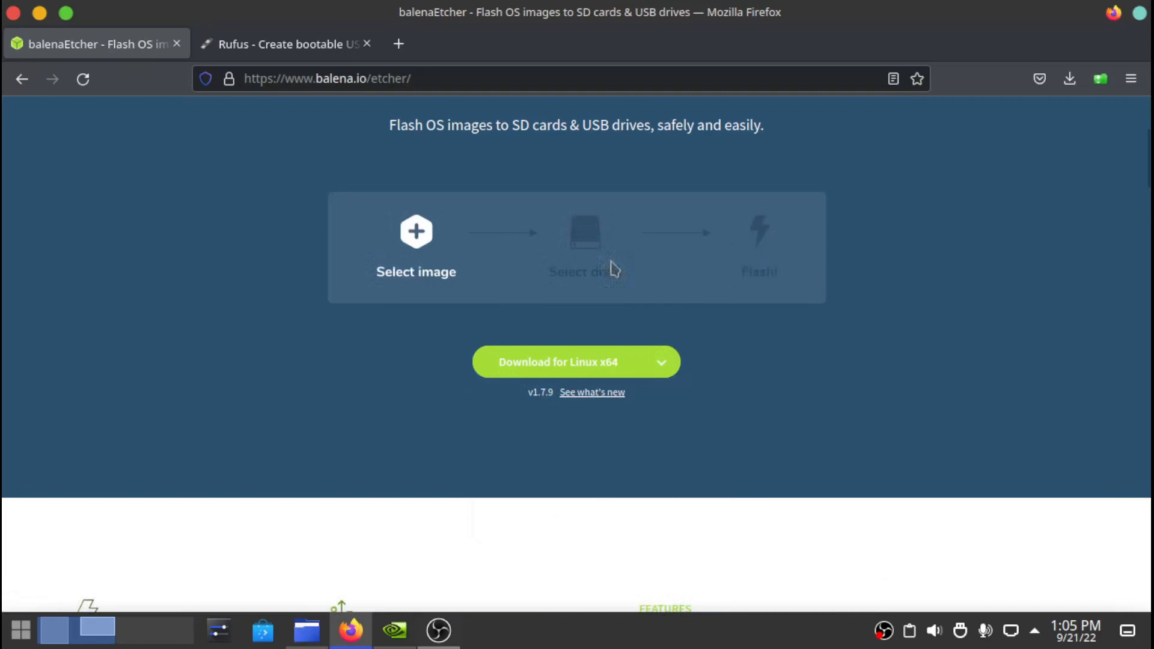
- Look over the Rufus page, then open a new blank browser tab
left_click(277, 45)
scroll(541, 316, "down", 4)
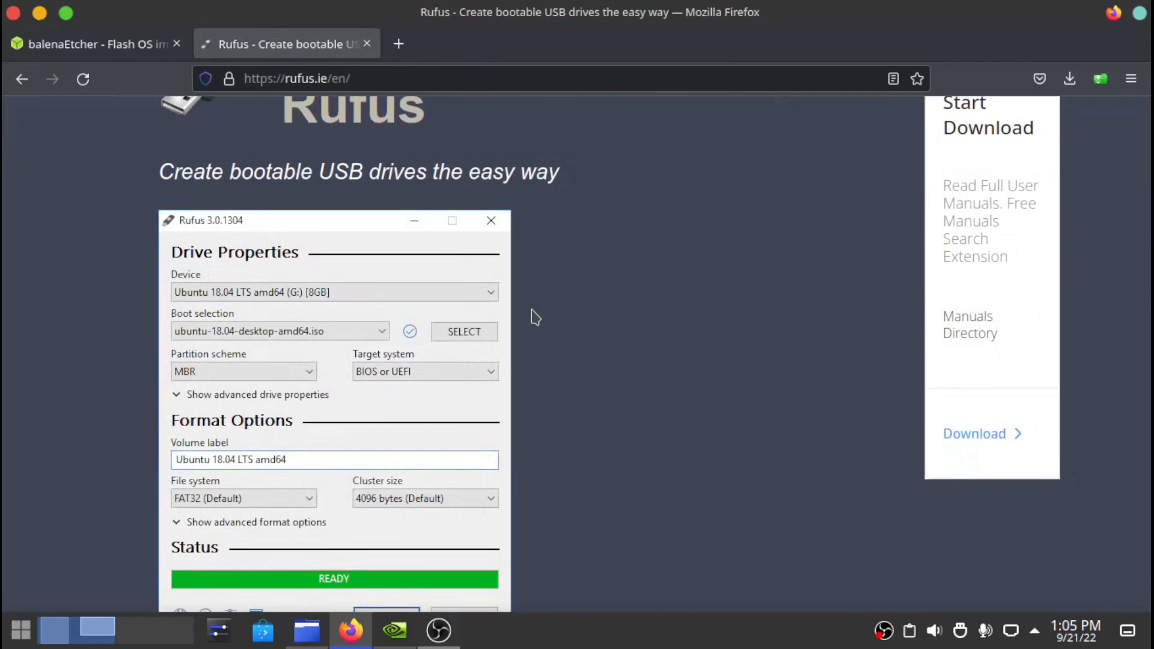
scroll(533, 317, "up", 4)
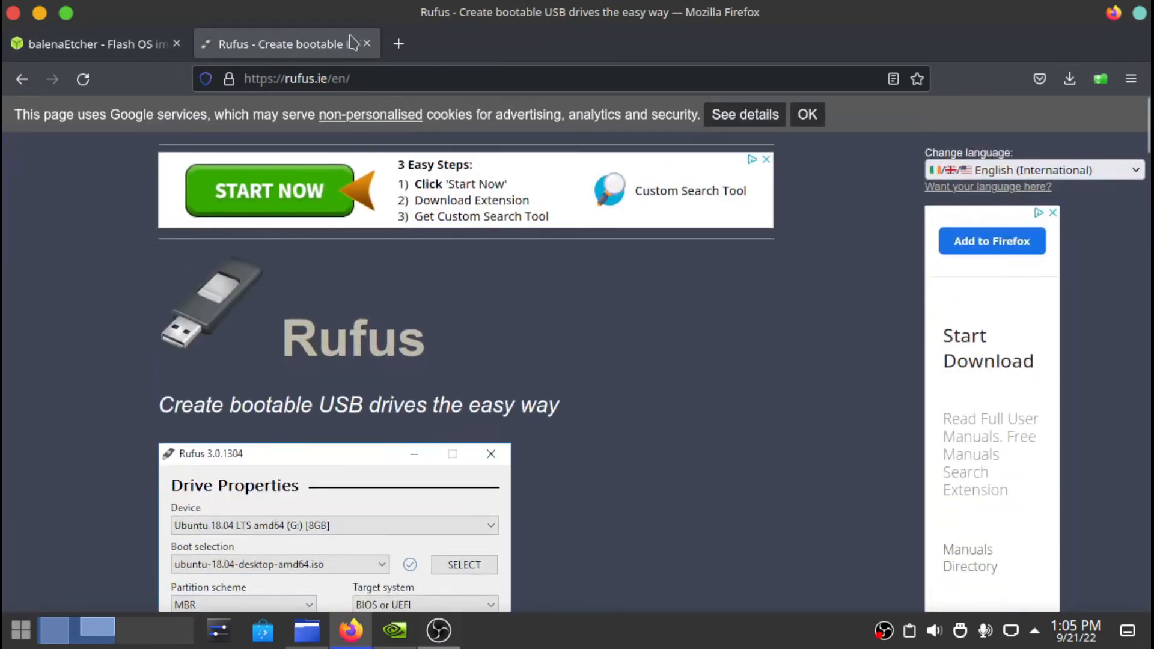
left_click(398, 44)
- Run a Google search for 'rufus' on the new tab
left_click(418, 272)
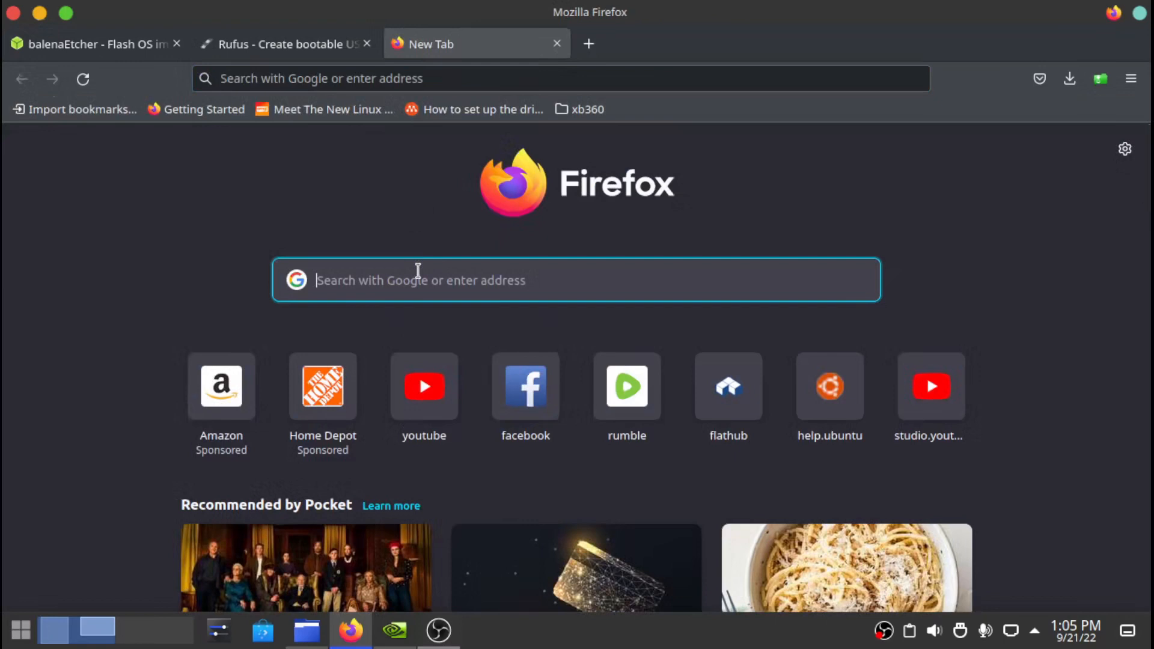
type("rufus")
key("Return")
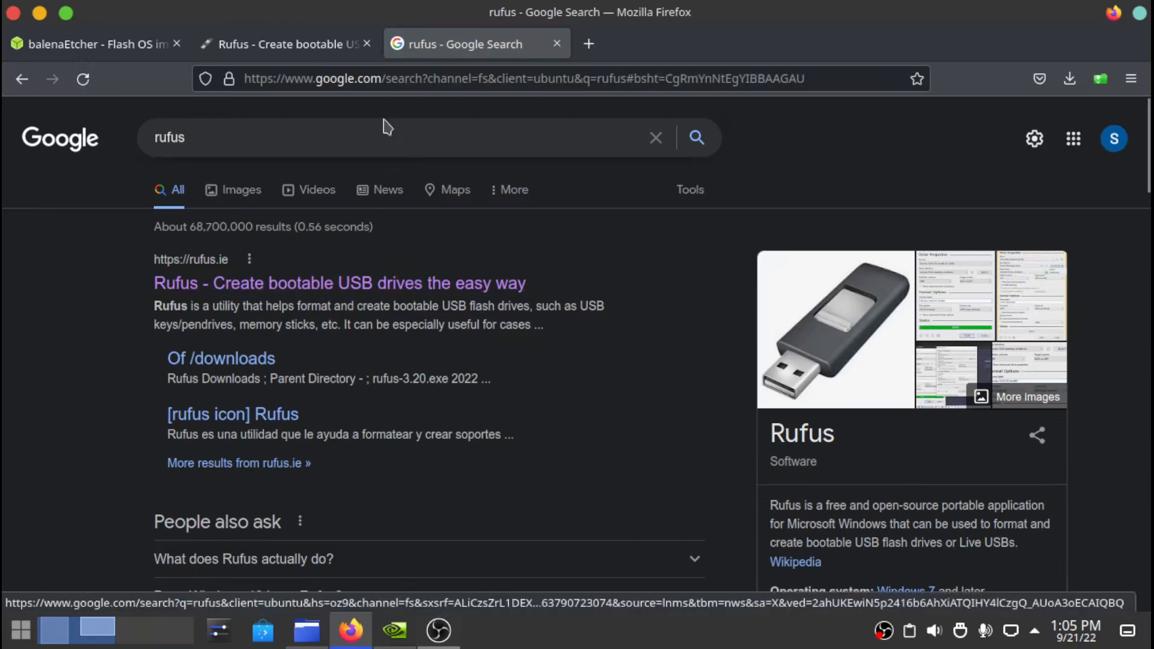
- Replace the query with the 'balena etcher' suggestion and open the official balena.io result
left_click(378, 139)
key("BackSpace")
key("BackSpace")
key("BackSpace")
key("BackSpace")
key("BackSpace")
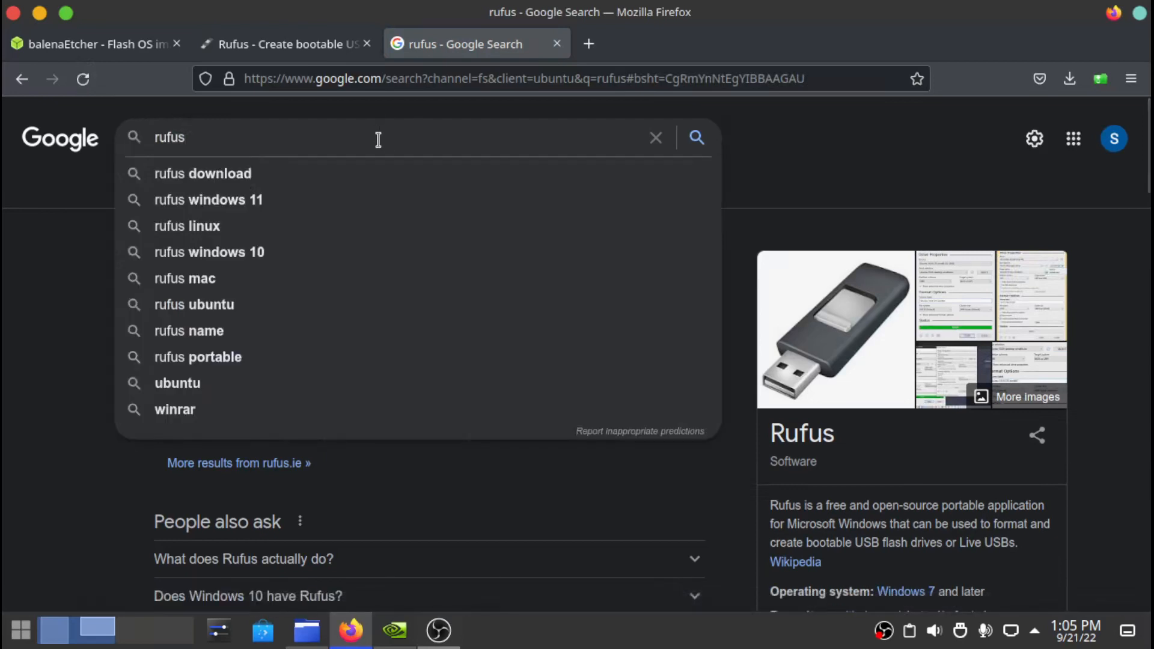
type("b")
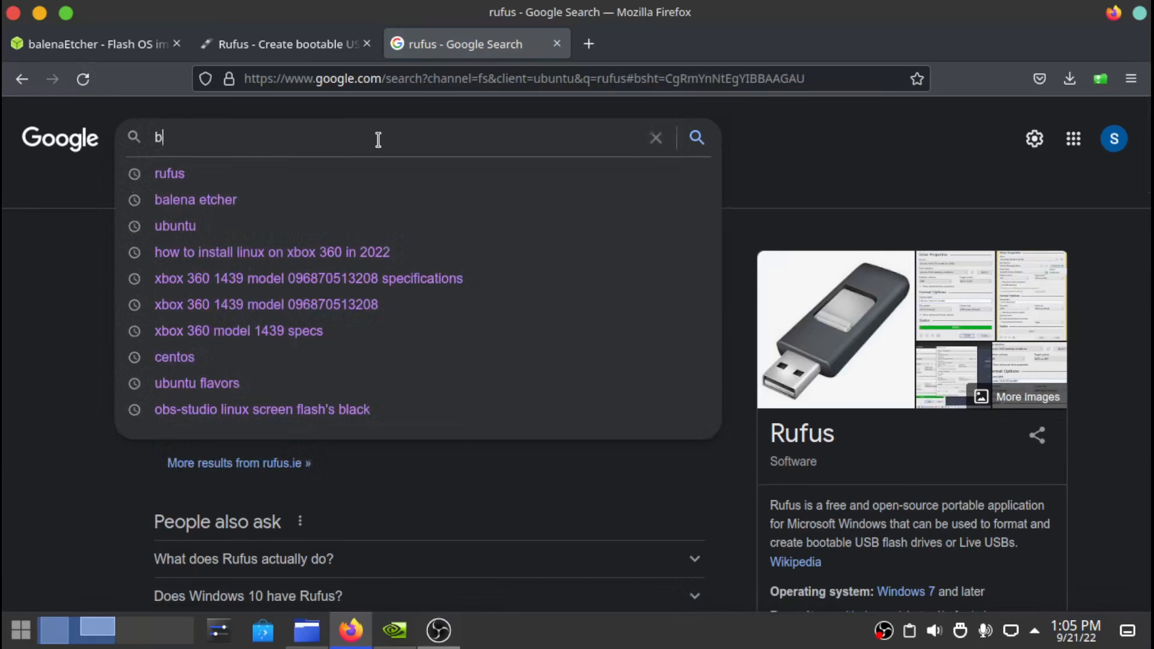
type("e")
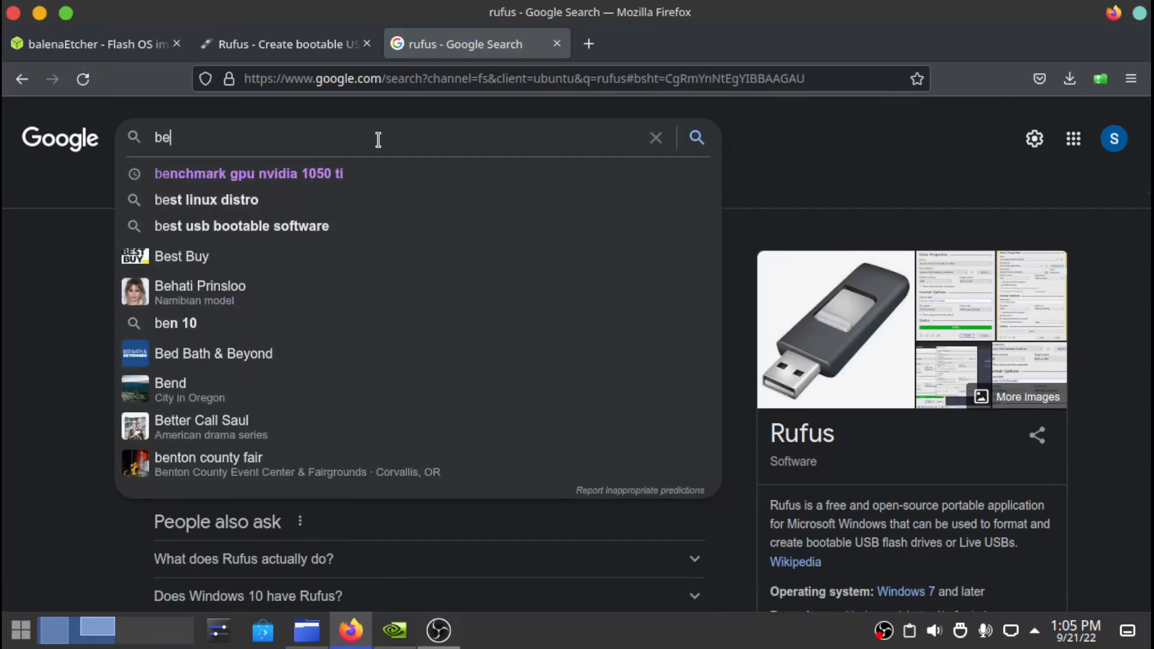
type("l")
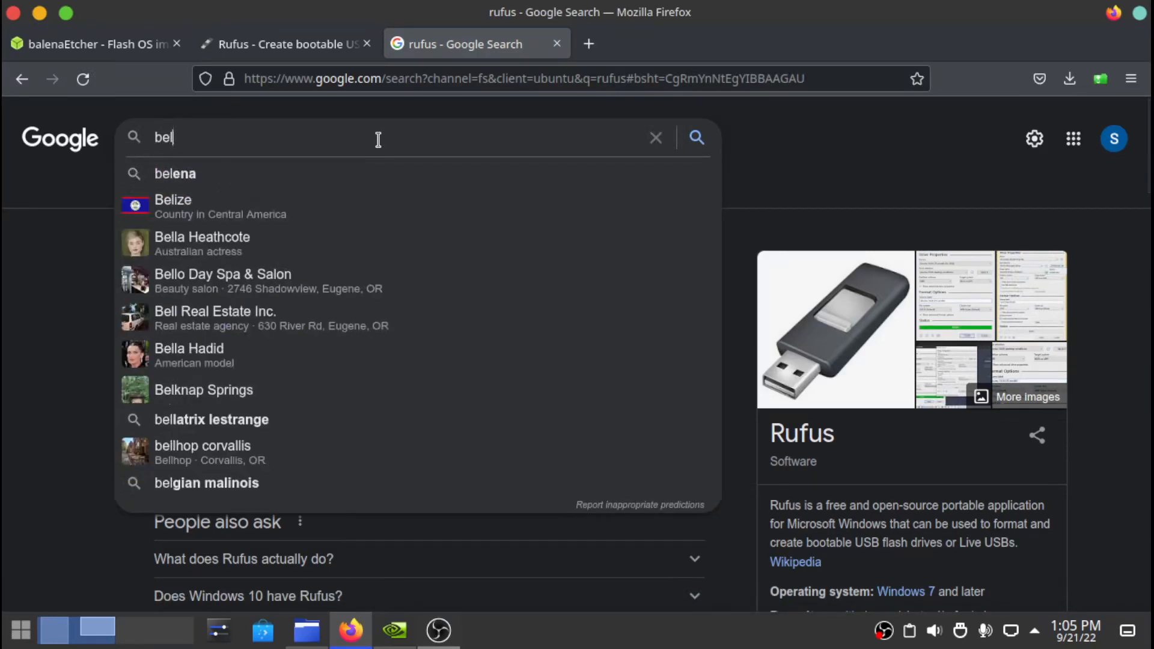
type("ana")
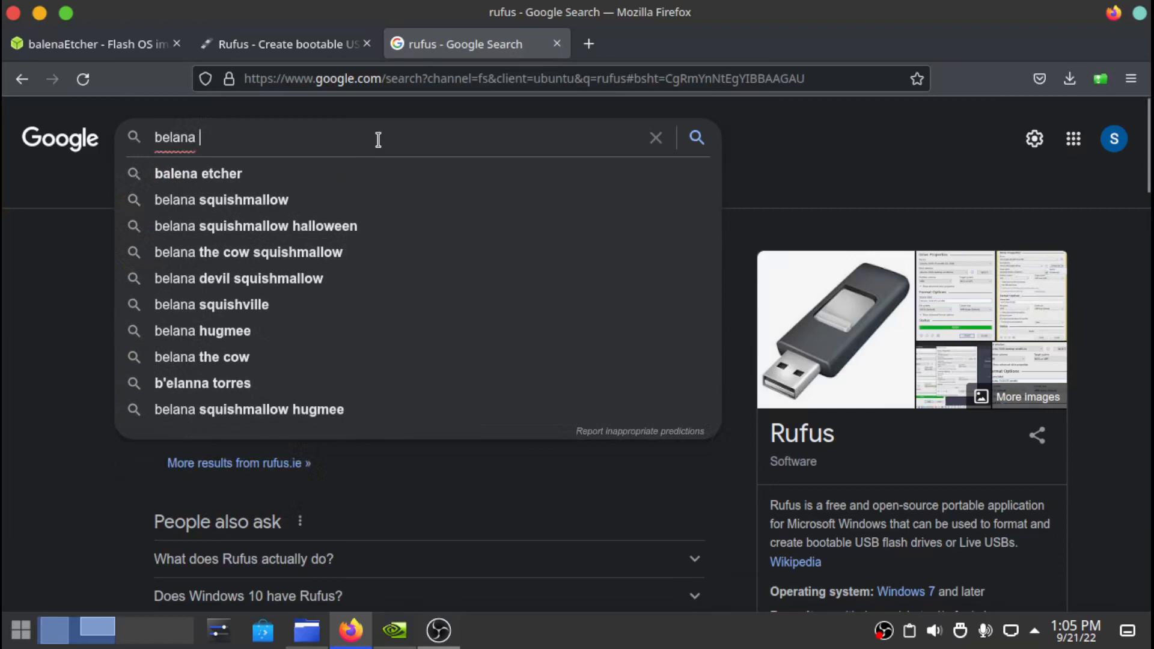
key("Down")
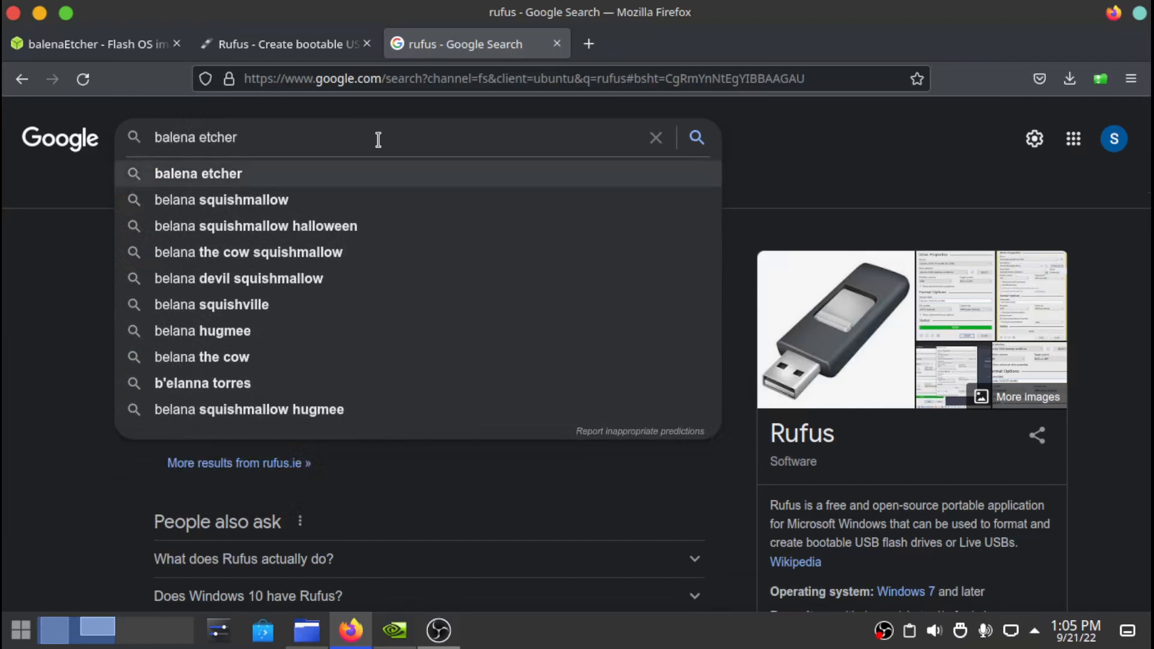
key("Return")
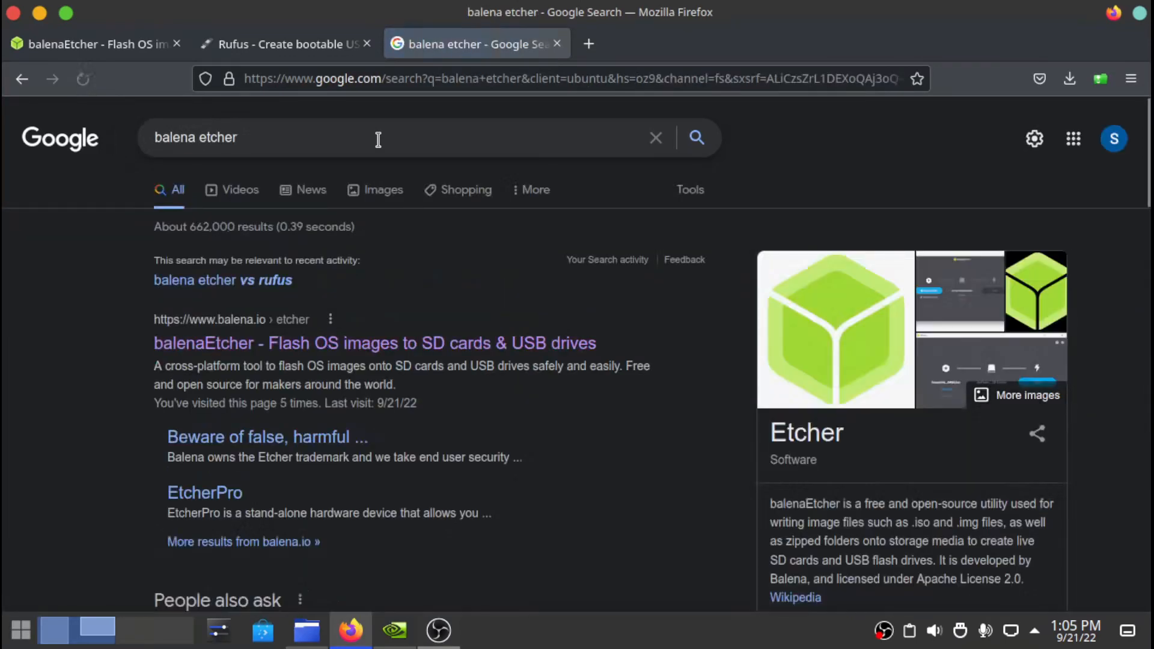
left_click(328, 344)
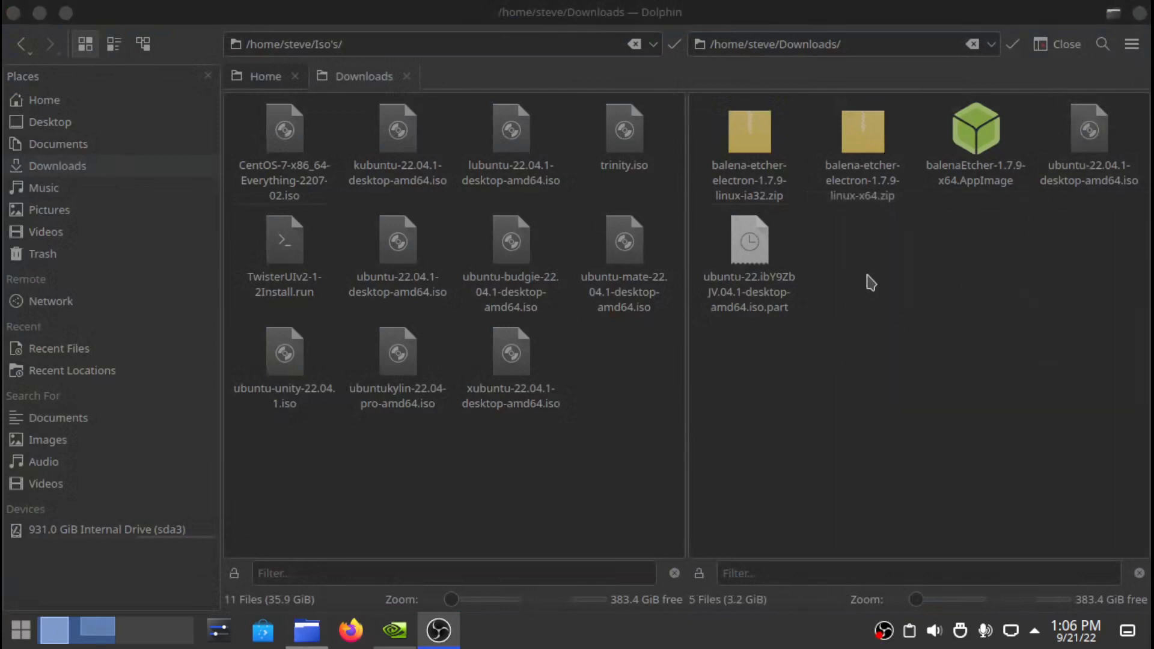
- Launch Konsole from the application launcher and drag its window fully into view
mouse_move(976, 142)
left_click(23, 632)
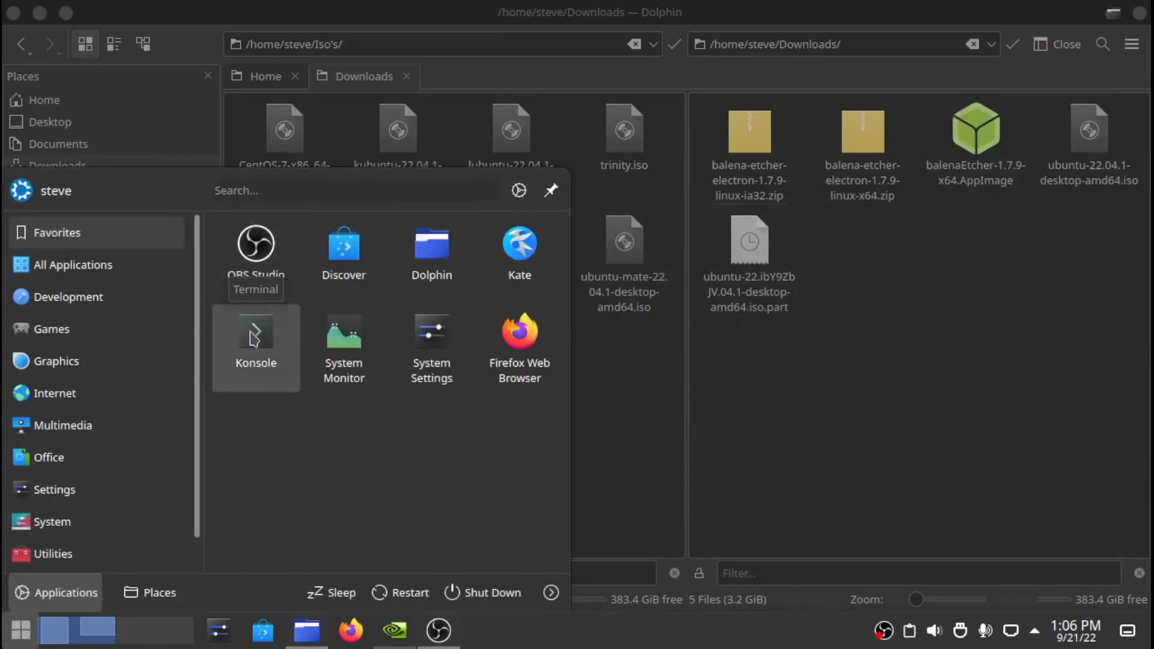
left_click(251, 338)
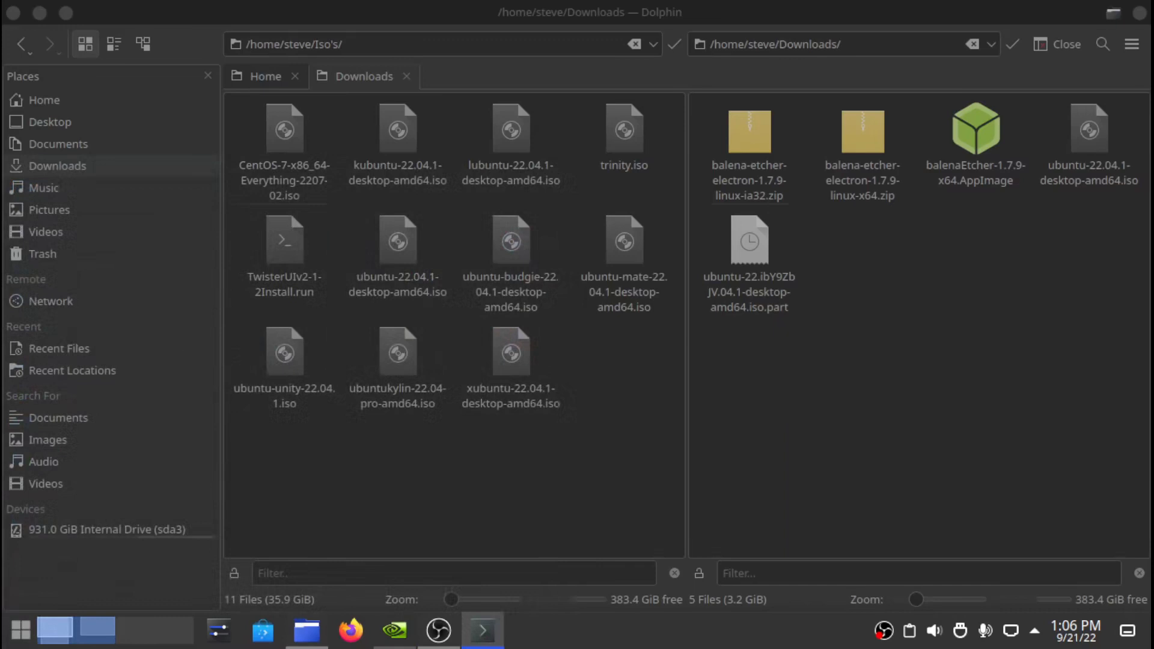
left_click_drag(2, 289, 940, 7)
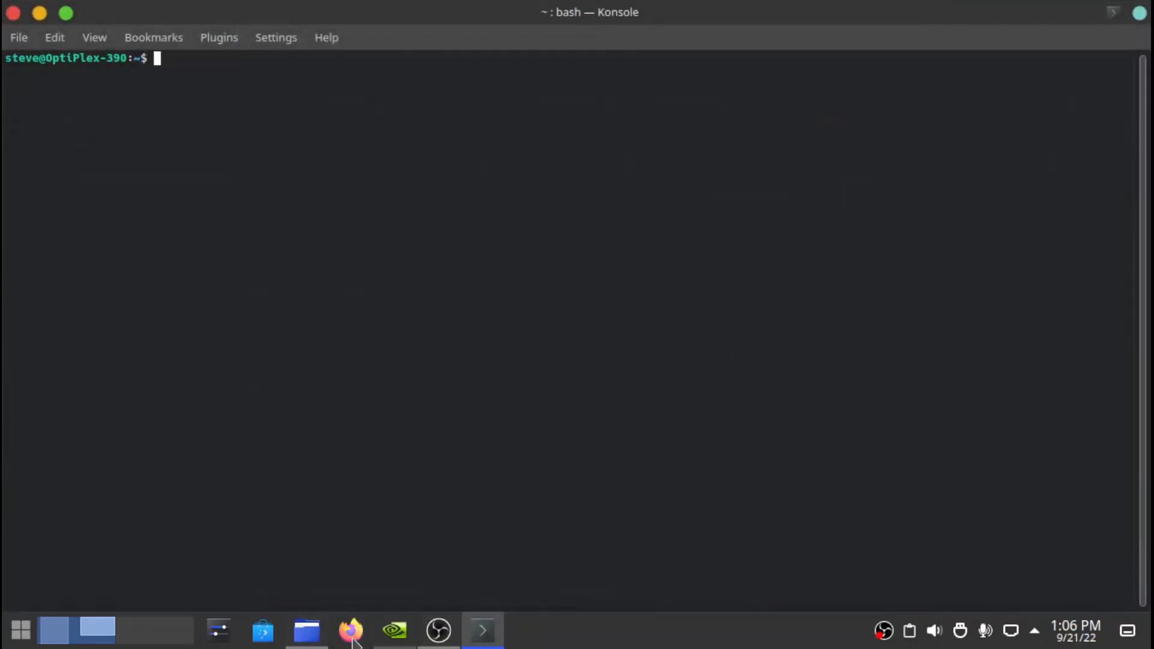
- Run the dragged-in balenaEtcher-1.7.9-x64.AppImage path with sudo, entering the account password
left_click(307, 630)
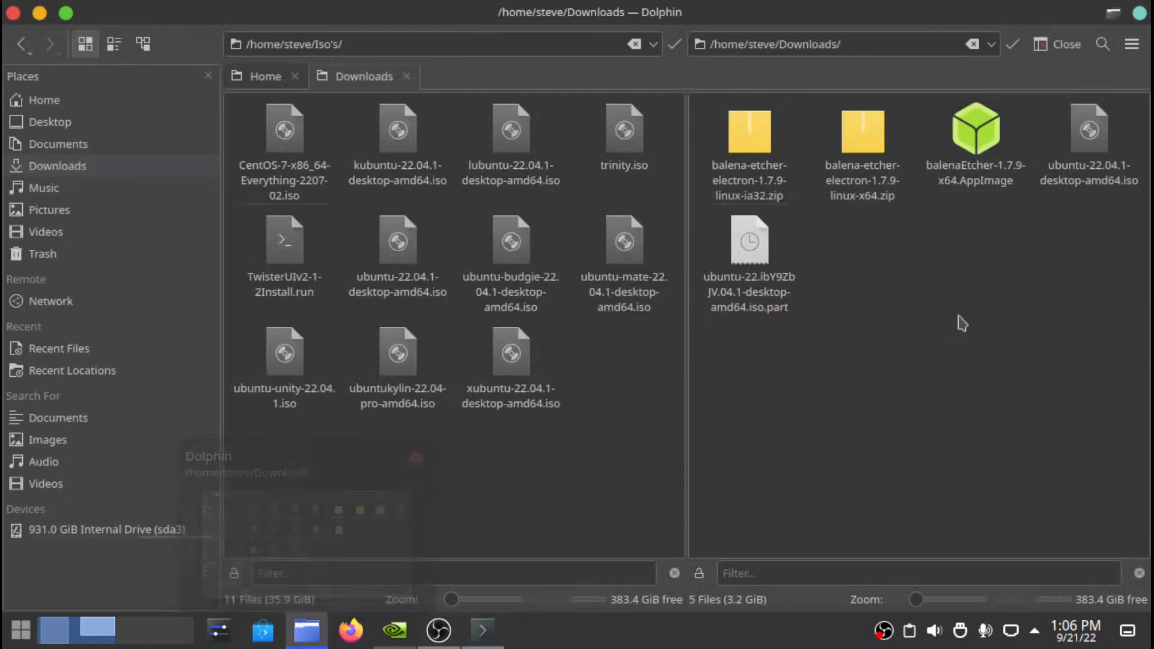
left_click_drag(975, 135, 386, 58)
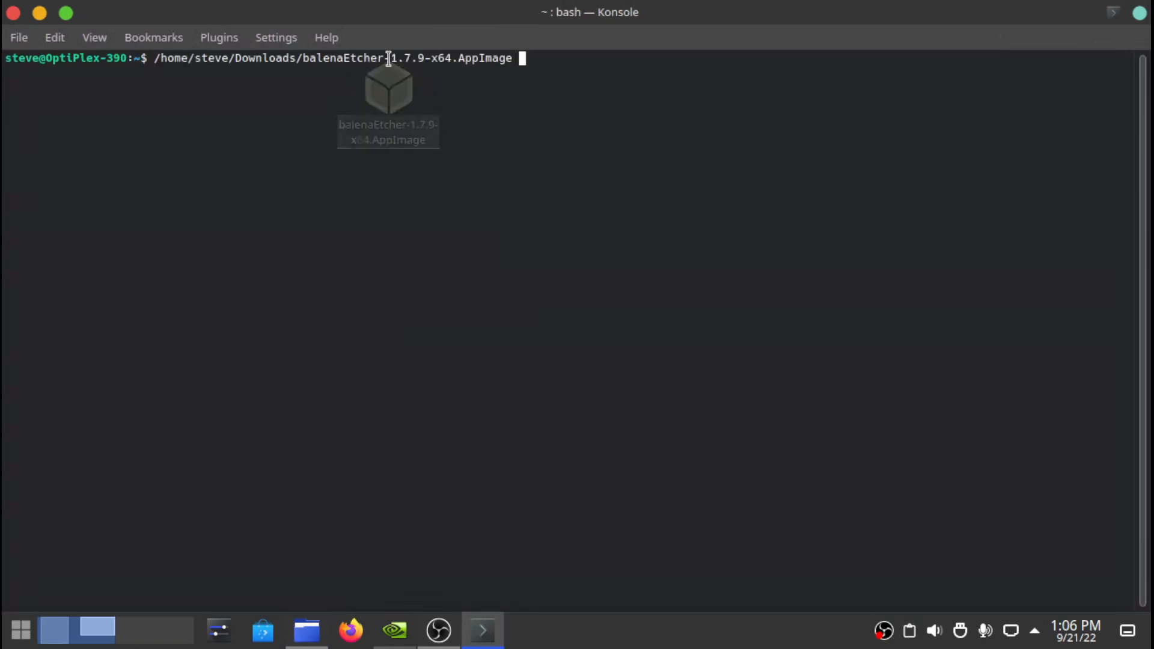
key("Left")
key("Left")
key("Left")
key("Left")
key("Left")
key("Left")
key("Left")
key("Left")
key("Left")
key("Left")
key("Left")
key("Left")
key("Left")
key("Left")
key("Left")
key("Left")
key("Left")
key("Left")
key("Left")
key("Left")
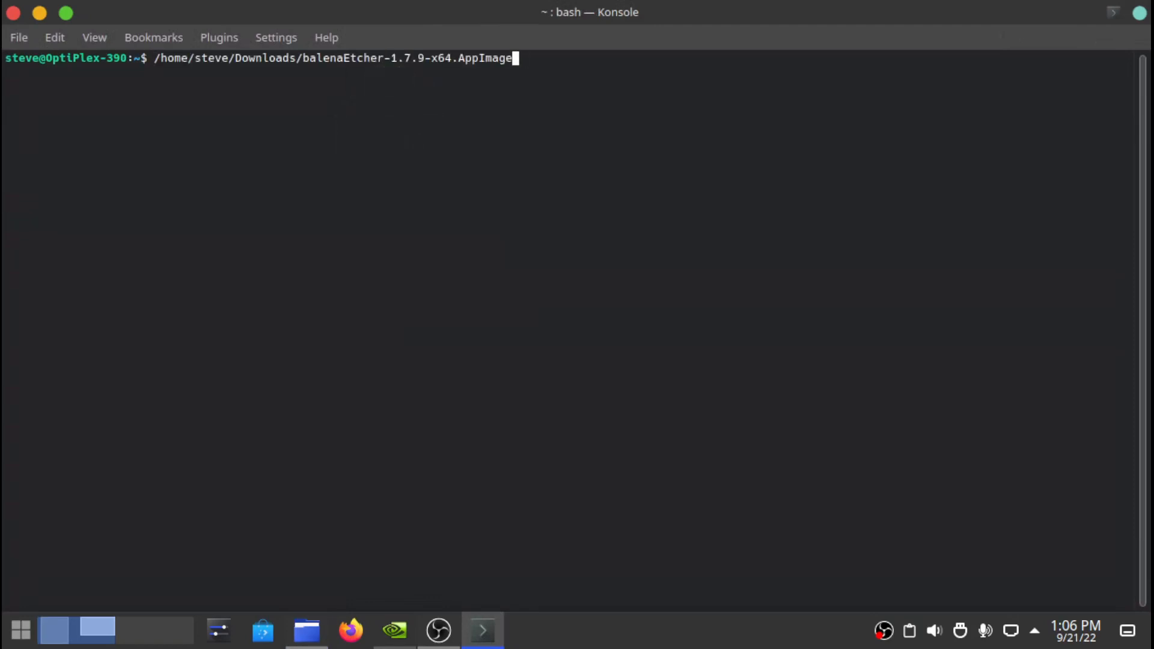
key("Left")
key("Left")
key("Left")
key("Left")
key("Left")
key("Left")
key("Left")
key("Left")
key("Left")
key("Left")
key("Left")
key("Left")
key("Left")
key("Left")
key("Left")
key("Left")
key("Left")
key("Left")
key("Left")
key("Left")
type("sudo")
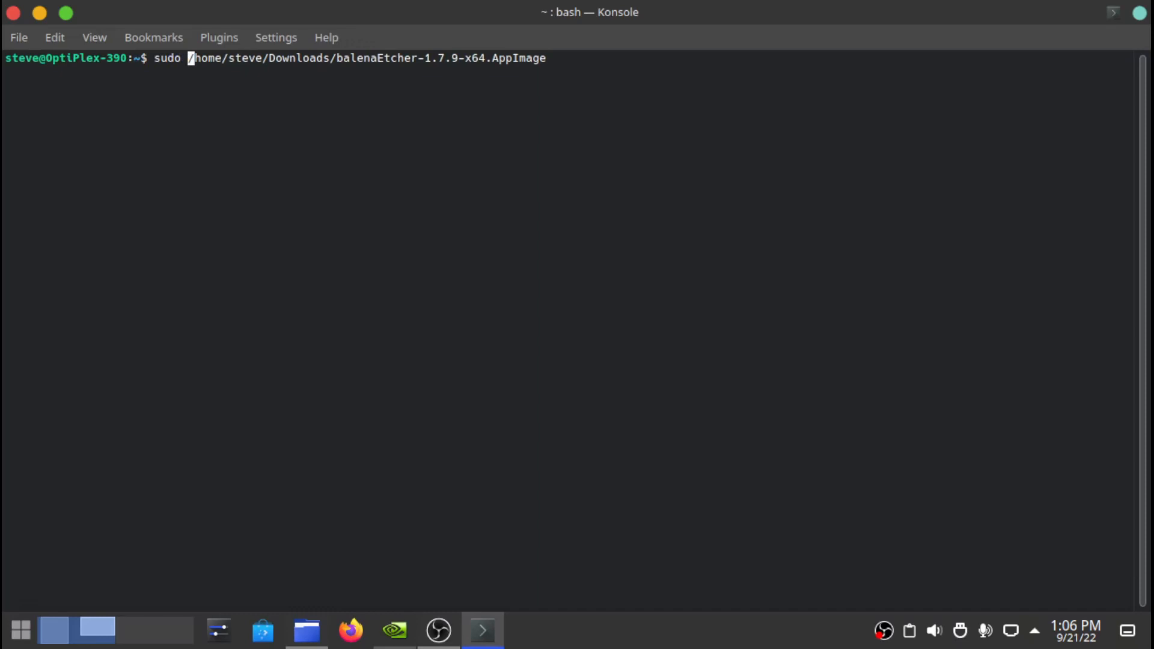
key("Return")
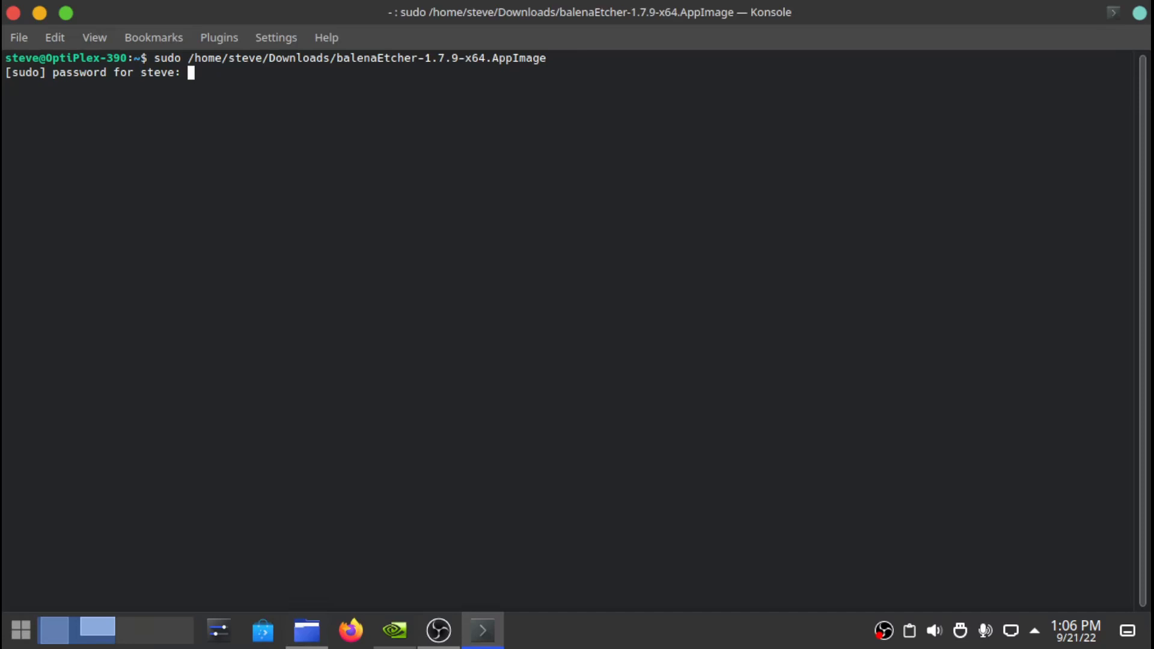
key("Return")
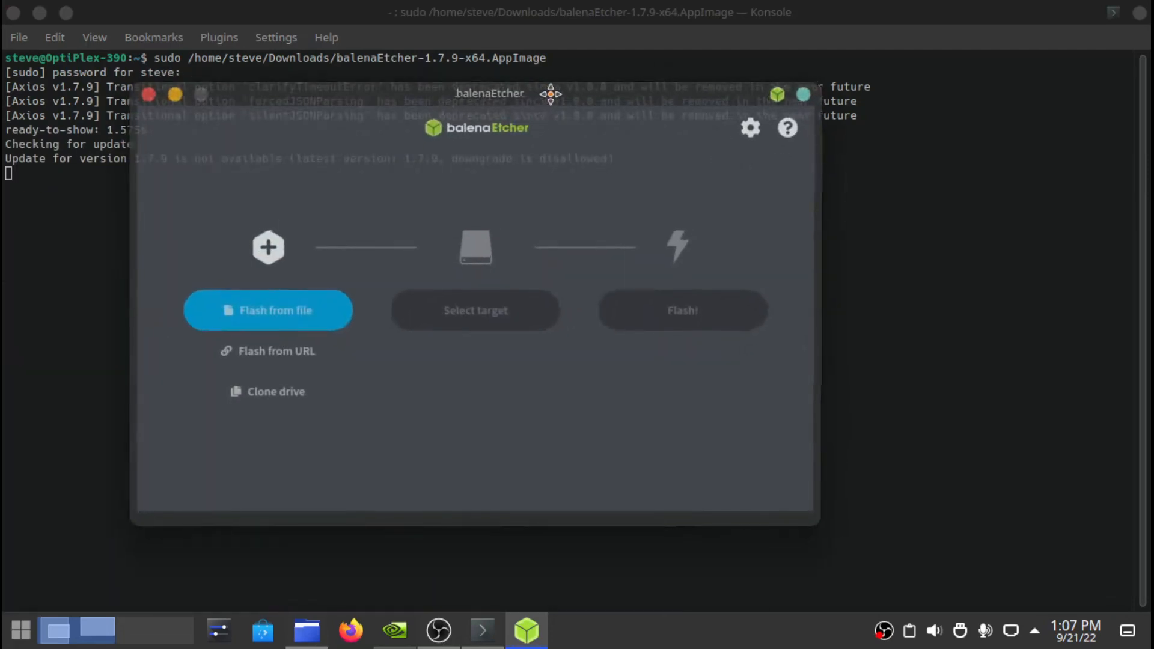
left_click_drag(549, 93, 640, 68)
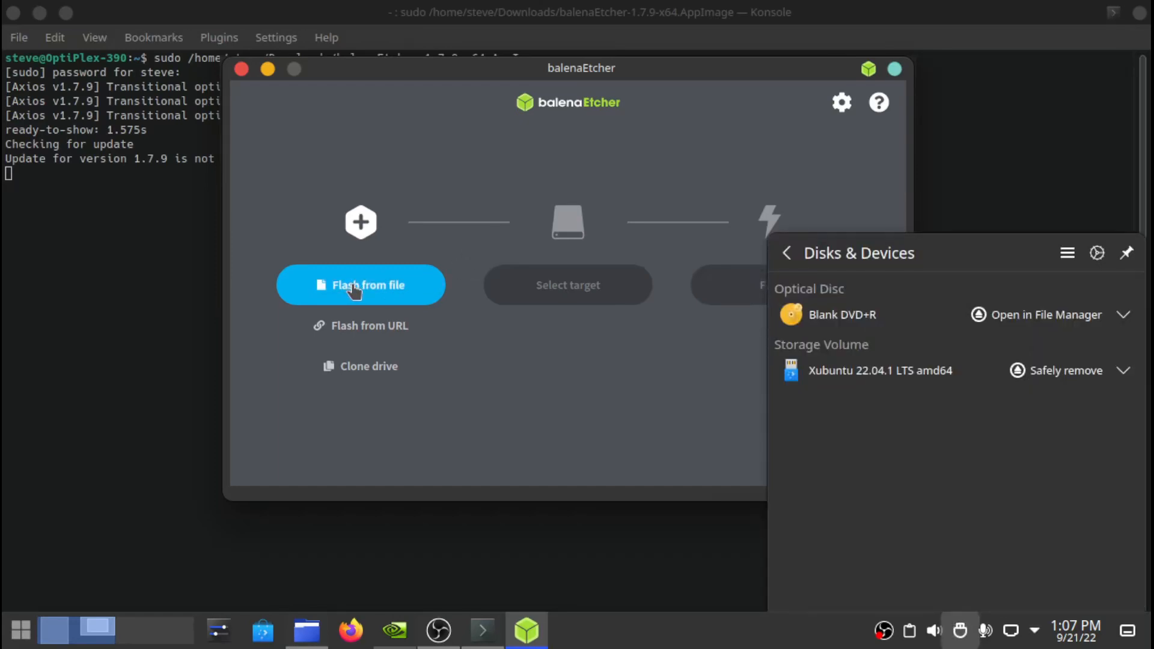
- Load ubuntu-22.04.1-desktop-amd64.iso from the Iso folder as the image, then open Select target
left_click(355, 291)
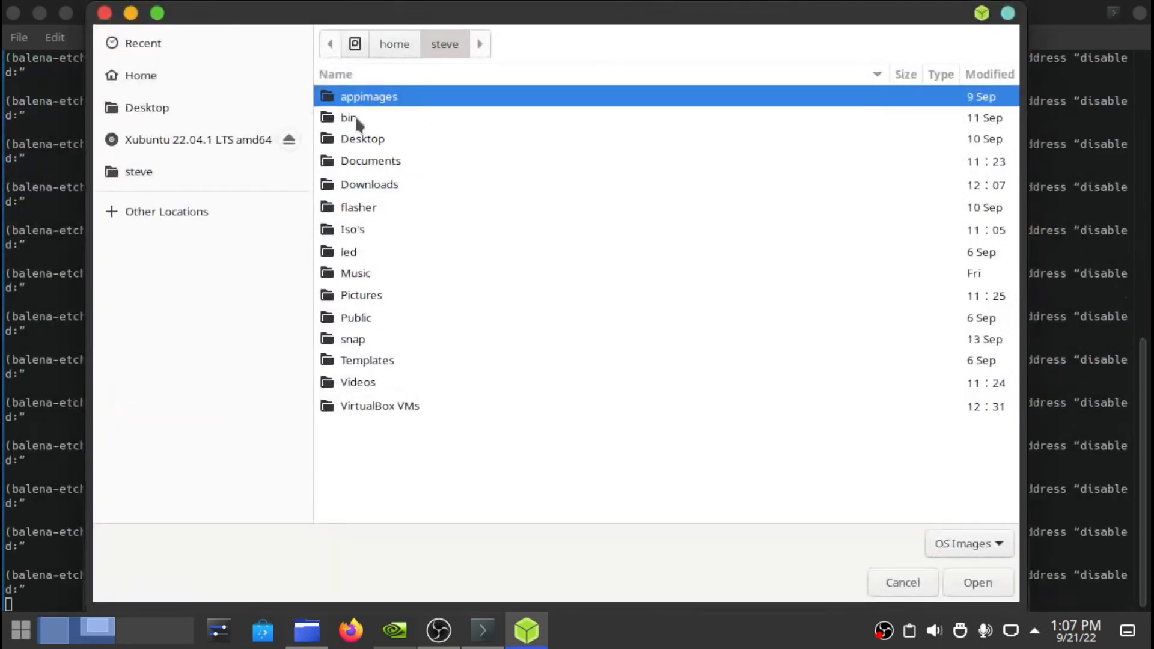
double_click(335, 231)
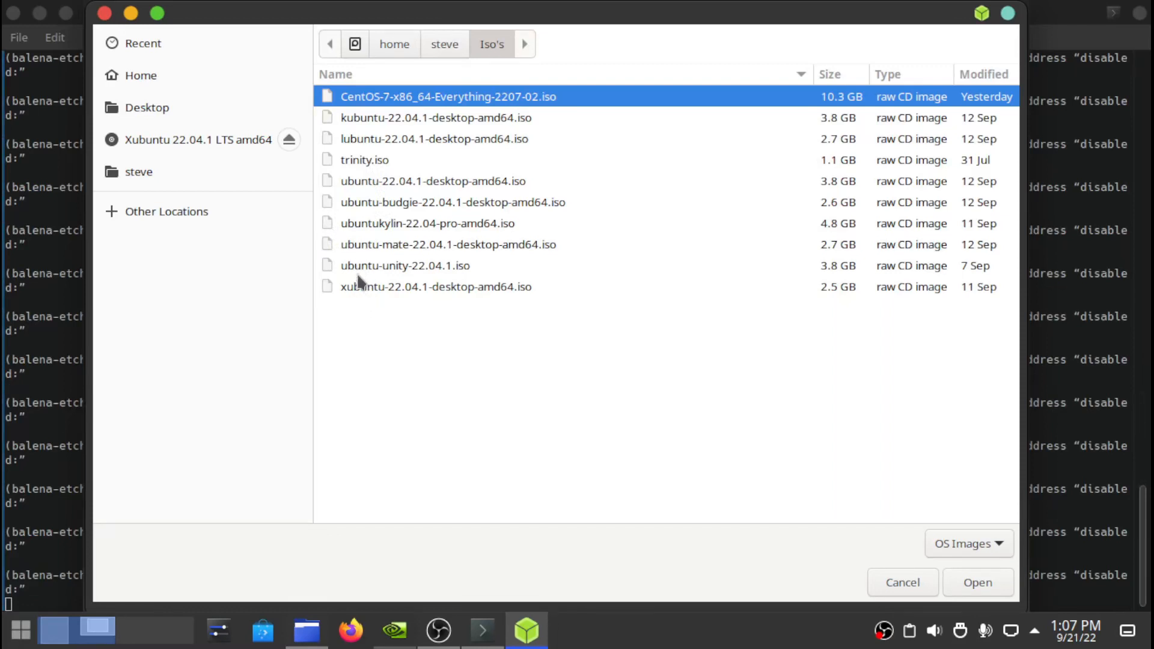
double_click(372, 181)
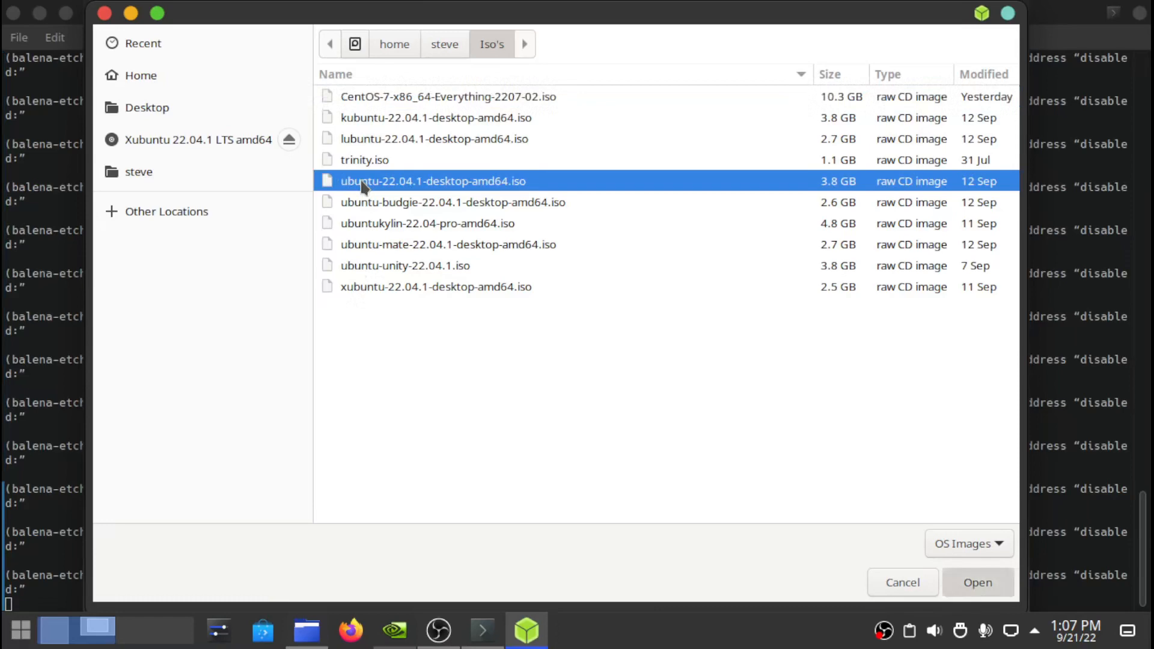
left_click(570, 295)
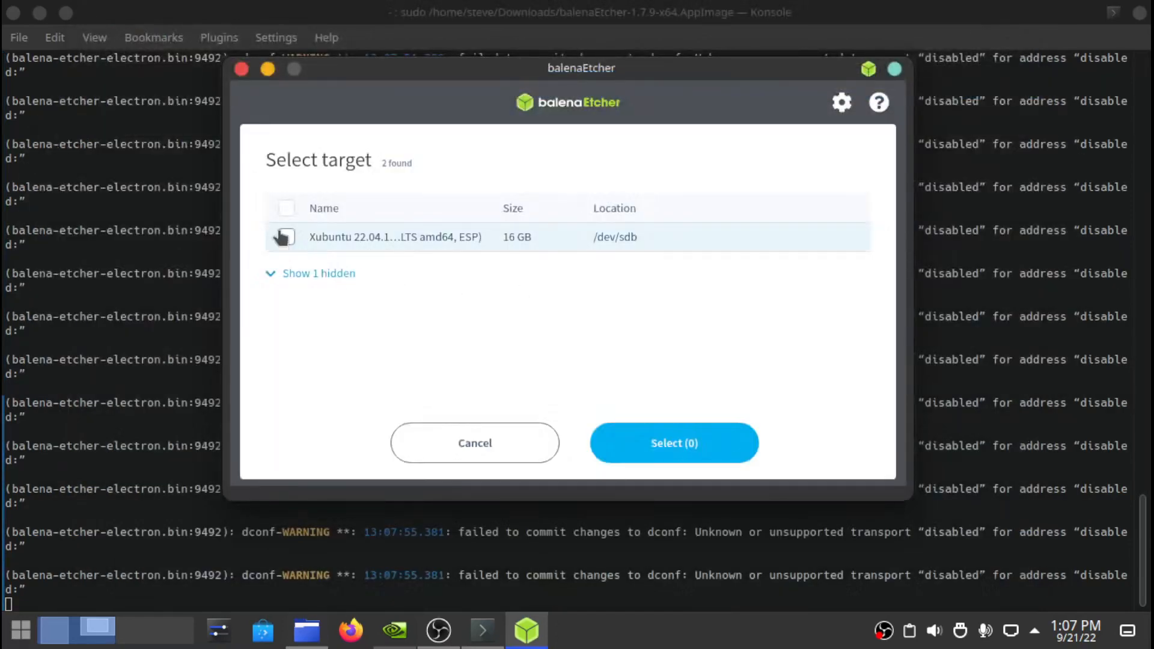
- Show the hidden drive, tick the 16 GB Xubuntu /dev/sdb drive and confirm with Select (1)
left_click(281, 274)
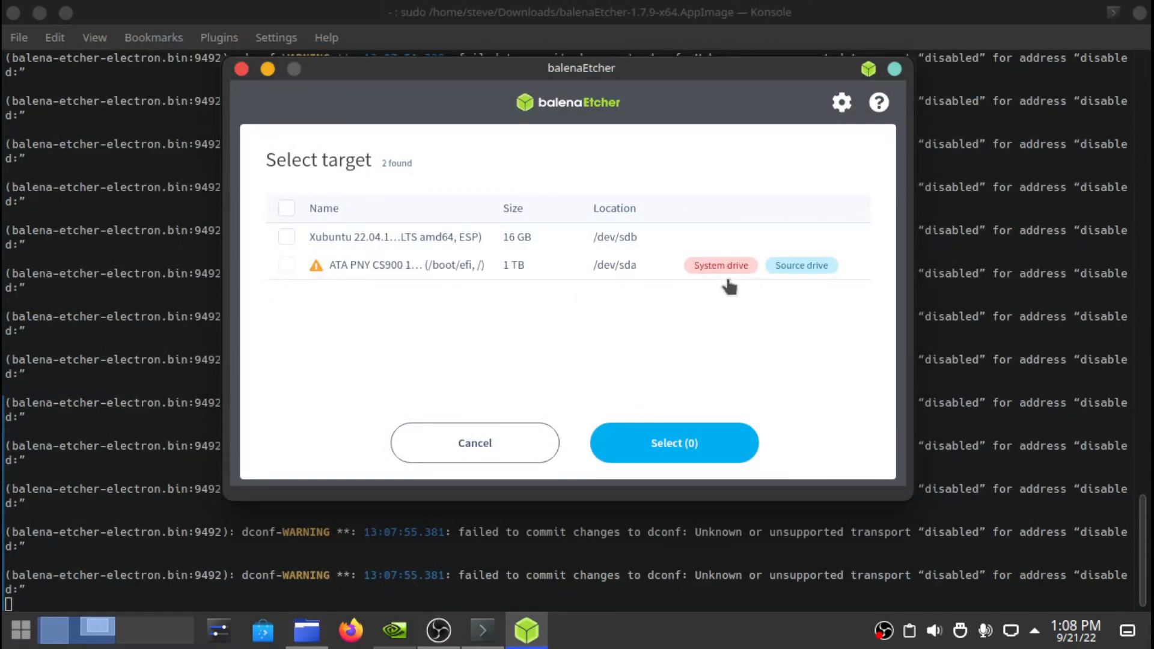
mouse_move(731, 273)
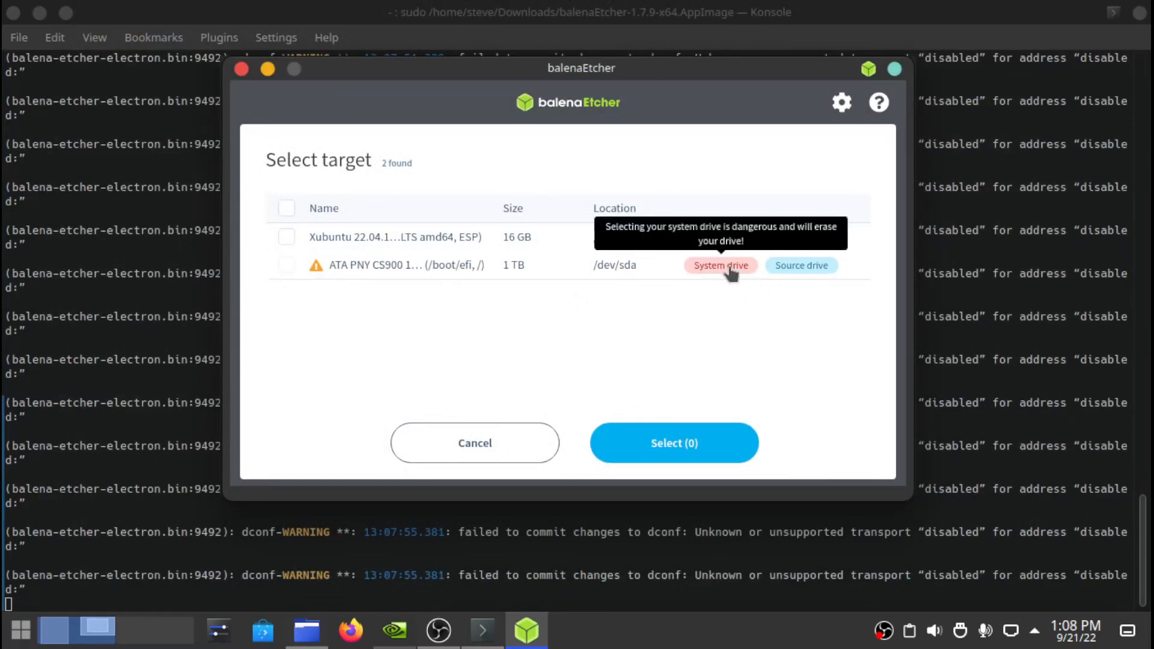
left_click(287, 237)
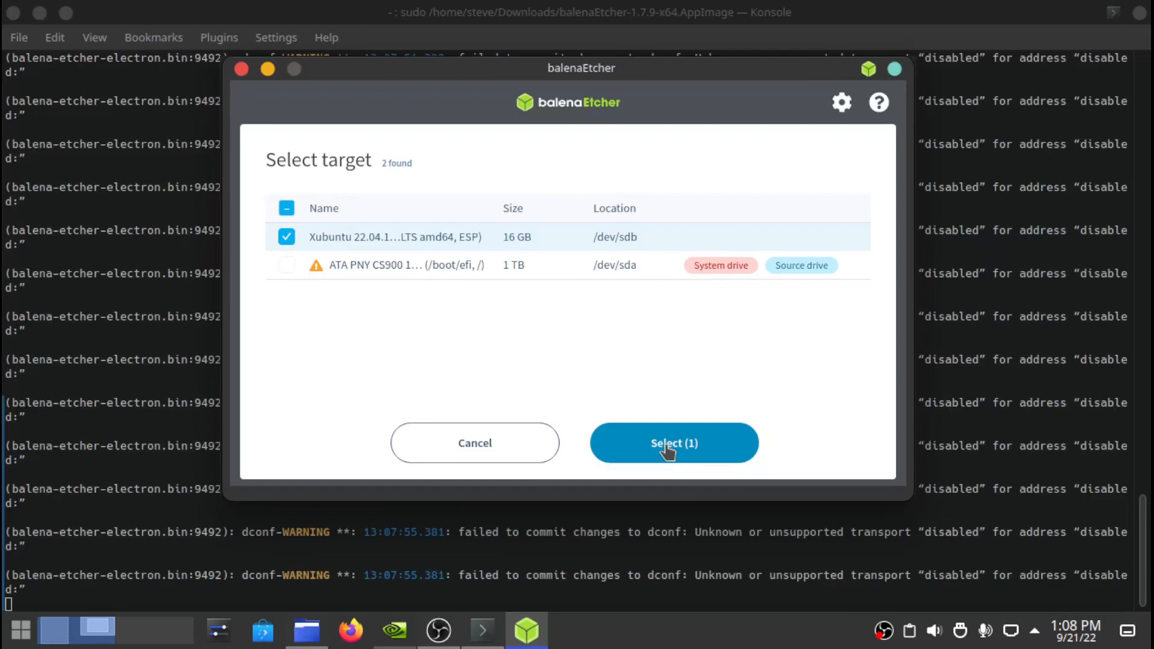
left_click(667, 445)
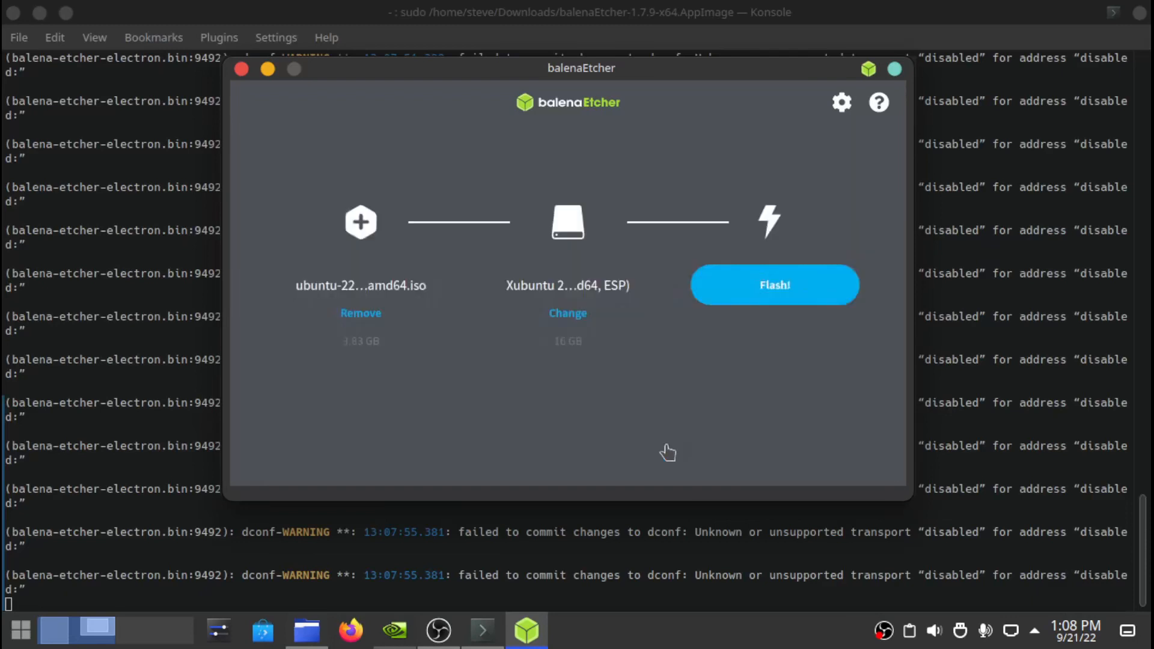
- Start flashing the Ubuntu ISO onto the Xubuntu USB drive with Flash!
left_click(840, 291)
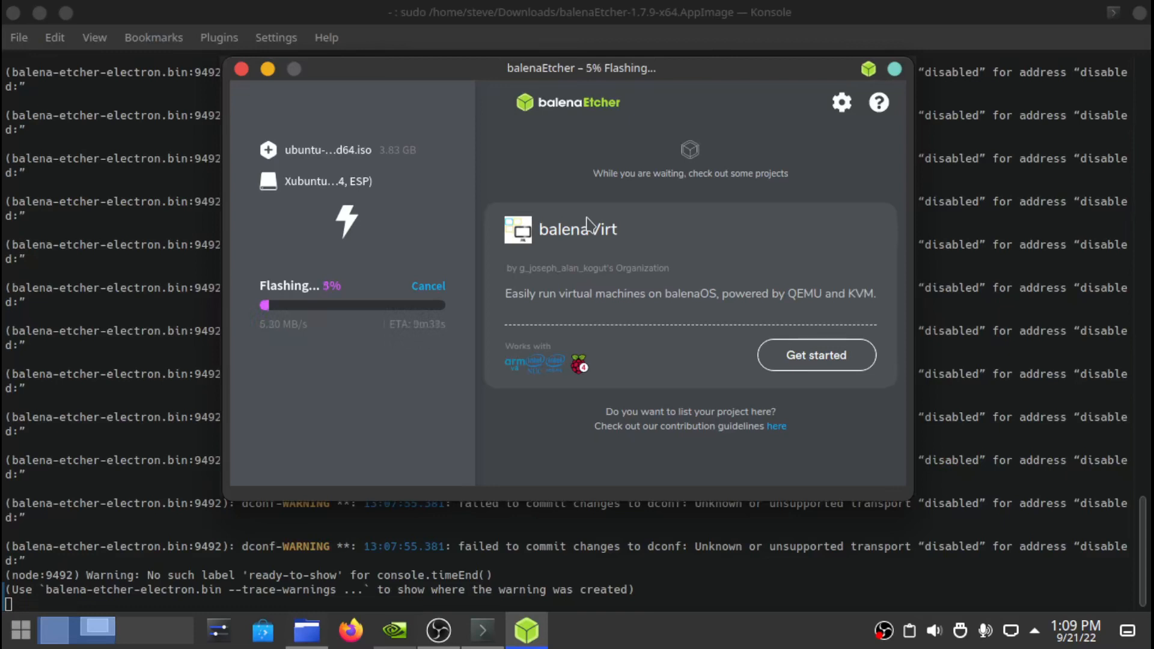
- Google 'optiplex390 bois how to boot from usb' in Firefox and scroll through the results
left_click(359, 640)
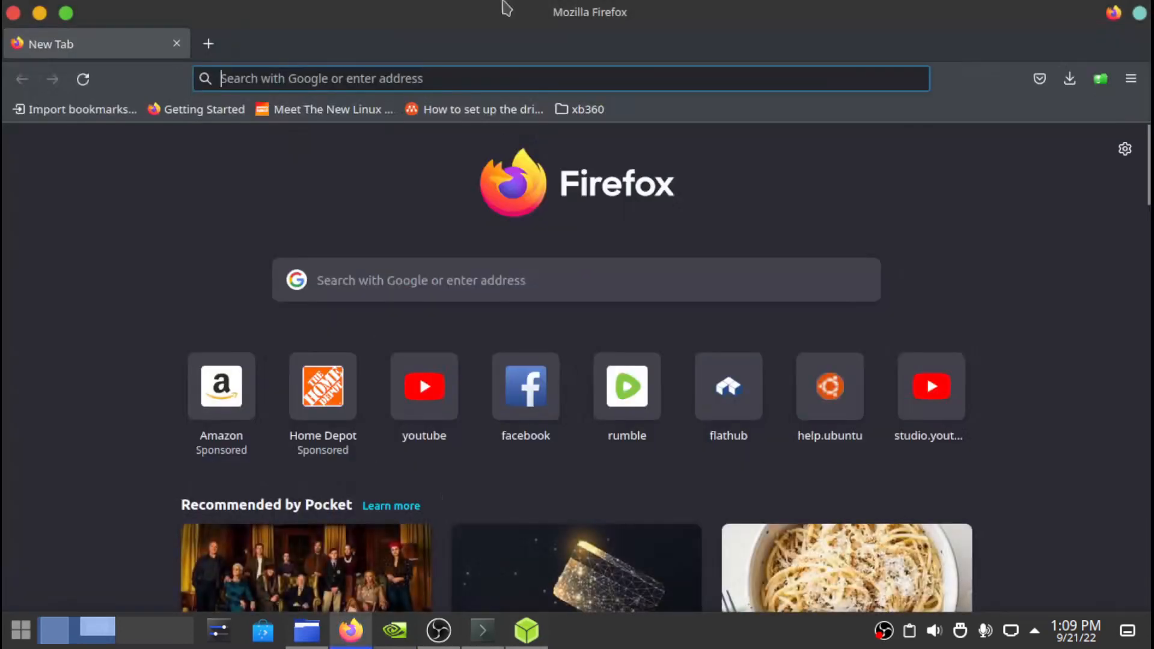
left_click(454, 282)
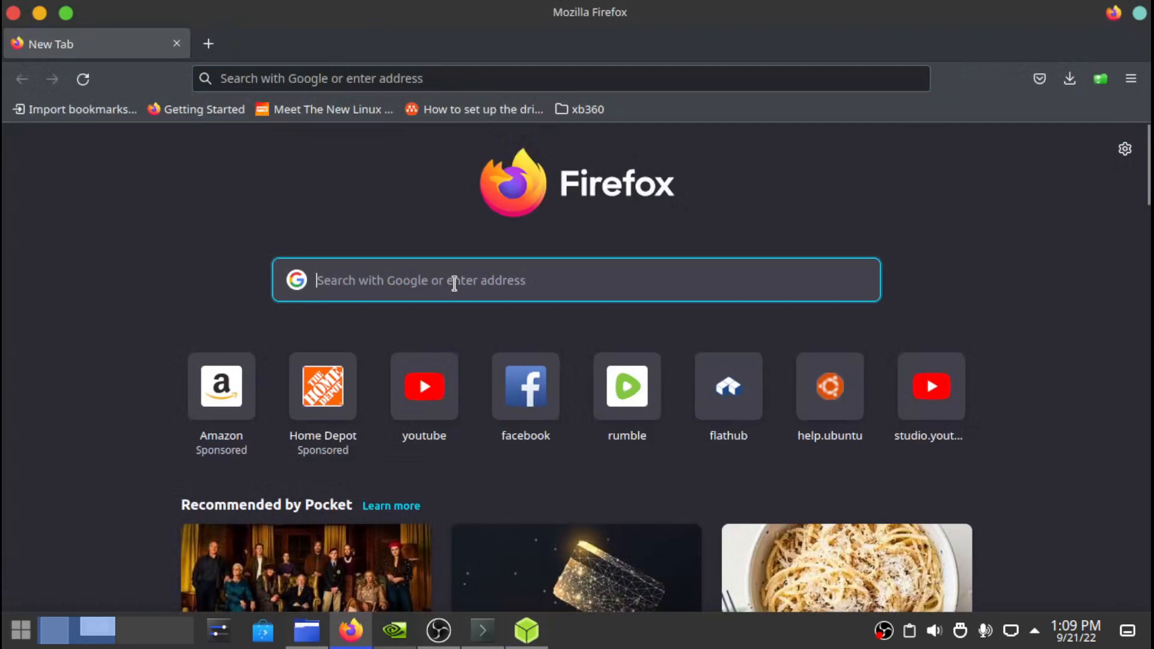
type("optiplex")
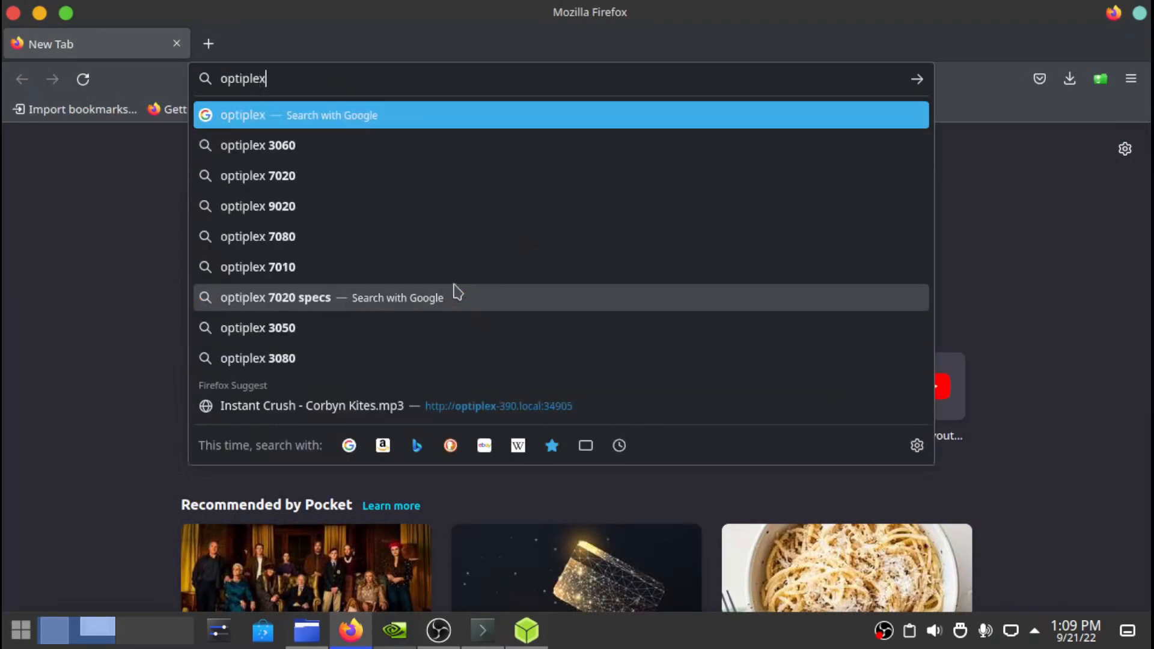
type("390 ")
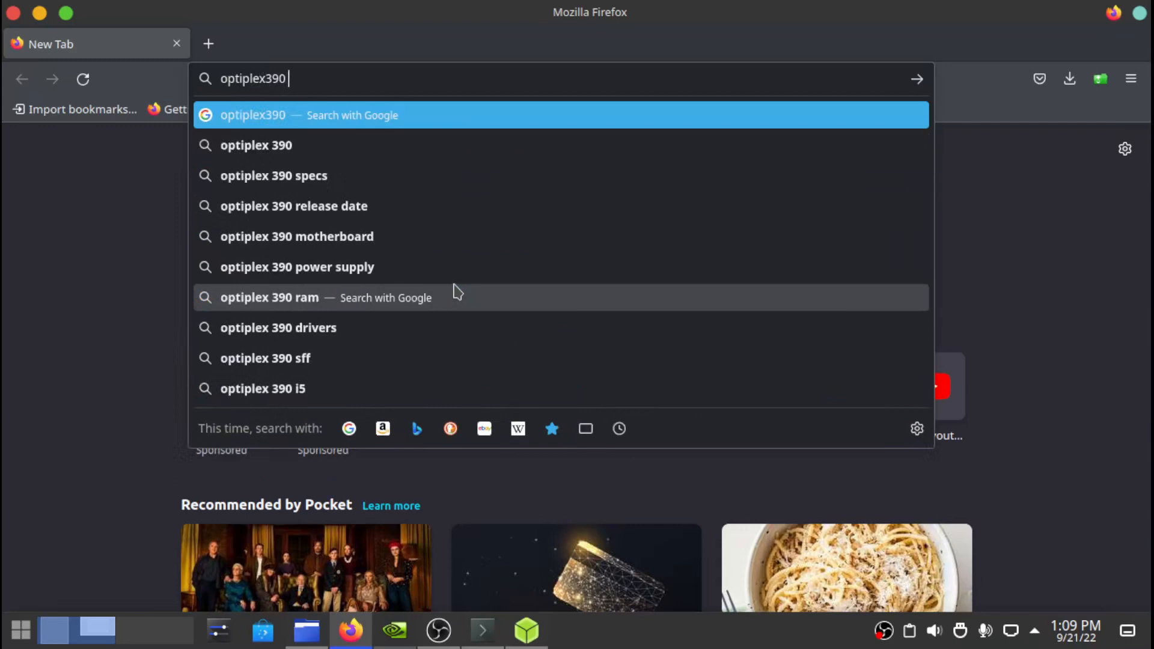
type("bois")
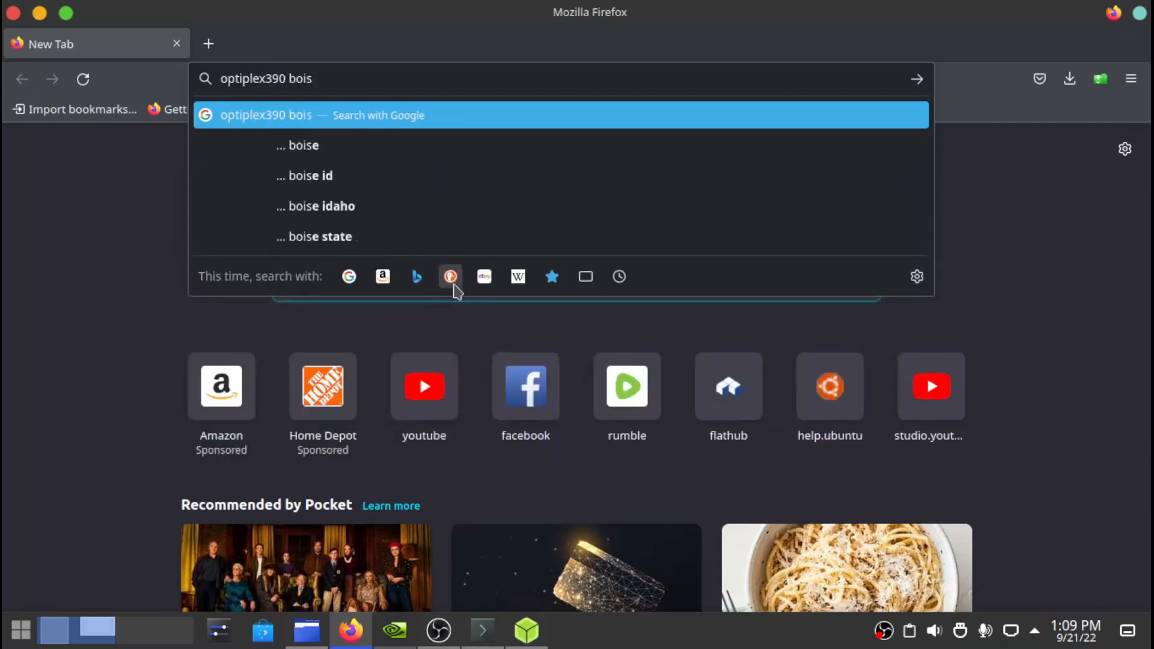
type(" how ")
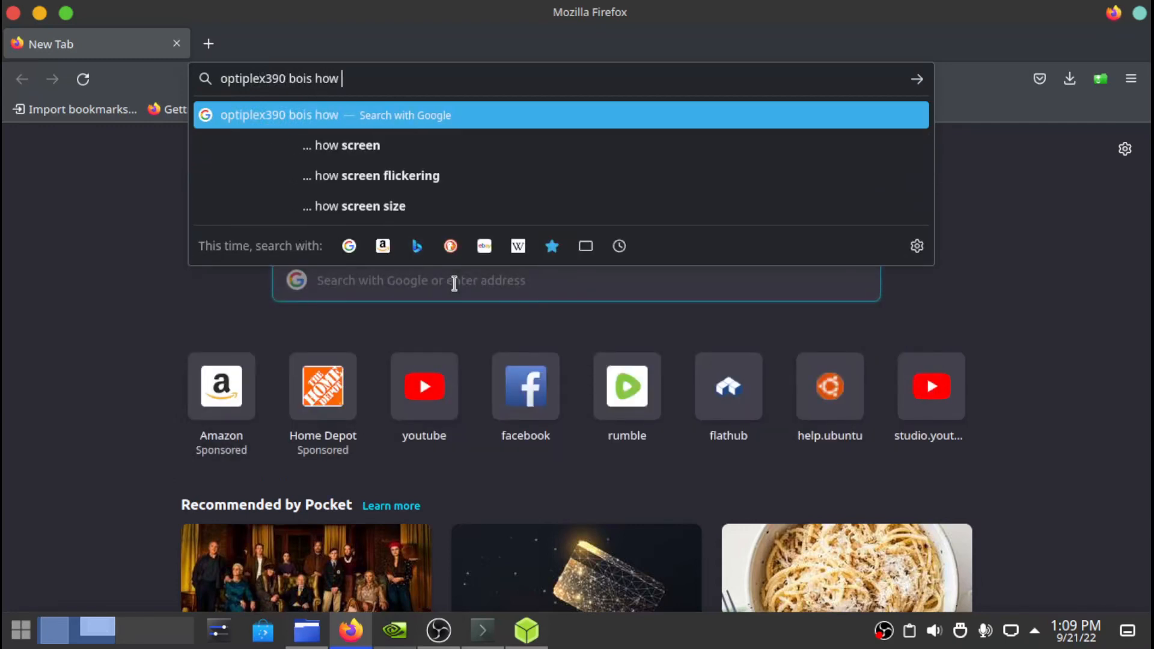
type("to boot ")
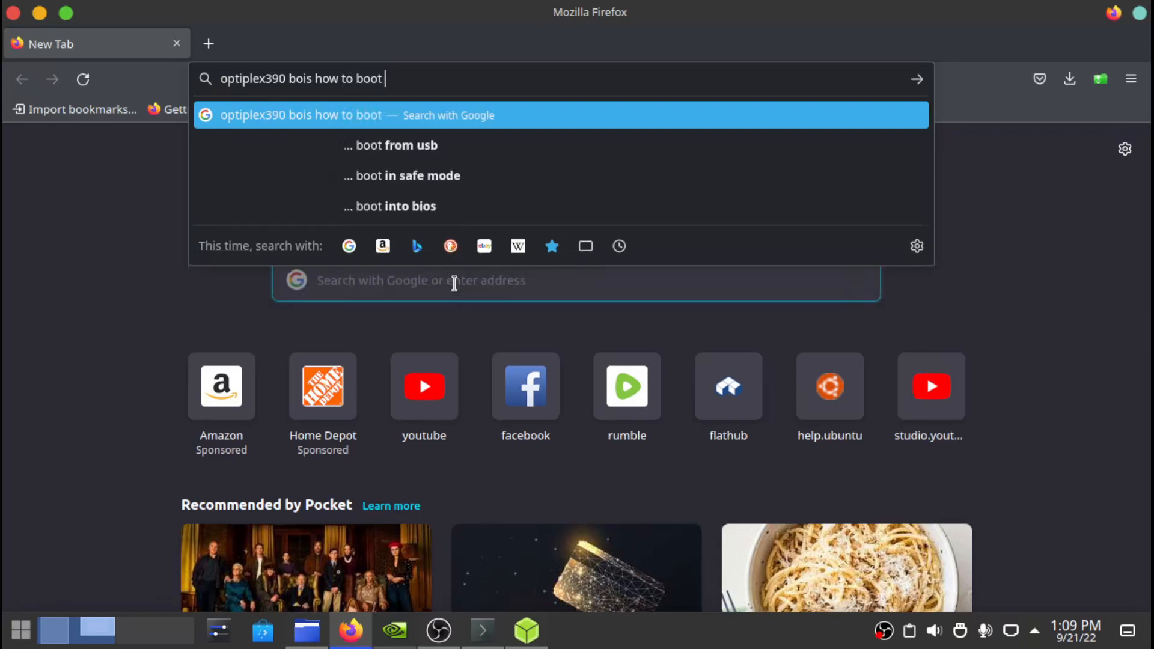
type("from u")
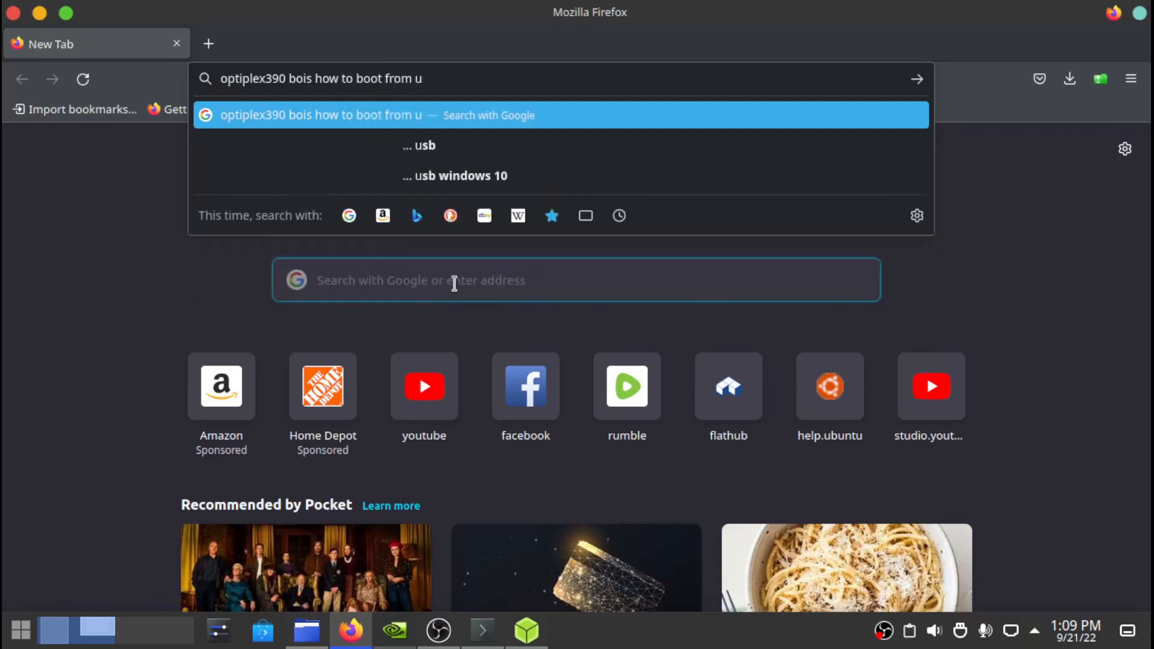
type("sb")
key("Return")
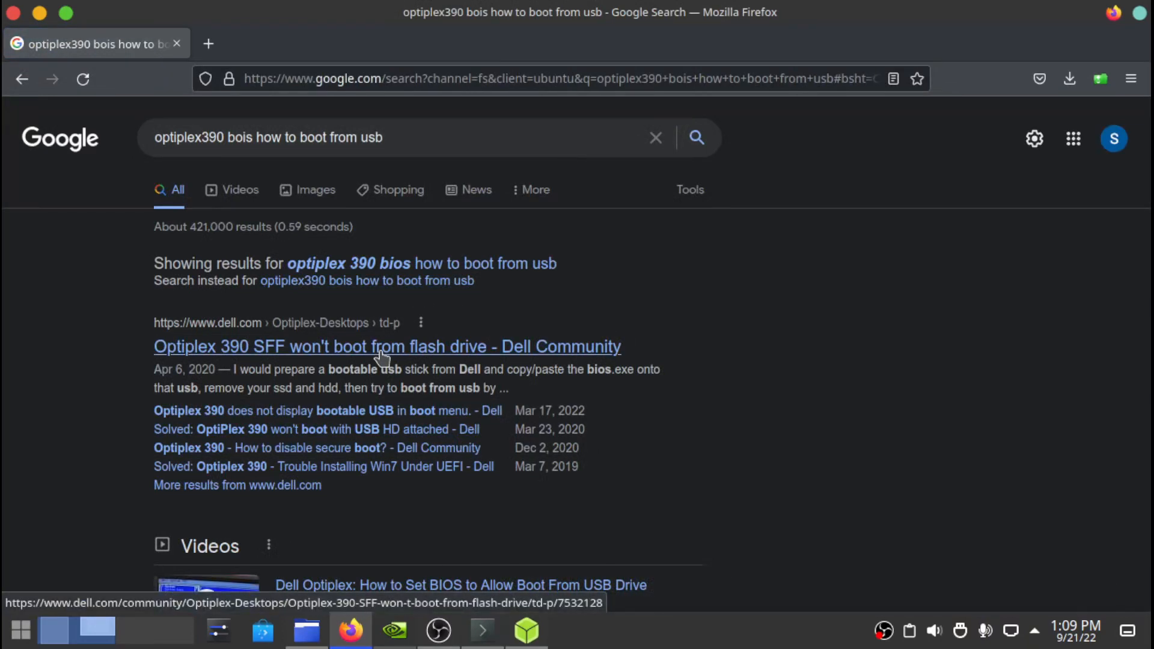
scroll(382, 358, "down", 5)
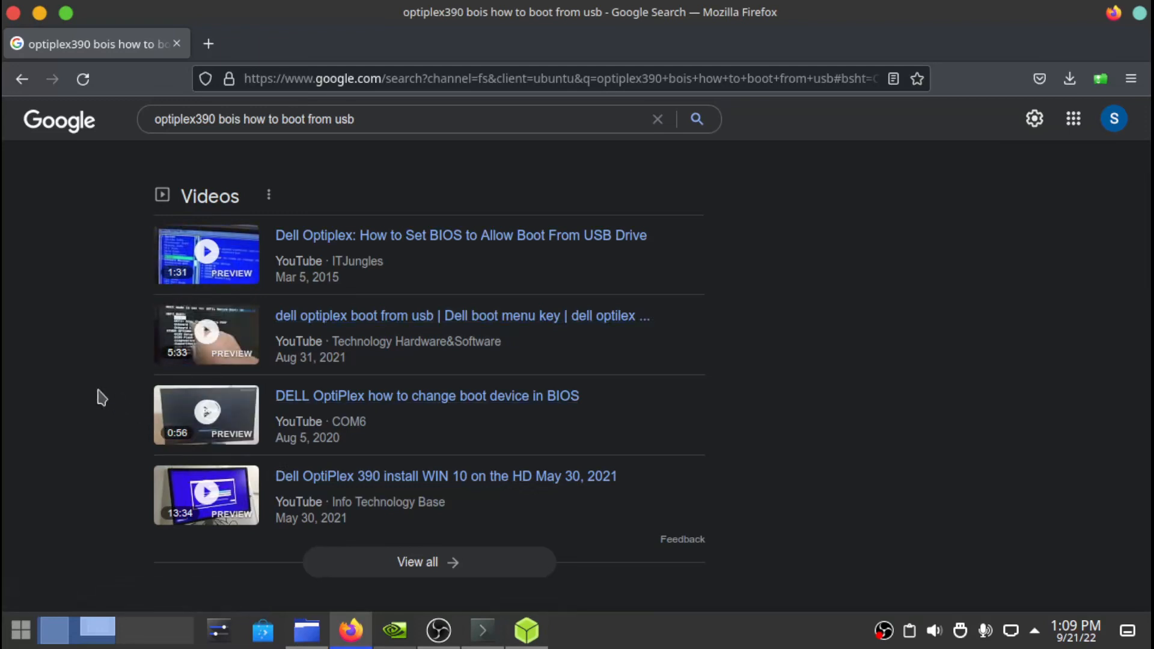
scroll(101, 398, "down", 5)
scroll(101, 398, "down", 3)
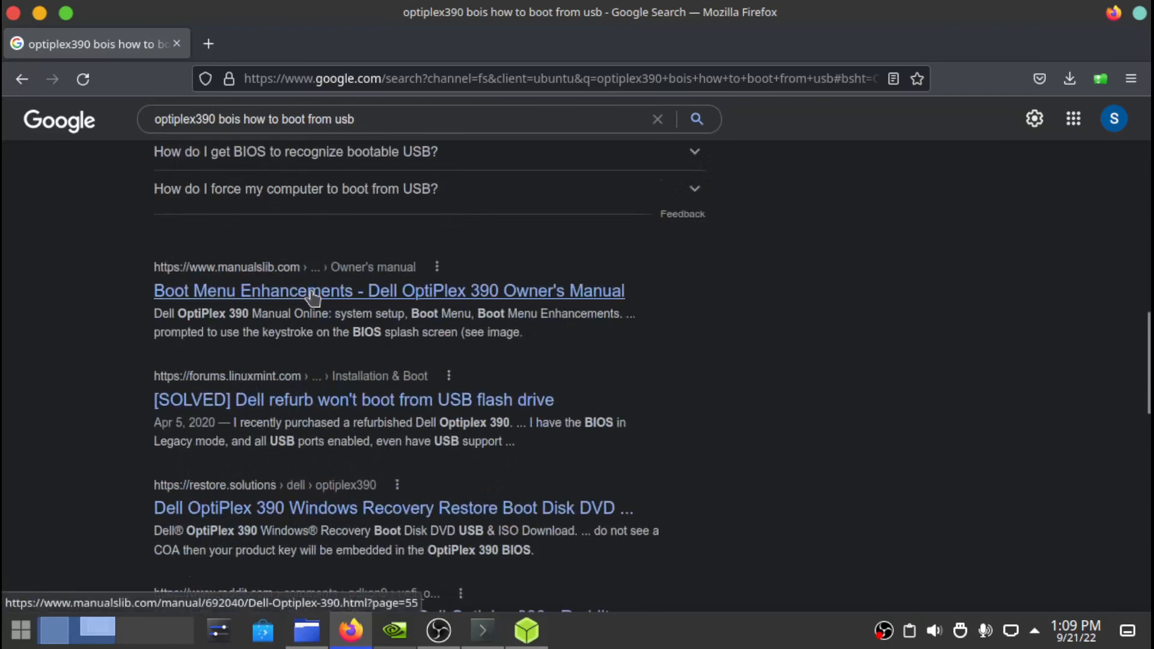
- Read the ManualsLib OptiPlex 390 Boot Menu page showing F12, then go back to the results
left_click(312, 294)
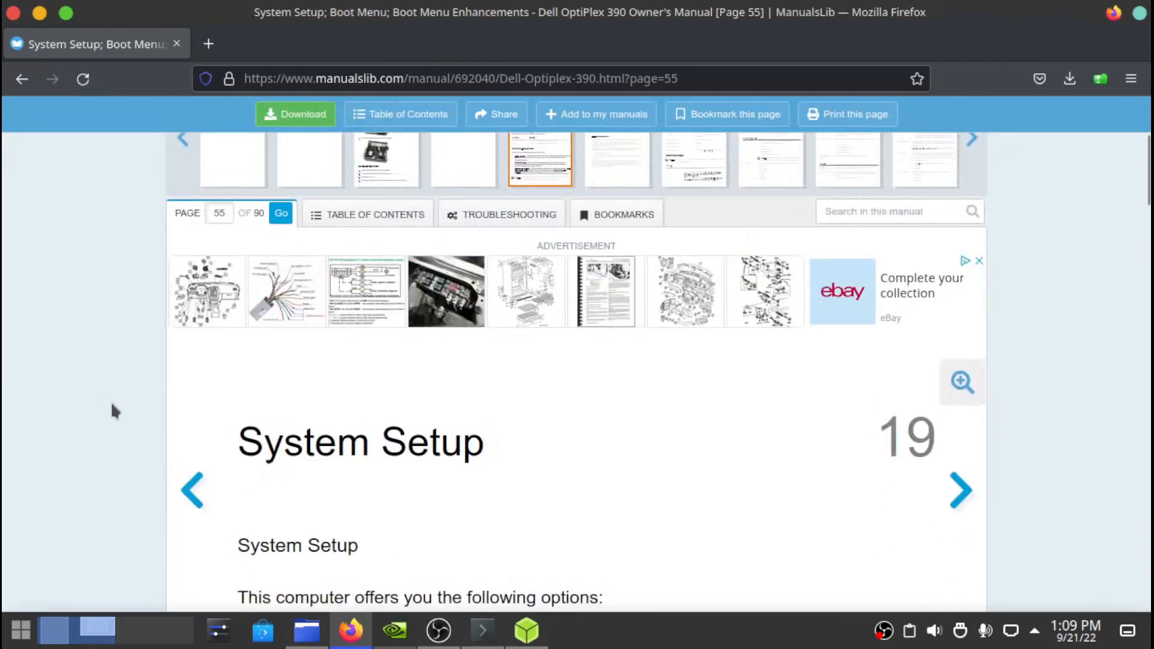
scroll(110, 402, "down", 3)
scroll(111, 402, "down", 5)
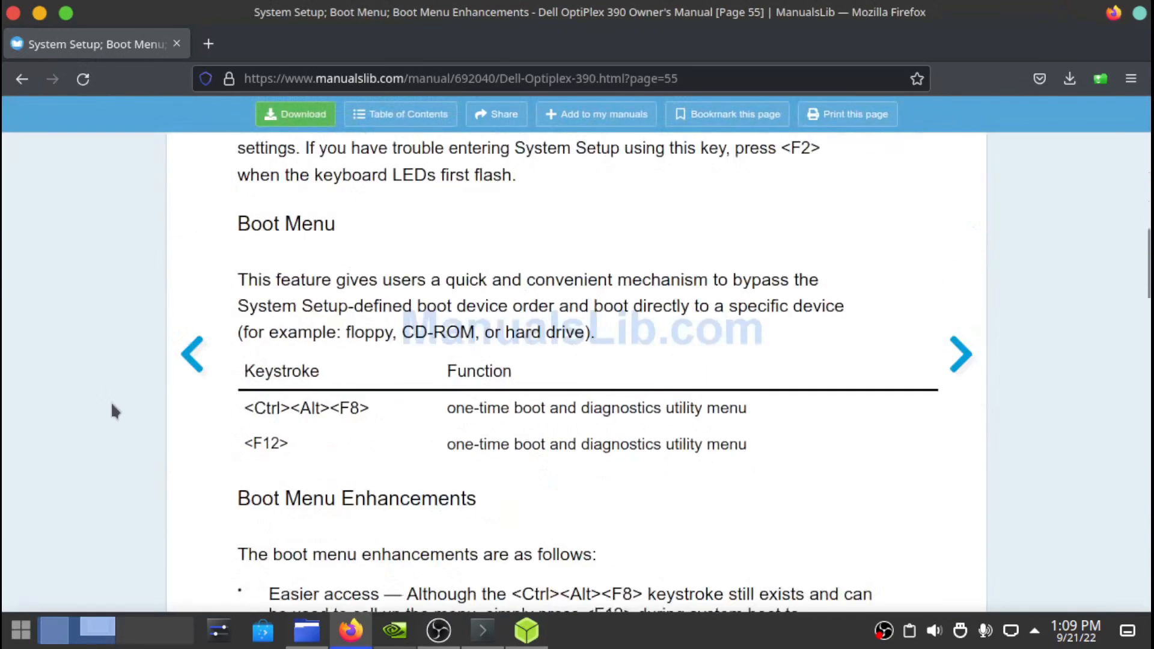
scroll(111, 406, "down", 5)
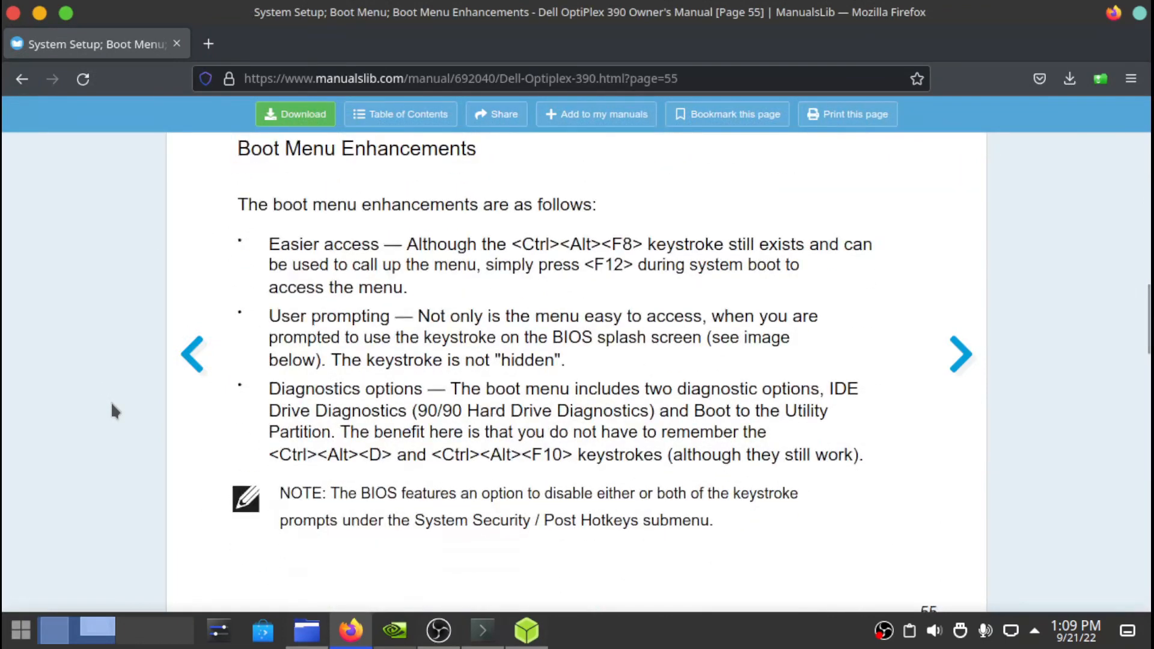
scroll(111, 402, "up", 10)
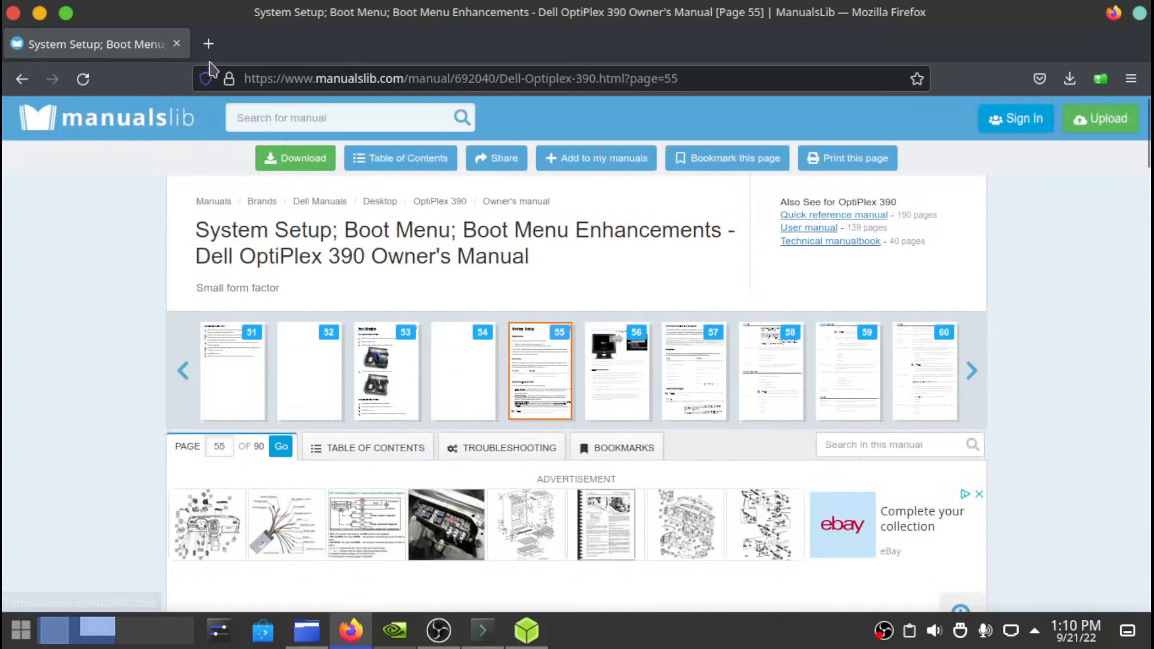
left_click(22, 81)
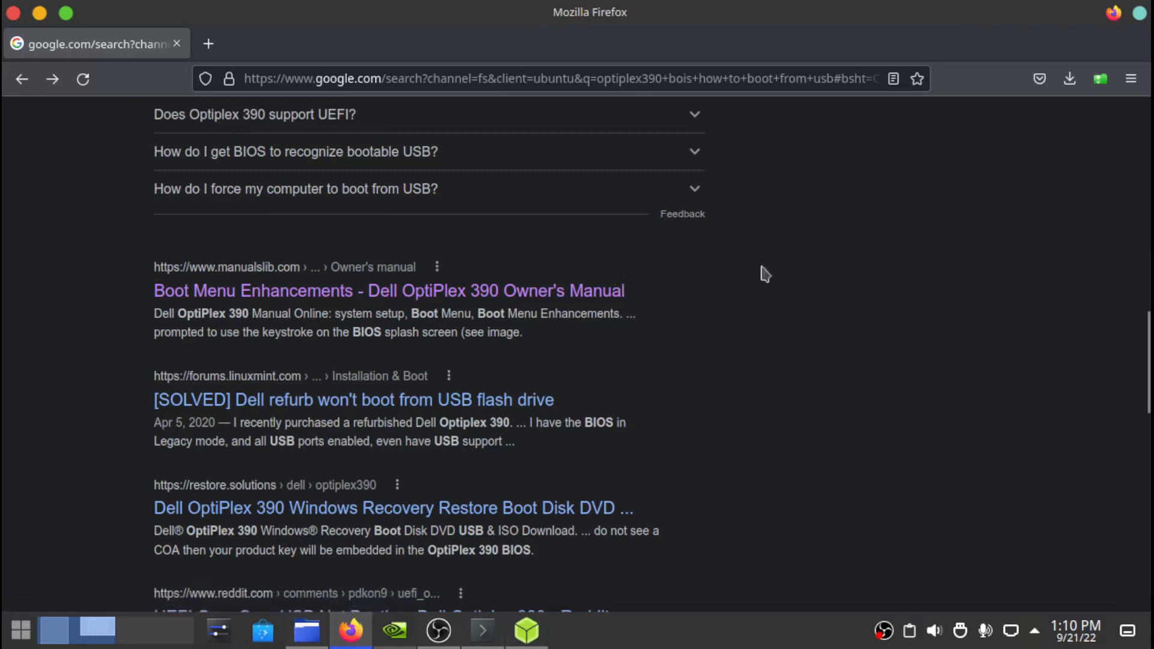
mouse_move(528, 631)
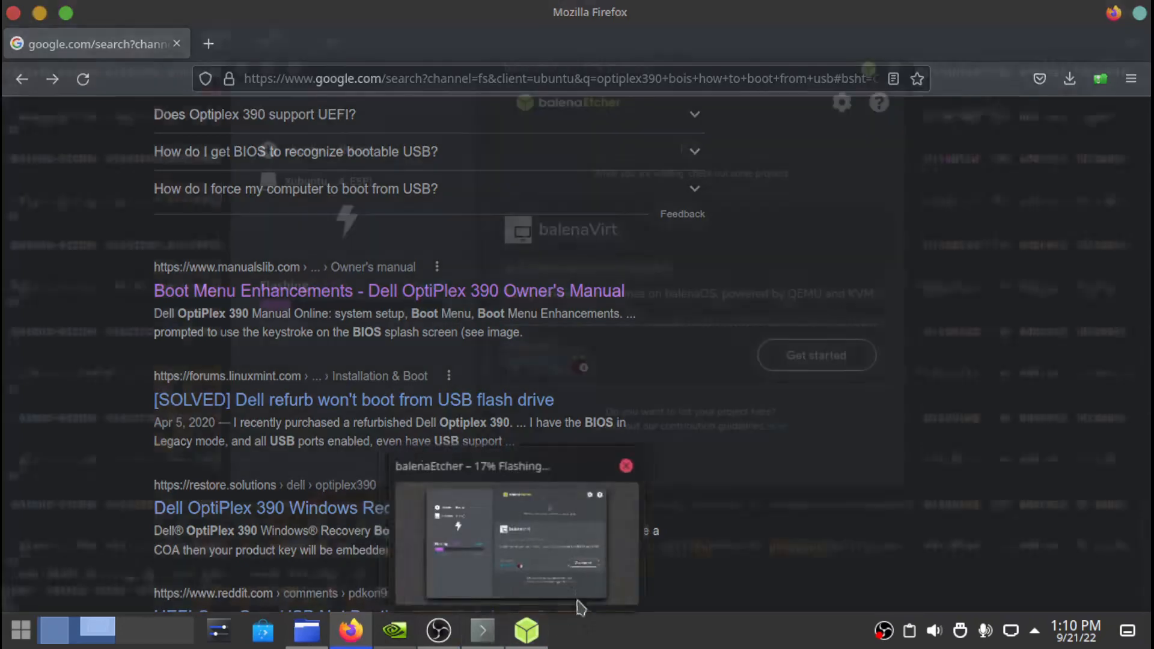